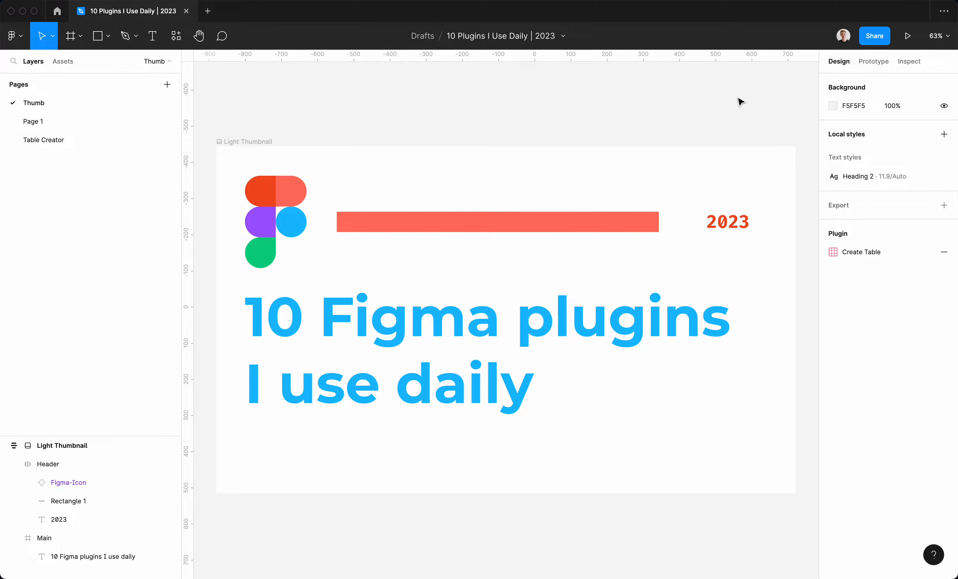
Go to Page 1 and select the Custom Button component set below the Propstar banner.
left_click(33, 121)
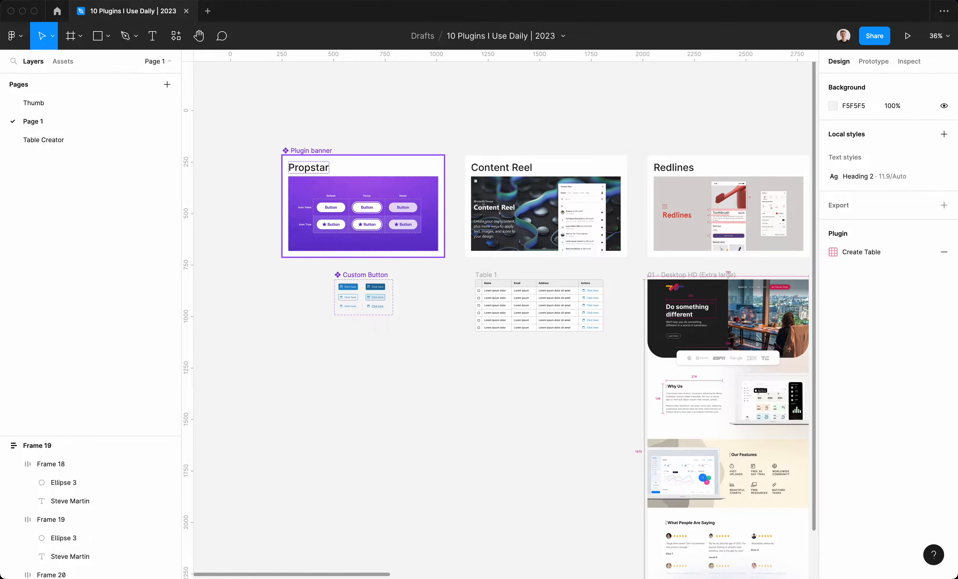
scroll(292, 215, "up", 5)
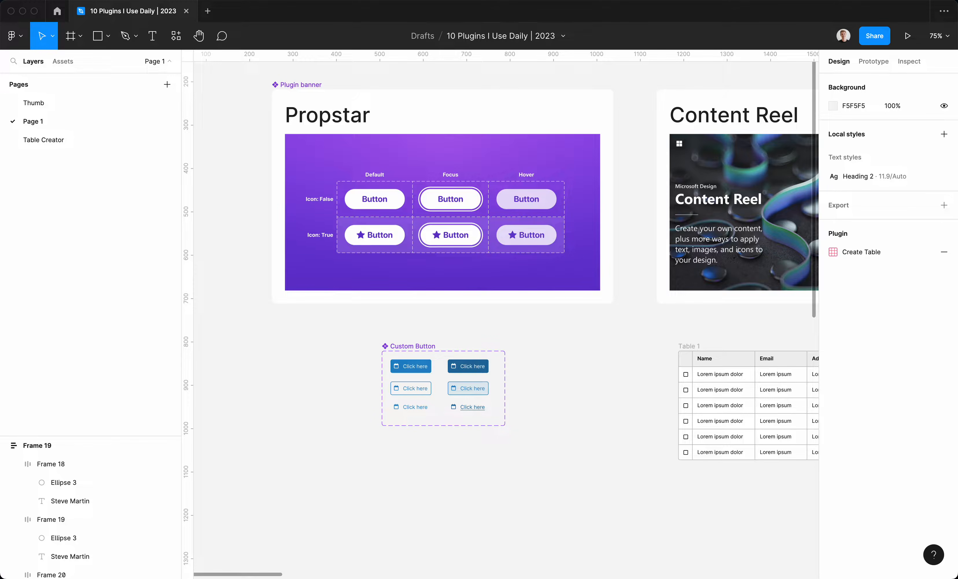
scroll(370, 355, "up", 8)
scroll(371, 355, "down", 3)
scroll(371, 355, "right", 1)
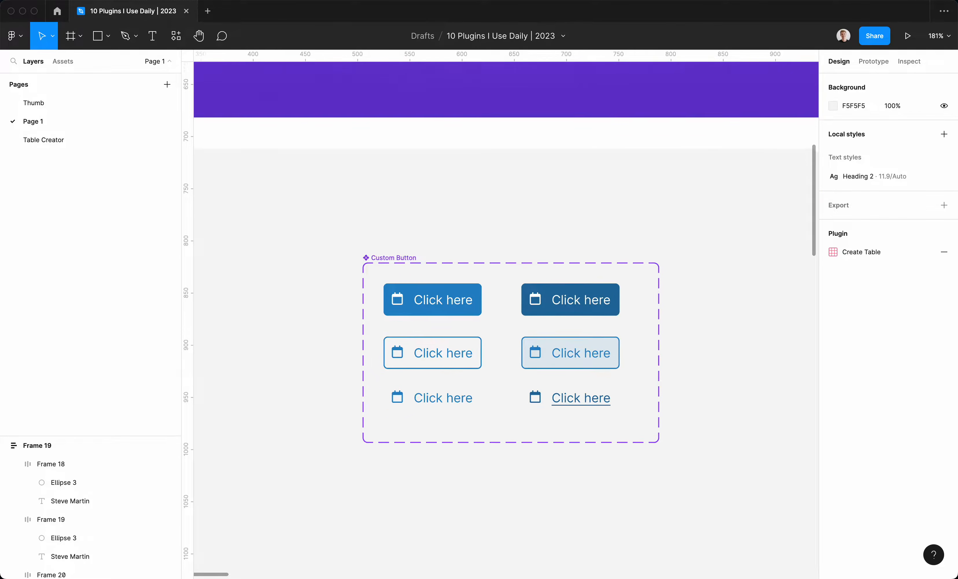
left_click(382, 241)
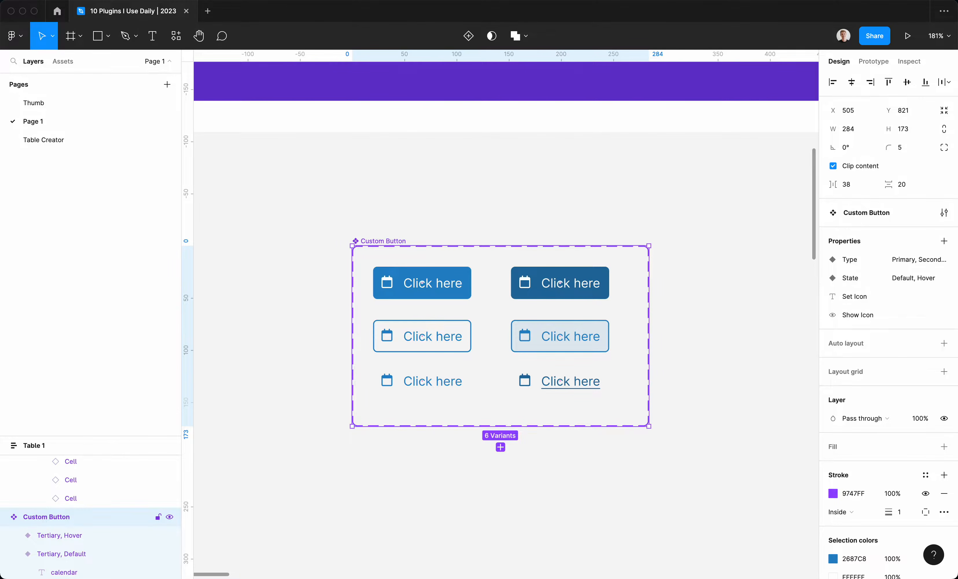
scroll(506, 313, "down", 2)
scroll(506, 313, "left", 1)
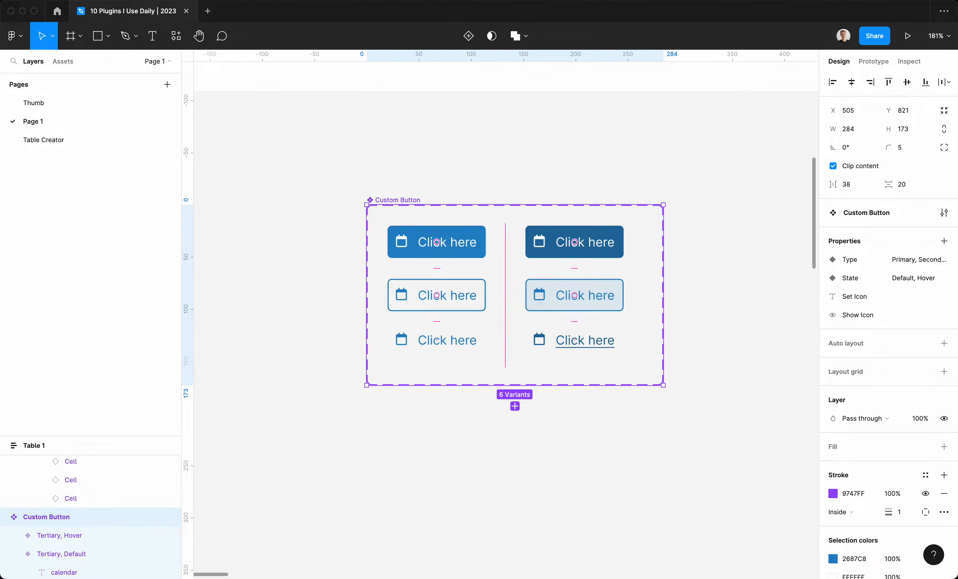
Examine the Custom Button set's prototype connections and its default Primary, Secondary and Tertiary variants.
key("shift+e")
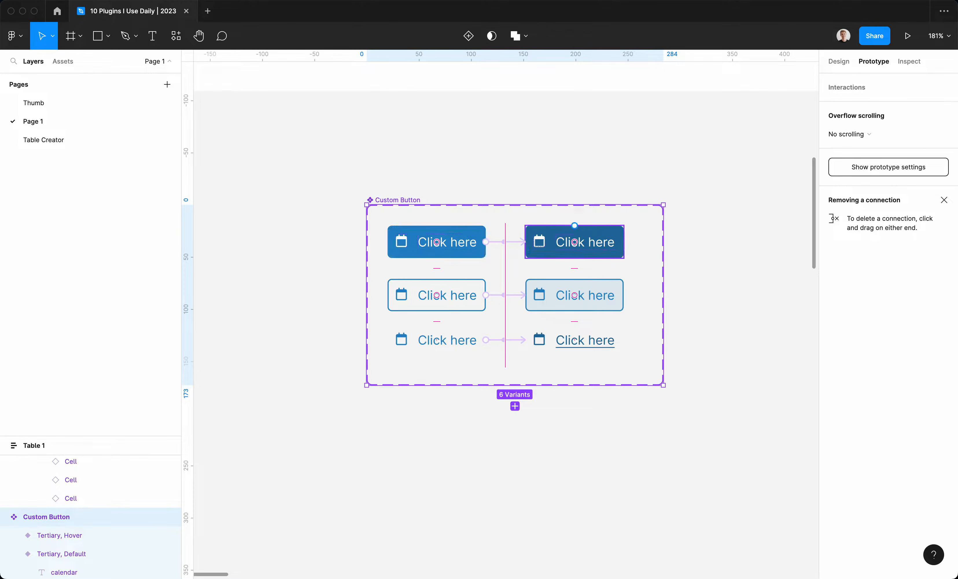
key("shift+e")
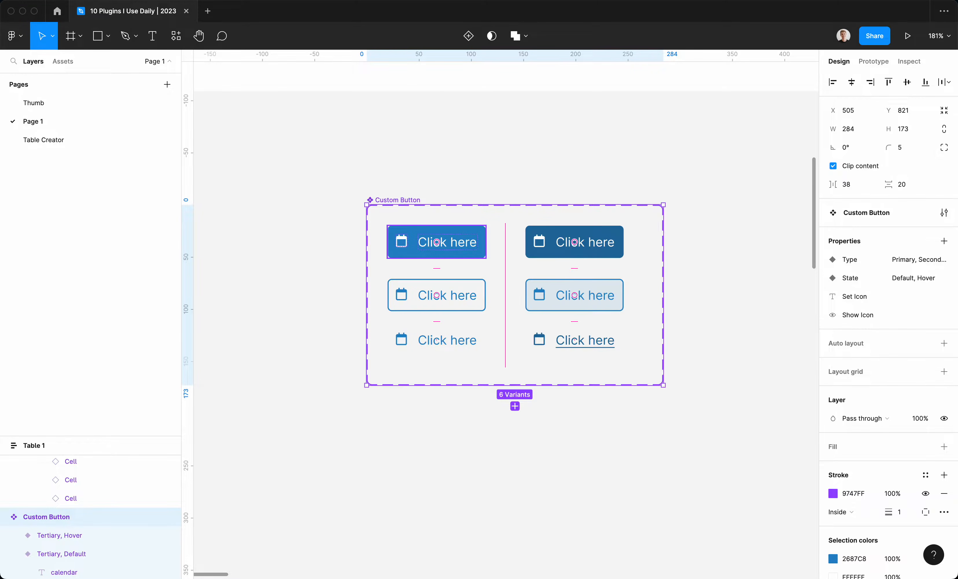
left_click(436, 242)
left_click(437, 295)
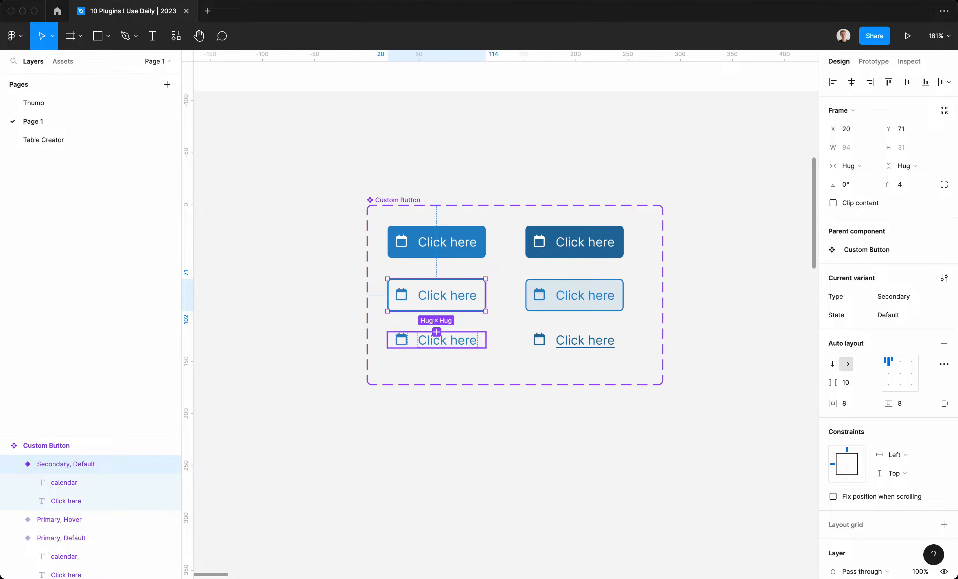
left_click(436, 341)
left_click(437, 423)
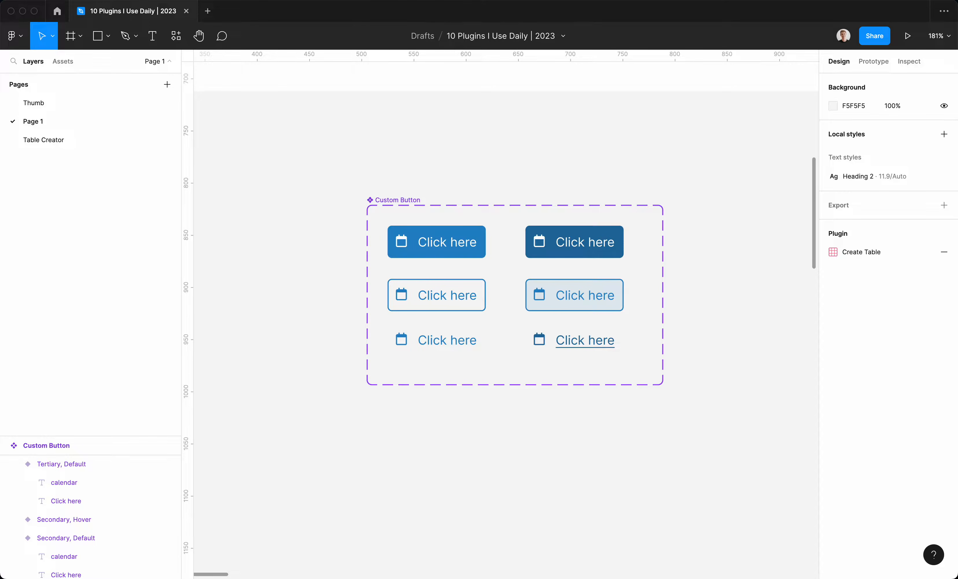
Copy the Primary Default button above the set, try out its Type, State, Set Icon and Show Icon properties, and delete the copy.
left_click(436, 242)
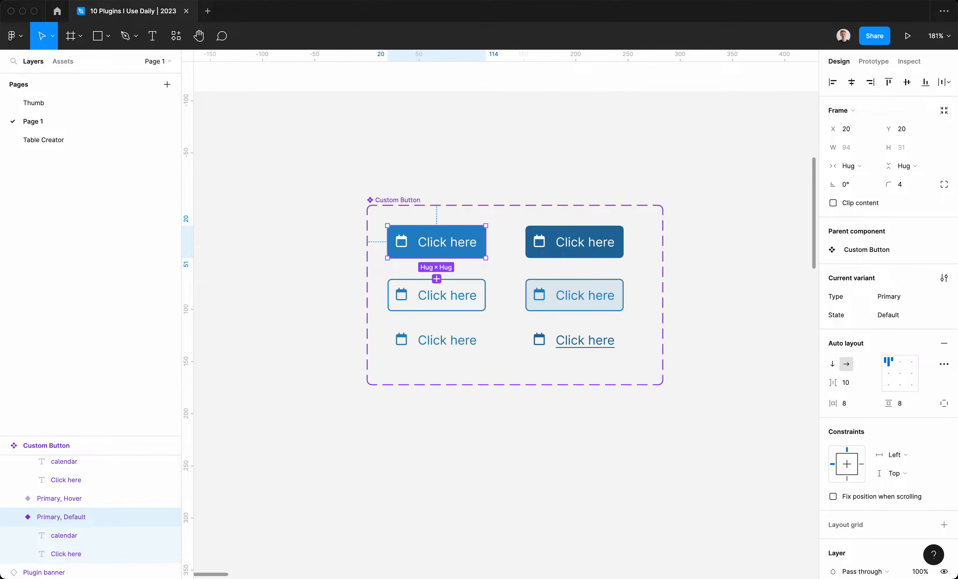
left_click_drag(447, 239, 467, 172, "alt")
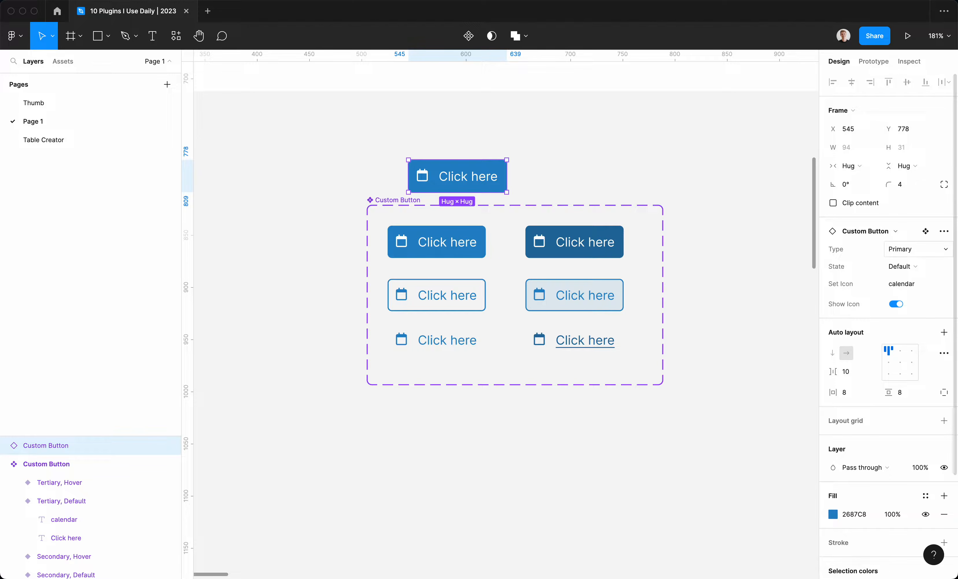
left_click(903, 250)
left_click(903, 250)
left_click(902, 267)
left_click(902, 267)
left_click(902, 284)
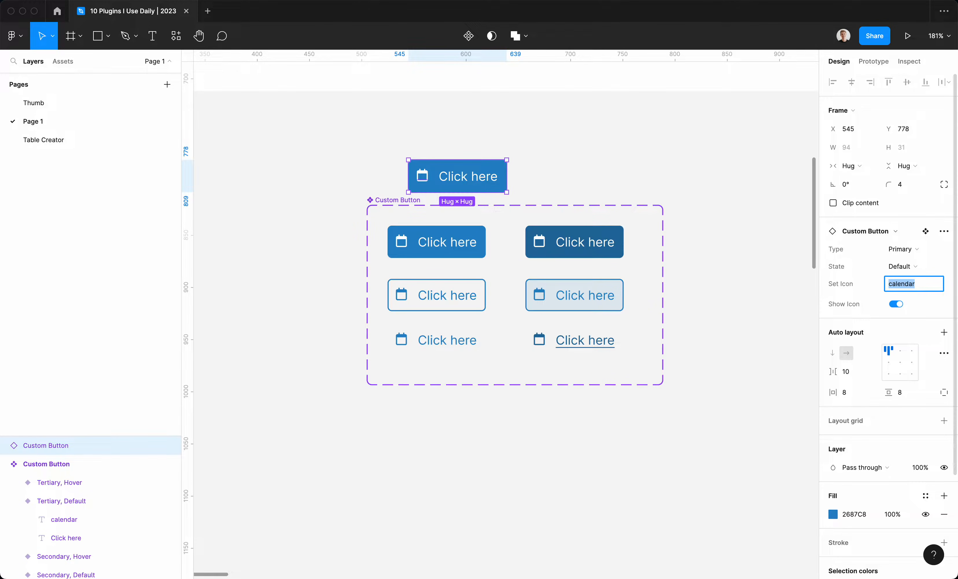
left_click(895, 304)
left_click(896, 284)
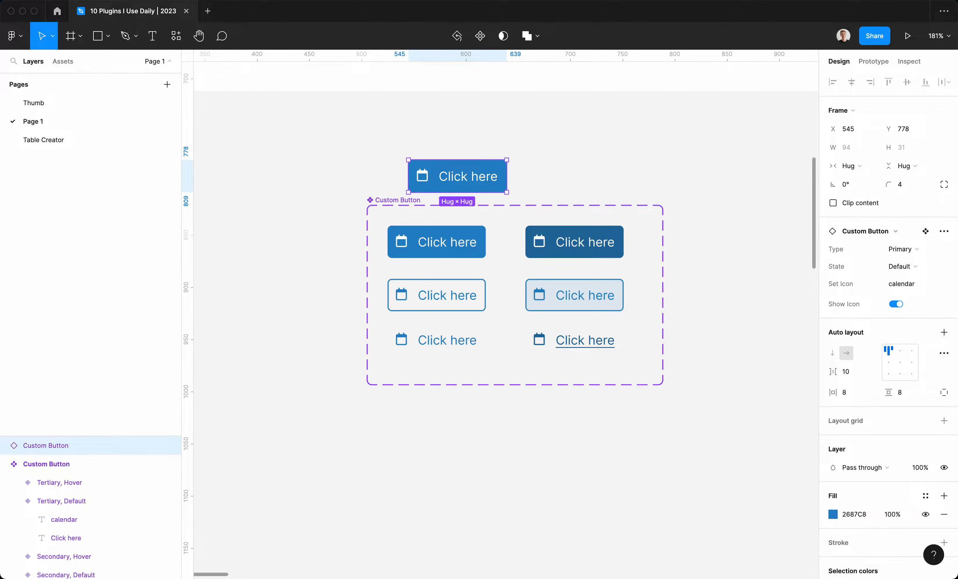
key("Delete")
Select the Custom Button component set and look through the recent and saved plugins available for it.
left_click(98, 445)
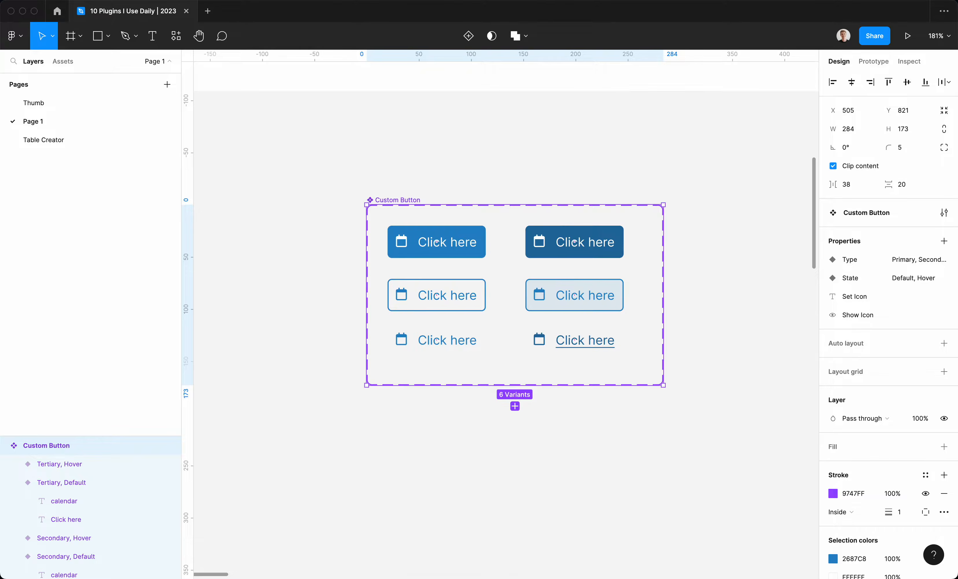
right_click(405, 200)
mouse_move(448, 461)
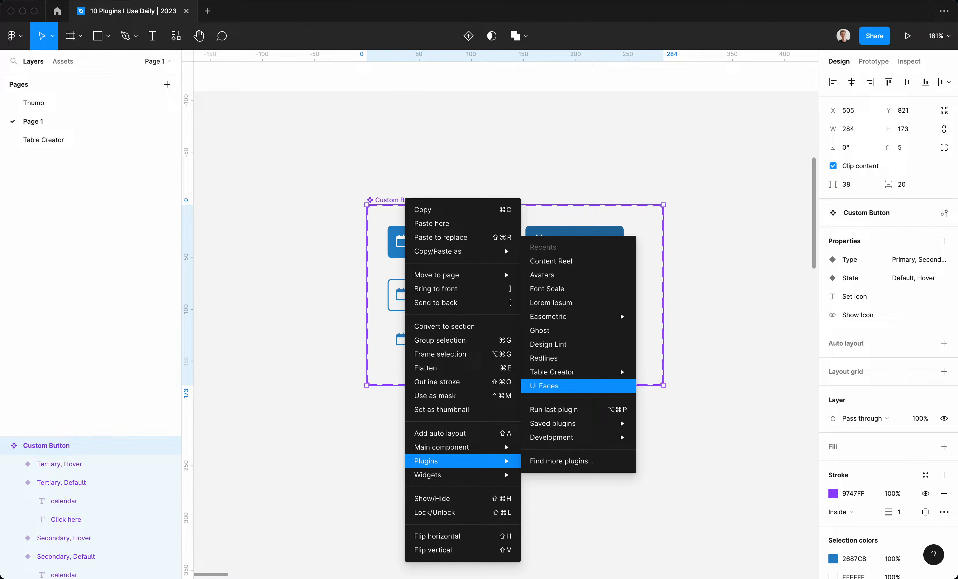
mouse_move(554, 424)
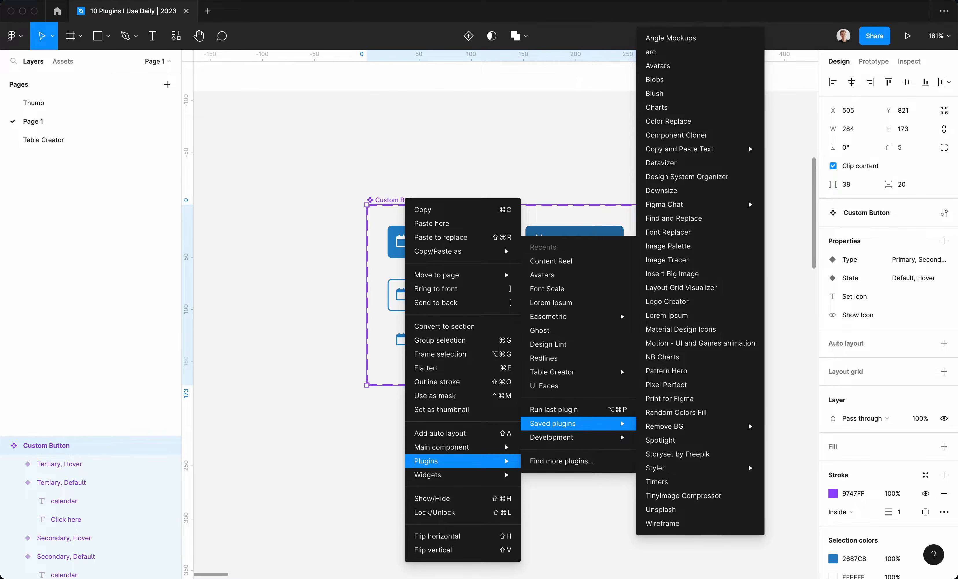
mouse_move(664, 427)
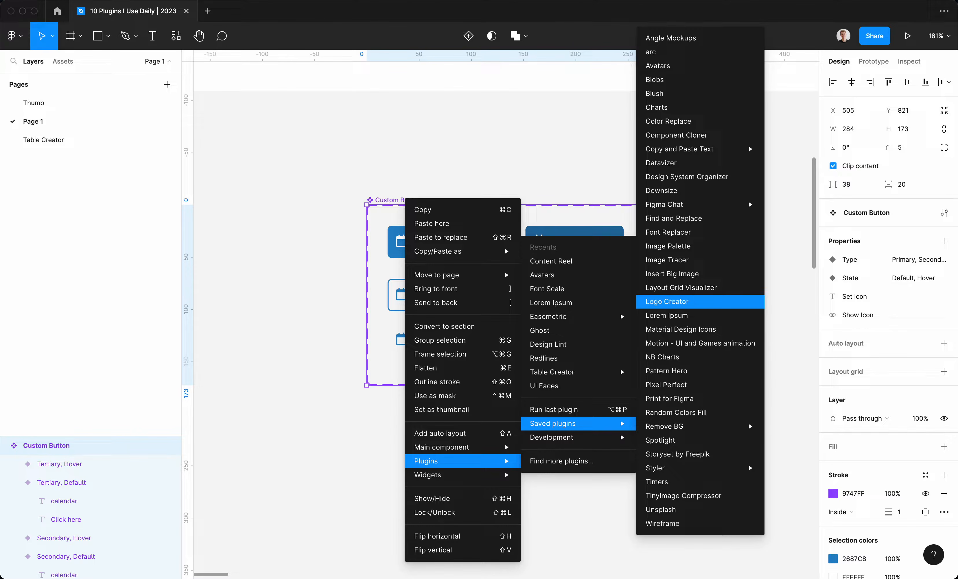
mouse_move(566, 372)
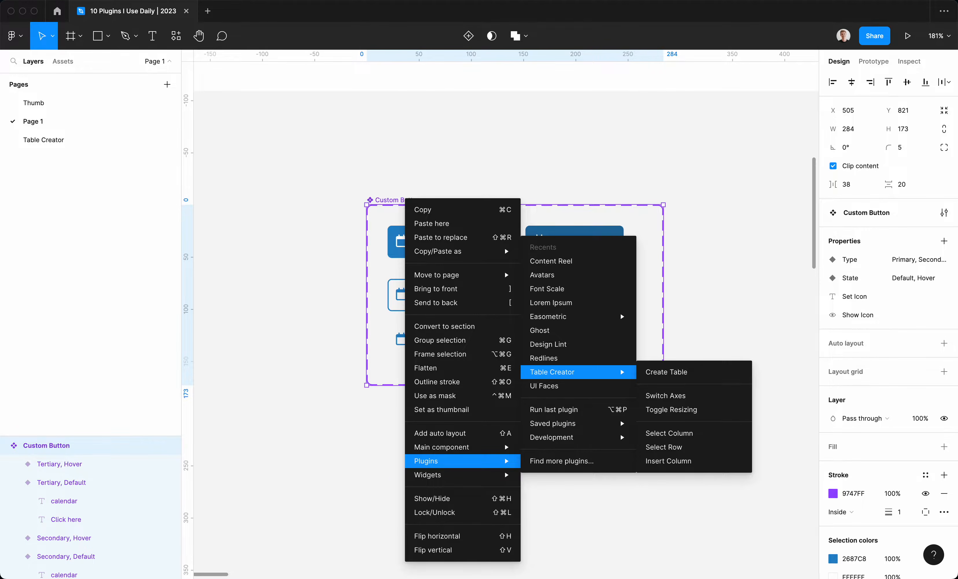
Search the plugins for "prop" and run Propstar's Create Embedded Table on the Custom Button set.
left_click(176, 36)
left_click(232, 61)
type("prop")
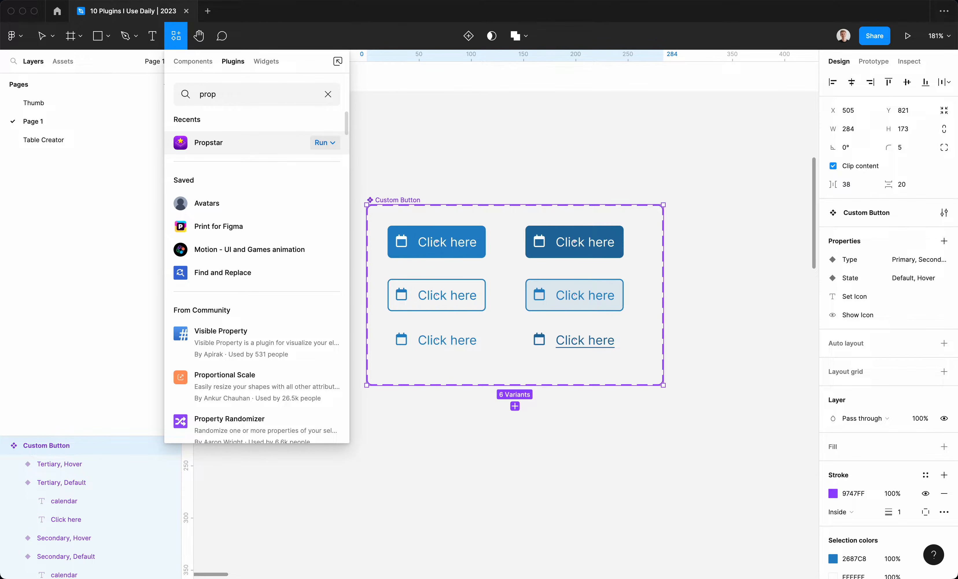
left_click(332, 143)
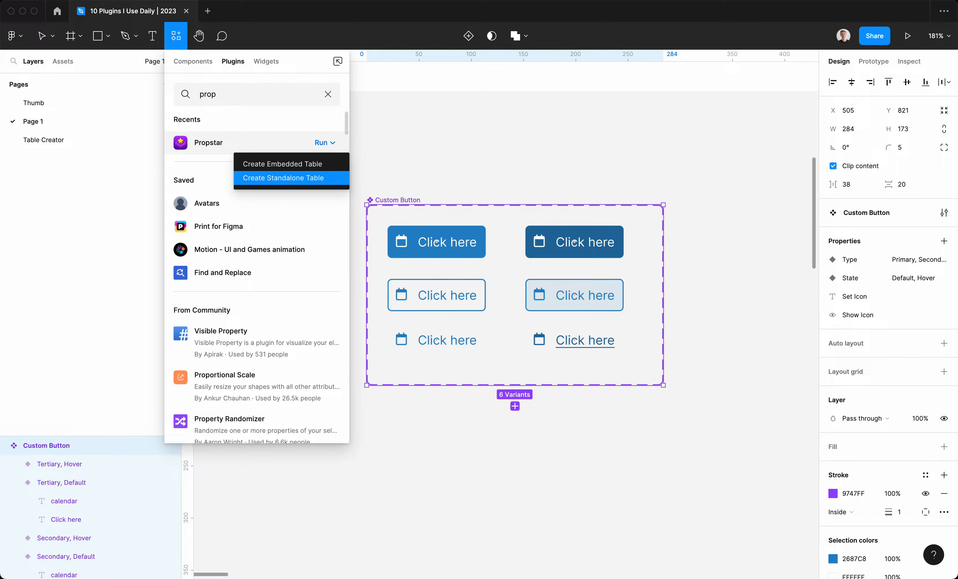
left_click(323, 164)
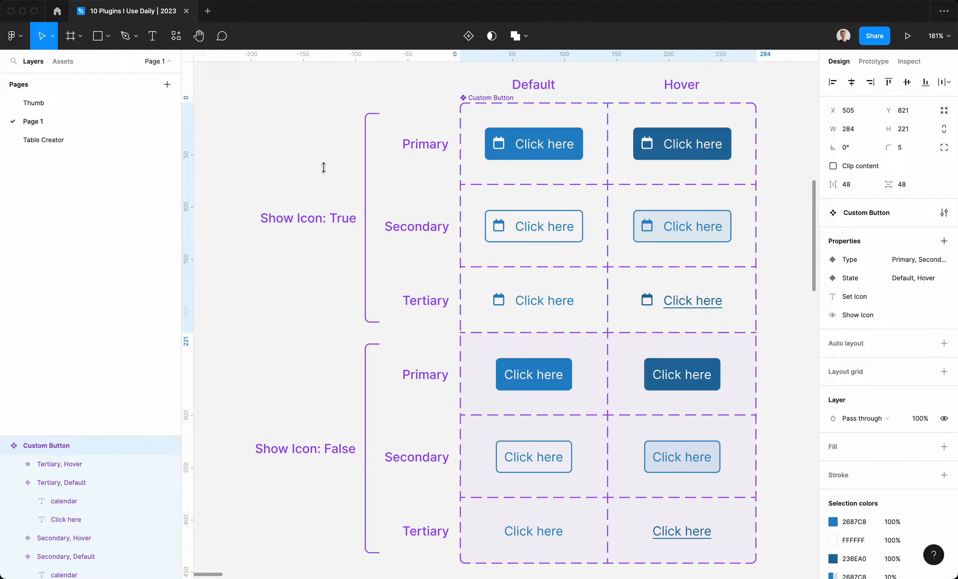
Examine the generated property table, comparing its Default and Hover columns with the Show Icon row groups.
scroll(324, 167, "down", 5)
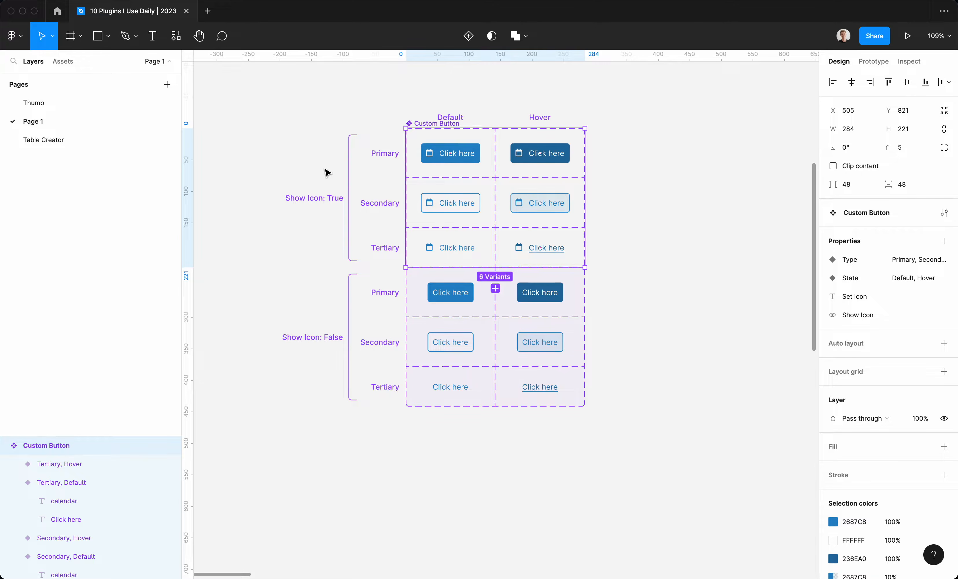
scroll(460, 160, "up", 4)
scroll(593, 312, "up", 2)
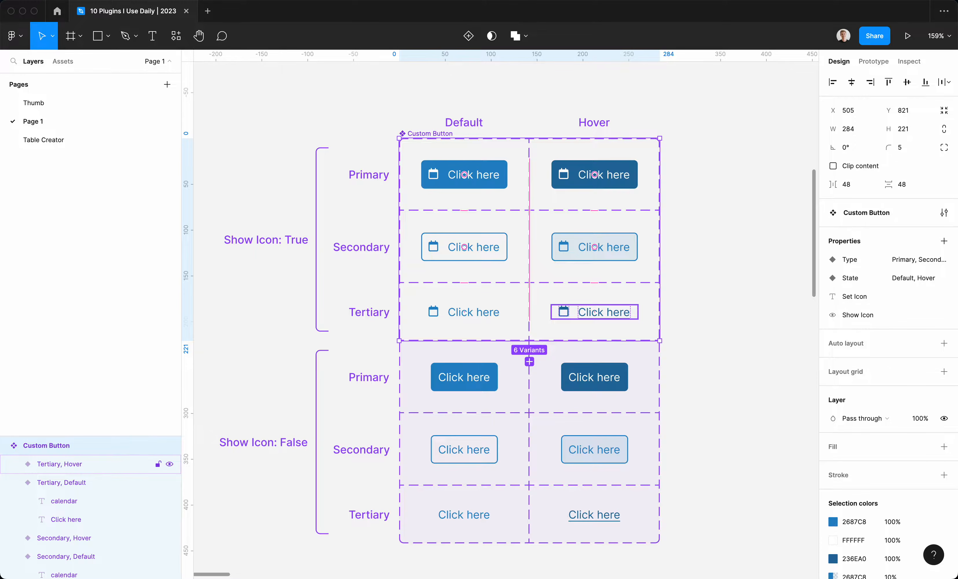
scroll(593, 312, "down", 2)
scroll(593, 312, "down", 2)
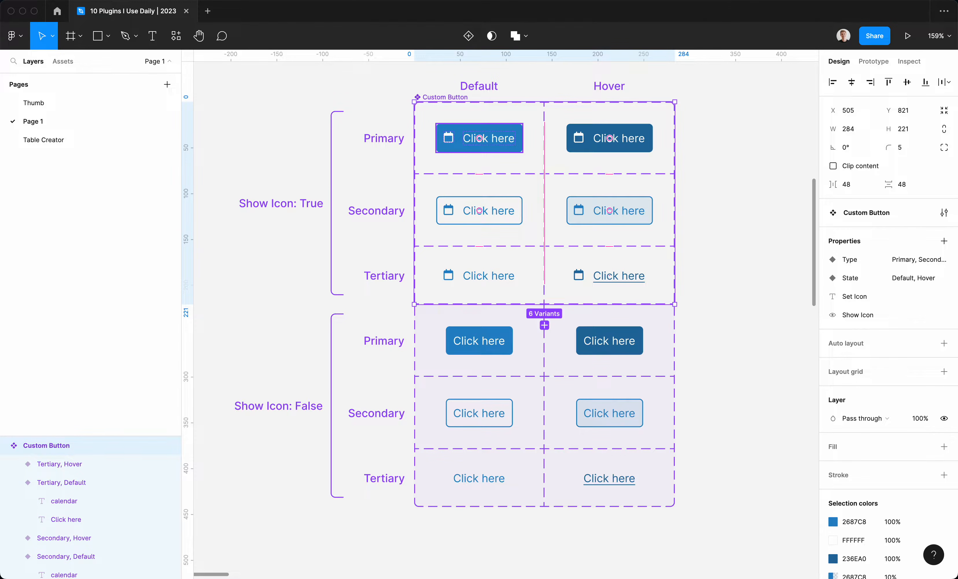
scroll(480, 139, "down", 1)
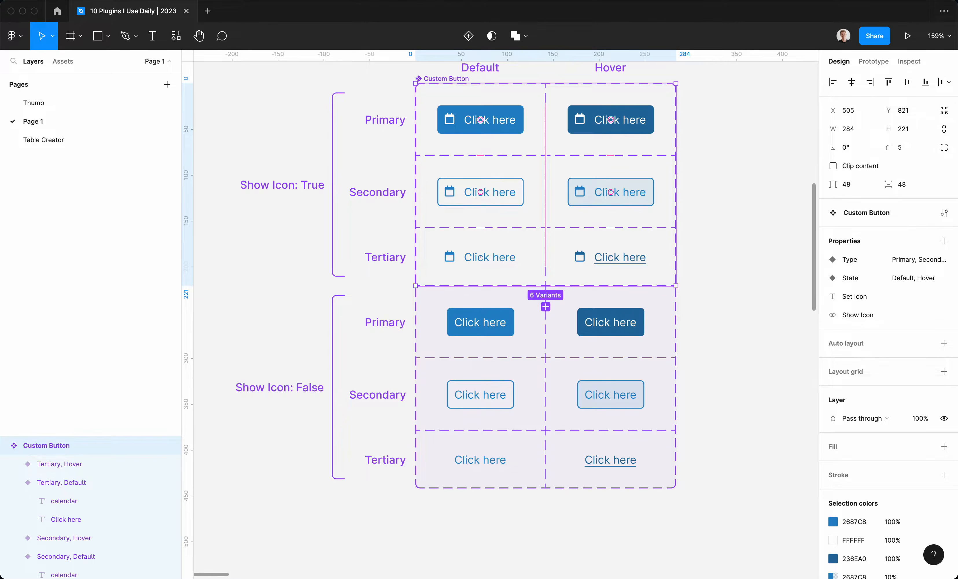
key("Escape")
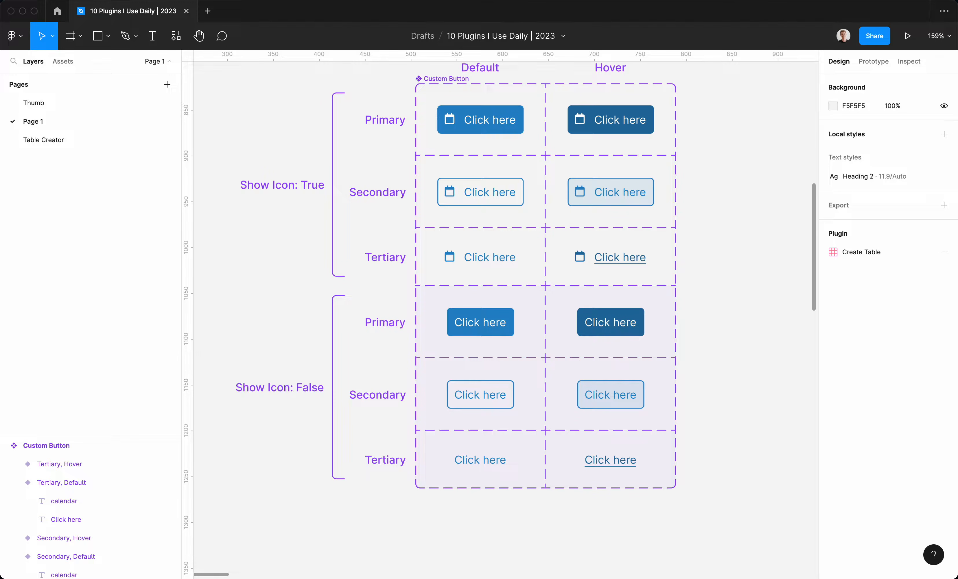
scroll(504, 312, "up", 2)
scroll(504, 312, "left", 2)
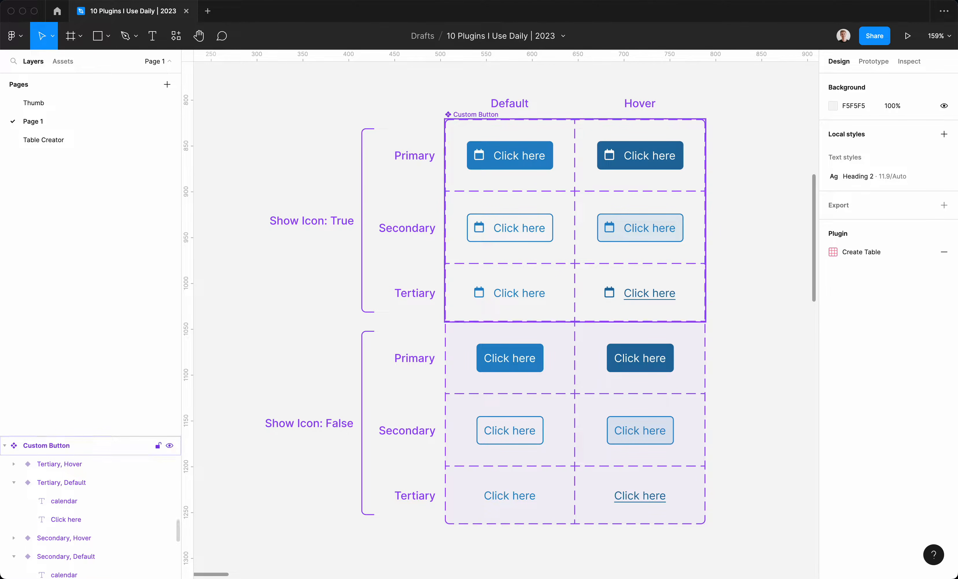
Enlarge the layer list, find the generated frame that holds the table's labels and instances, and unlock it.
left_click_drag(90, 436, 90, 246)
scroll(89, 350, "down", 2)
scroll(90, 395, "down", 2)
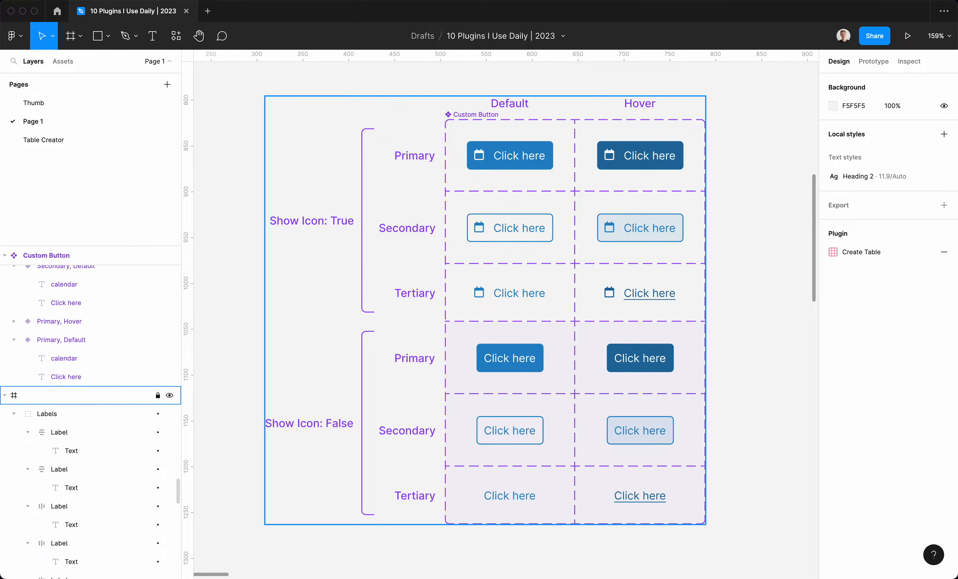
left_click(90, 395)
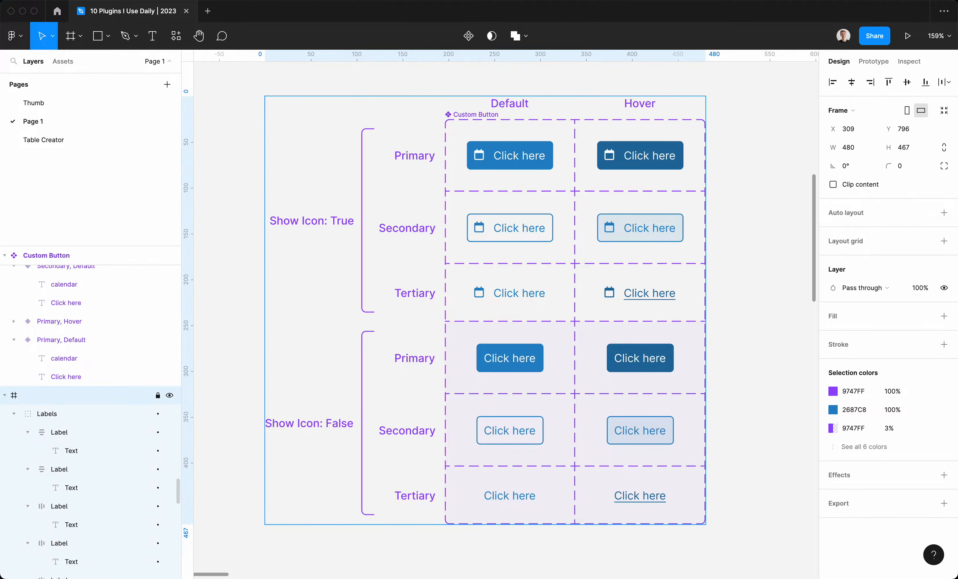
left_click(158, 395)
key("Escape")
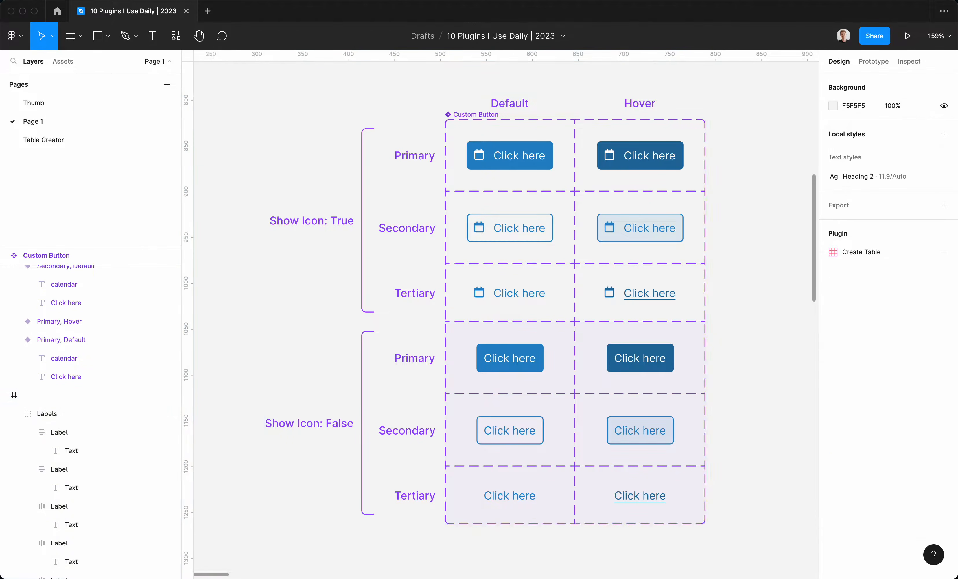
Change the label "Show Icon: True" to "With Icon" and "Show Icon: False" to "Without Icon".
double_click(311, 221, "super")
type("With Icon")
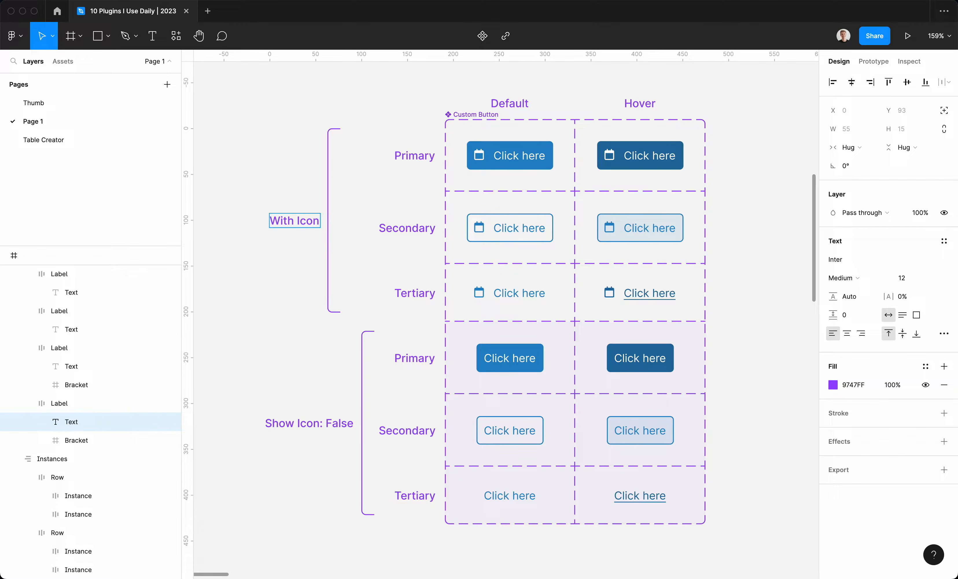
double_click(309, 423, "super")
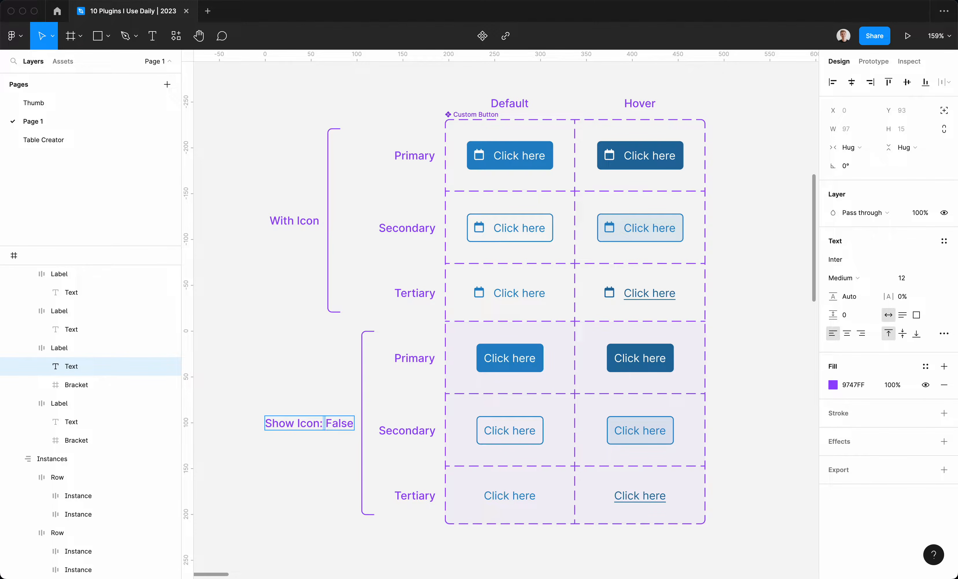
type("Without Icon")
key("Escape")
key("Escape")
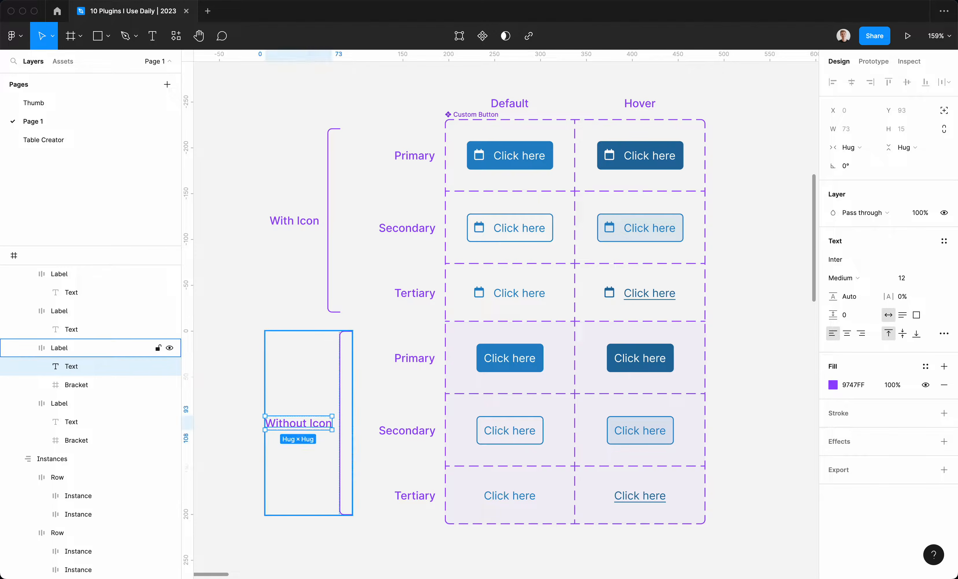
Move the Without Icon label and its bracket to the left, aligned with the With Icon group above.
left_click_drag(309, 423, 297, 423)
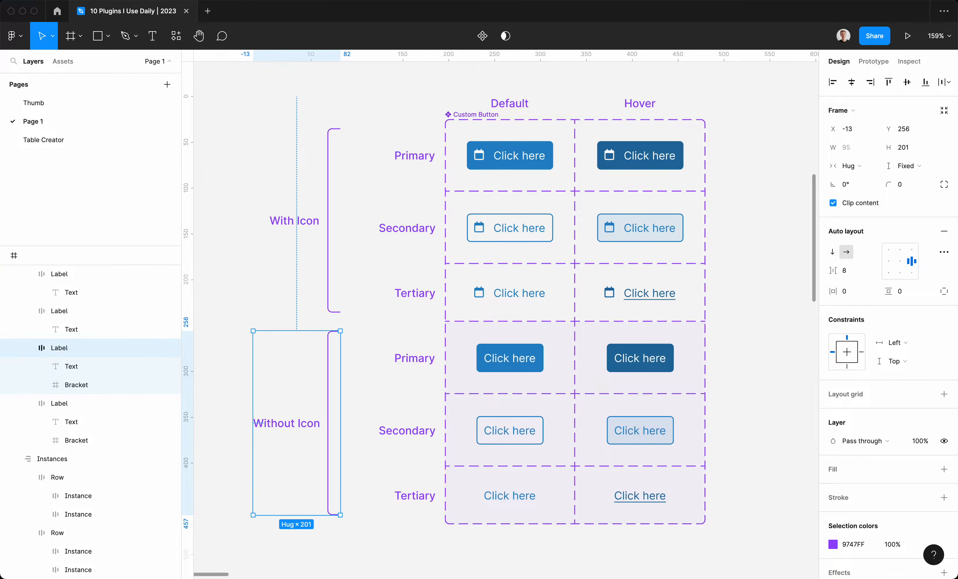
key("Escape")
scroll(263, 286, "down", 3)
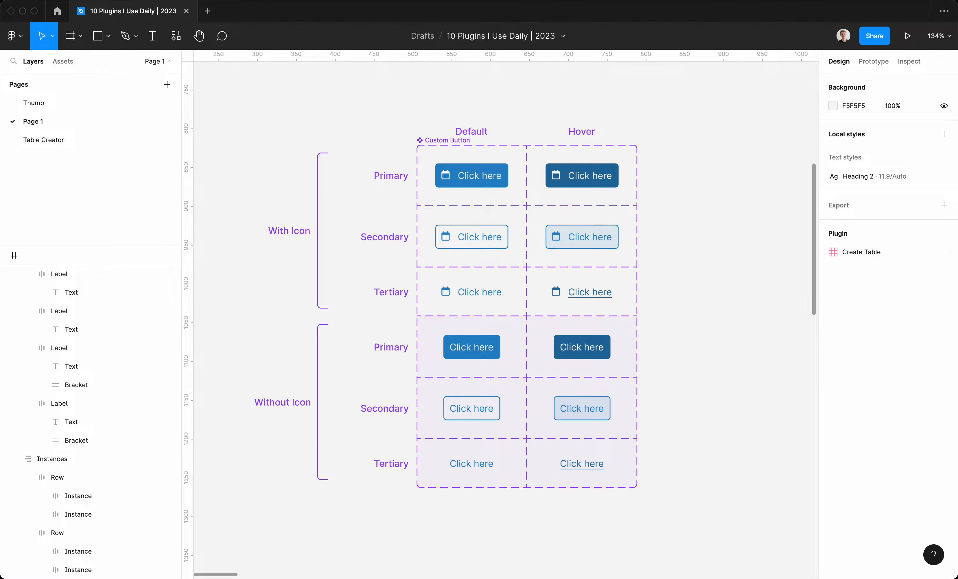
Go to the Content Reel section and examine the placeholder text in Table 1 below its card.
scroll(727, 328, "down", 5)
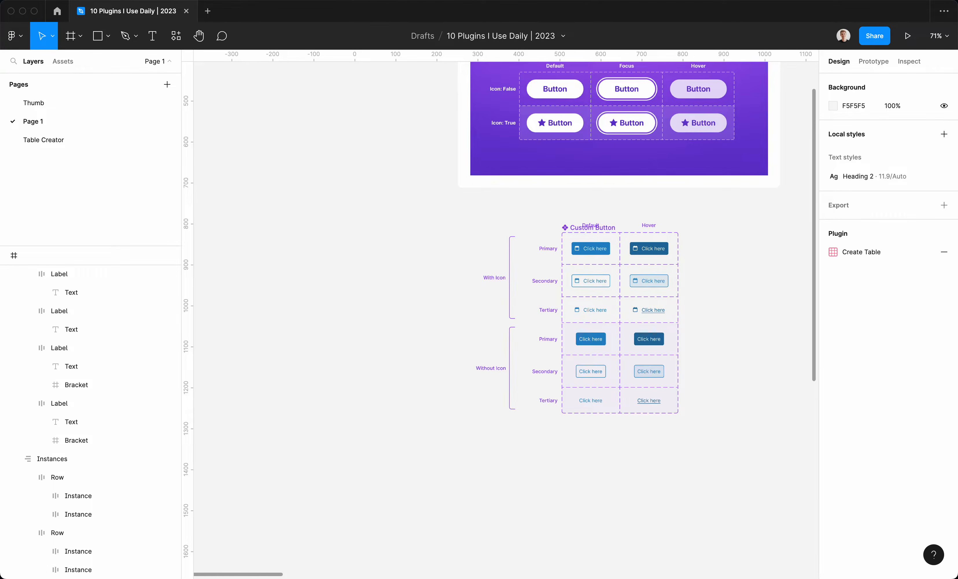
scroll(726, 328, "up", 3)
scroll(727, 328, "right", 12)
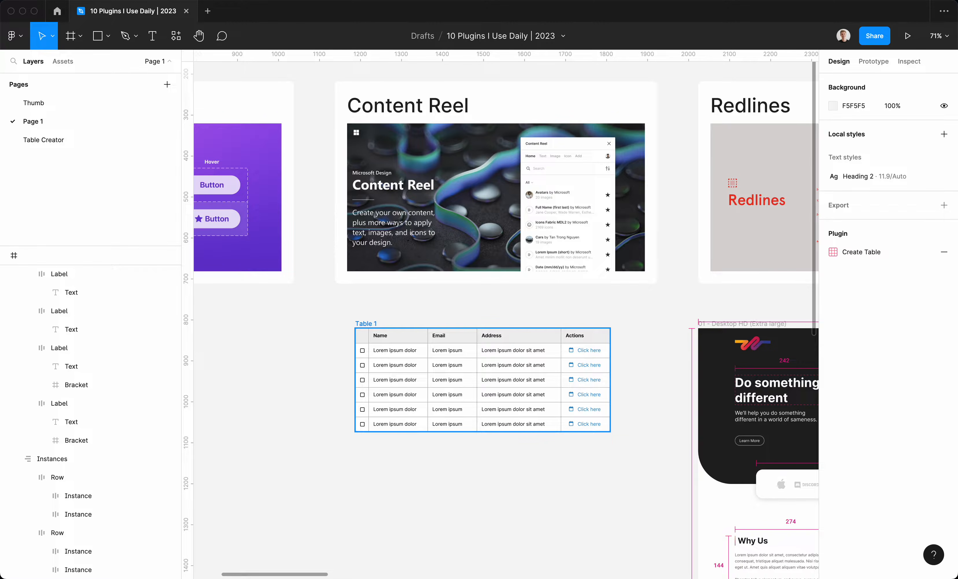
scroll(513, 419, "up", 4)
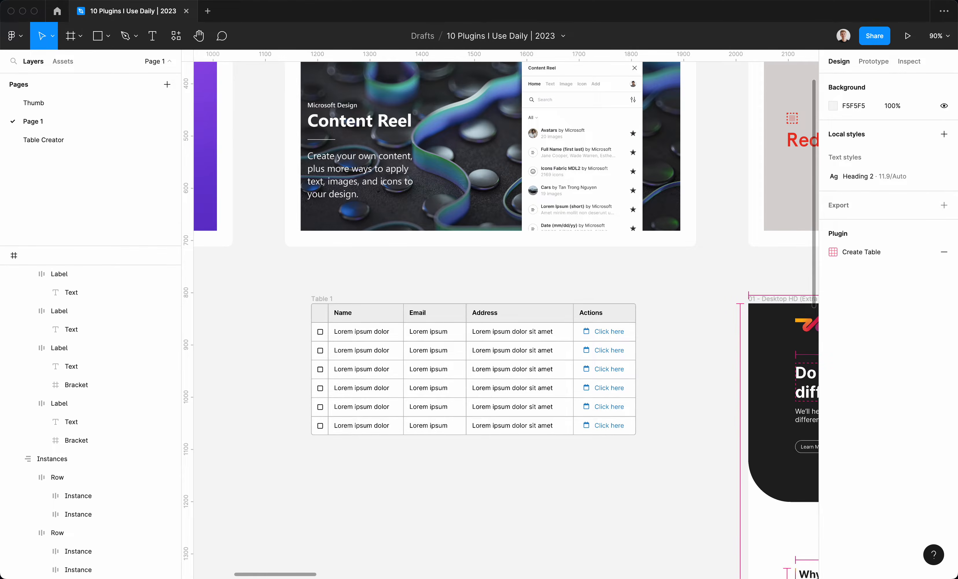
scroll(499, 312, "up", 2)
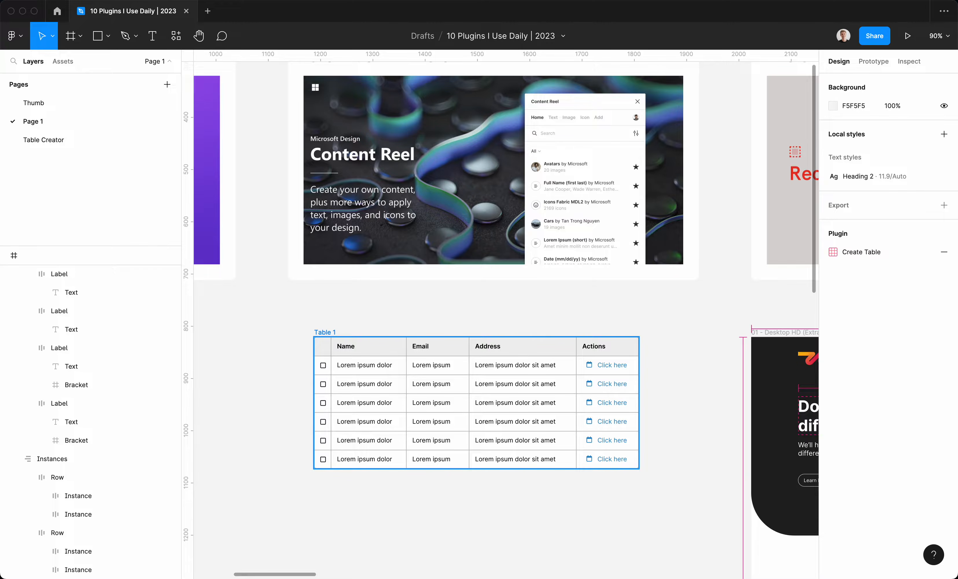
scroll(503, 312, "down", 2)
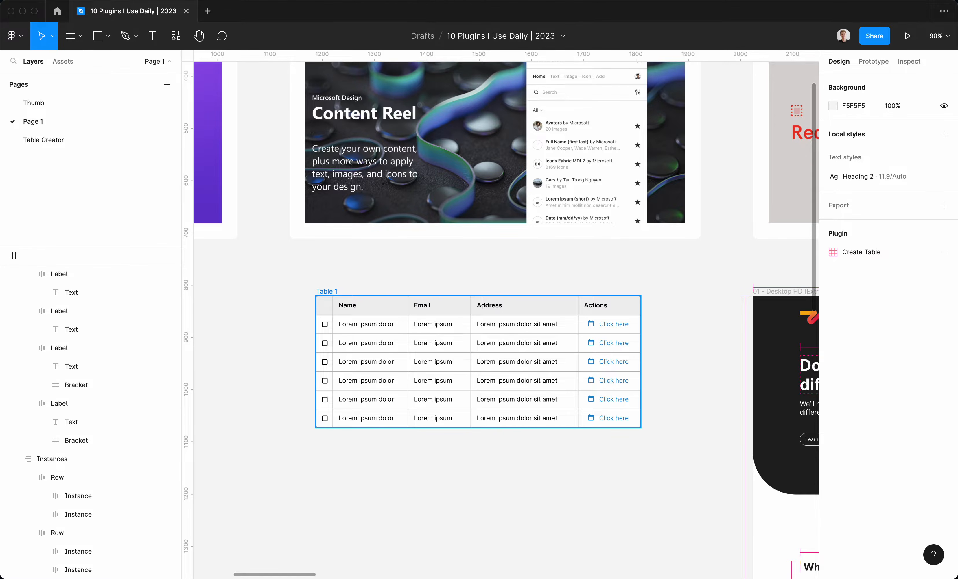
scroll(429, 371, "up", 5)
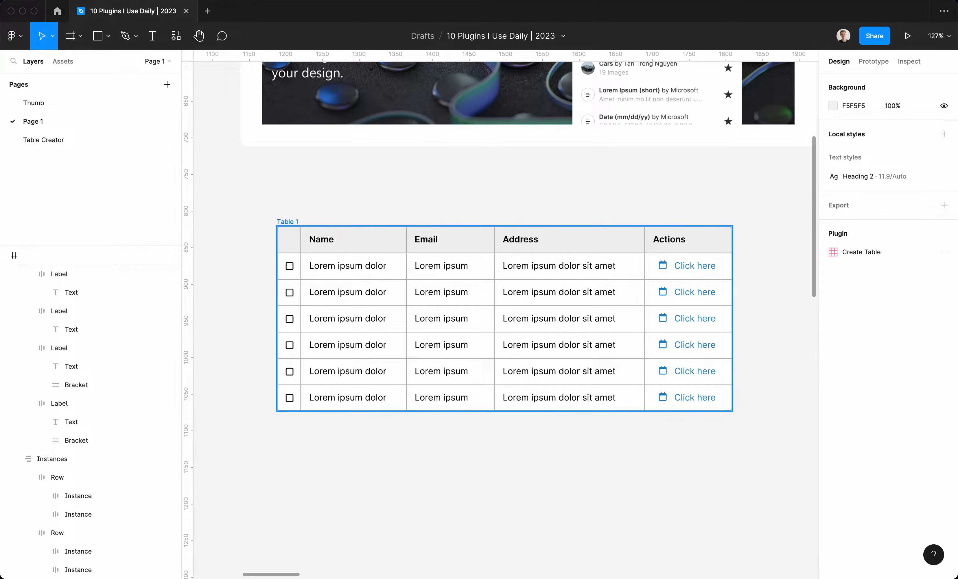
Fill the six placeholder texts in Table 1's Name column with random Full Name (first last) content from the Content Reel plugin.
left_click(347, 266, "super")
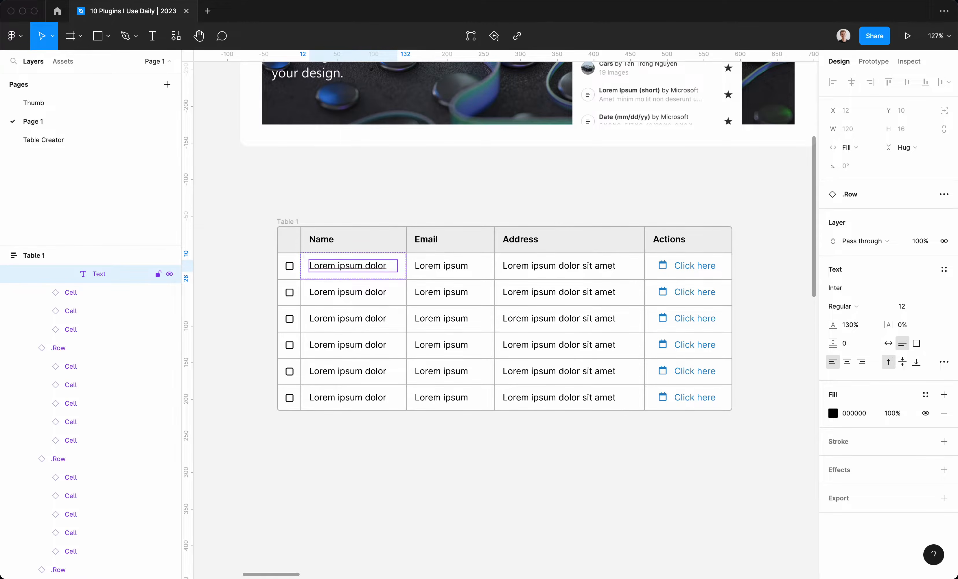
left_click(348, 292, "shift+super")
left_click(348, 318, "shift+super")
left_click(348, 346, "shift+super")
left_click(347, 371, "shift+super")
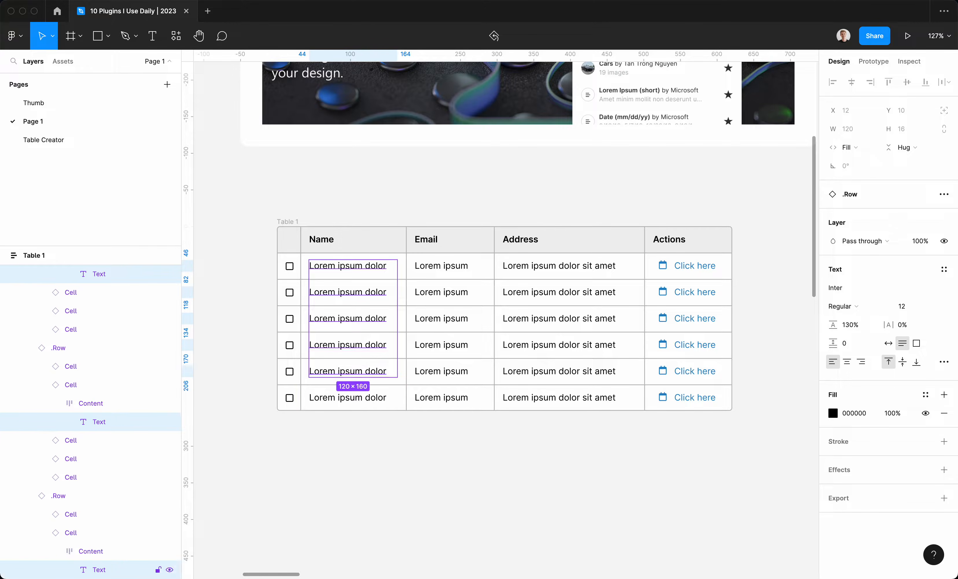
left_click(348, 398, "shift+super")
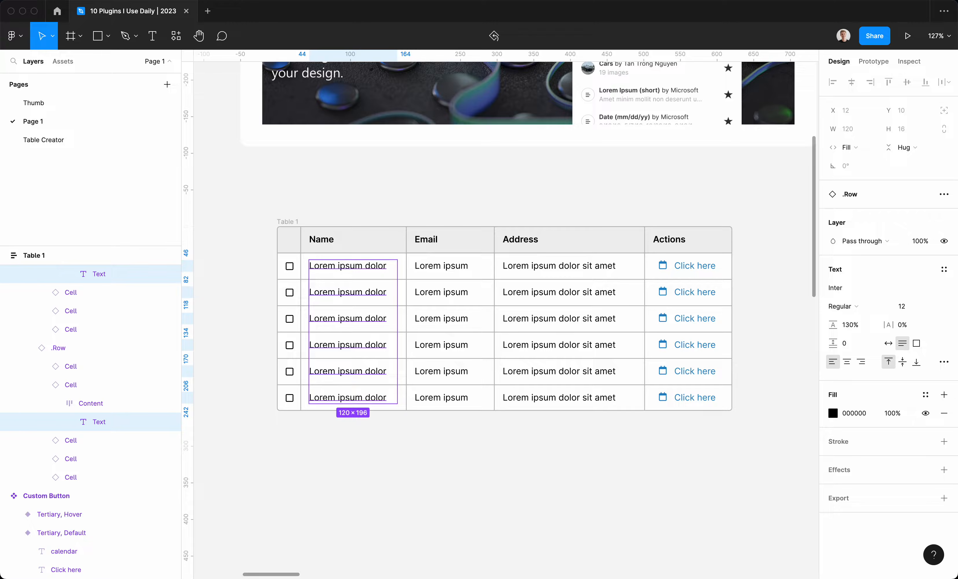
key("shift+i")
type("content")
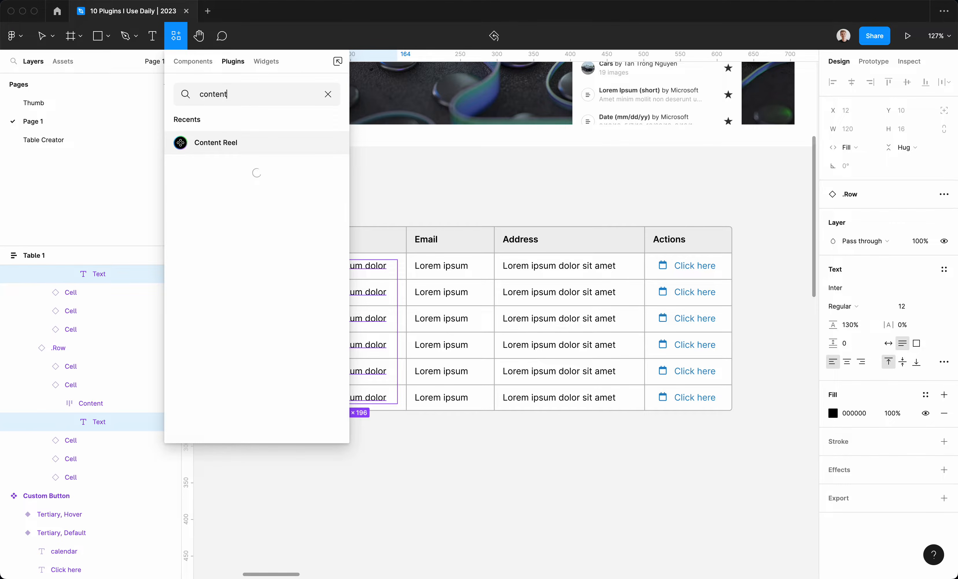
key("Return")
scroll(530, 319, "left", 2)
scroll(530, 319, "down", 1)
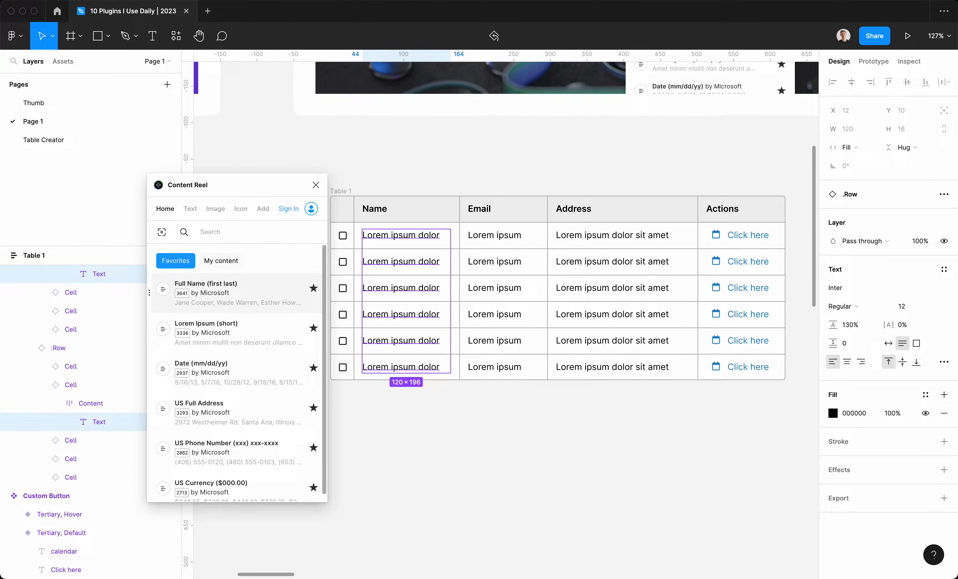
left_click(235, 292)
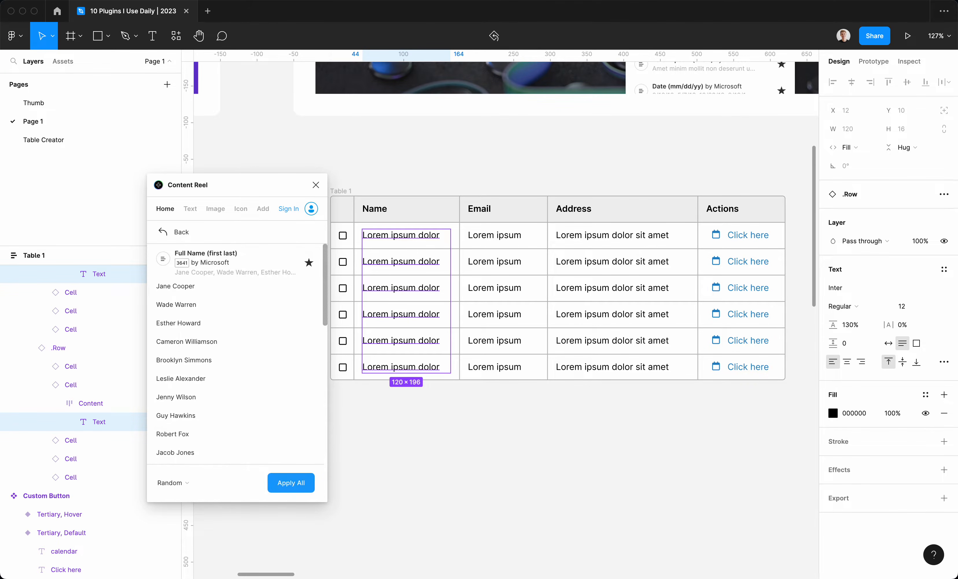
left_click(290, 483)
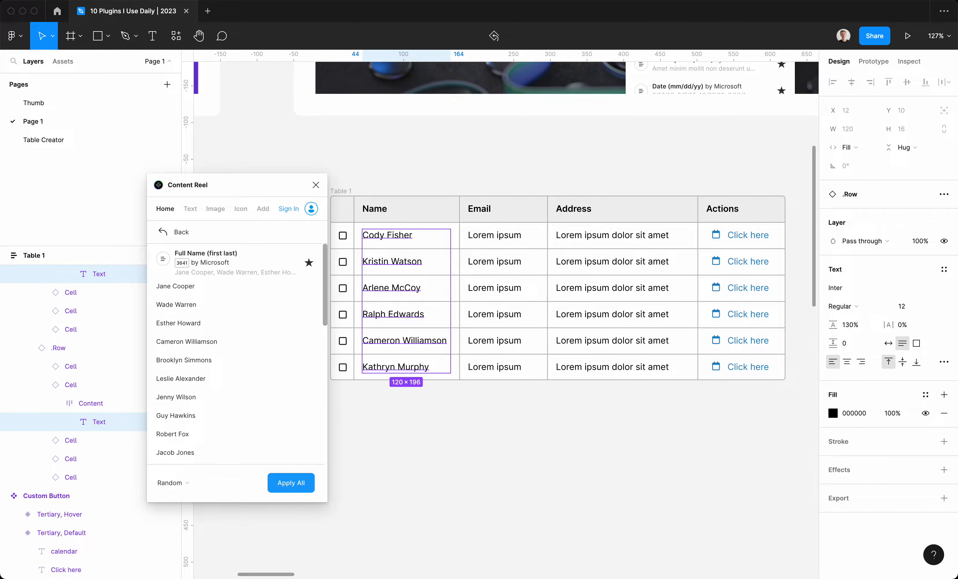
left_click(494, 367, "super")
left_click(494, 340, "shift+super")
left_click(495, 314, "shift+super")
left_click(503, 289, "shift+super")
left_click(533, 270, "shift+super")
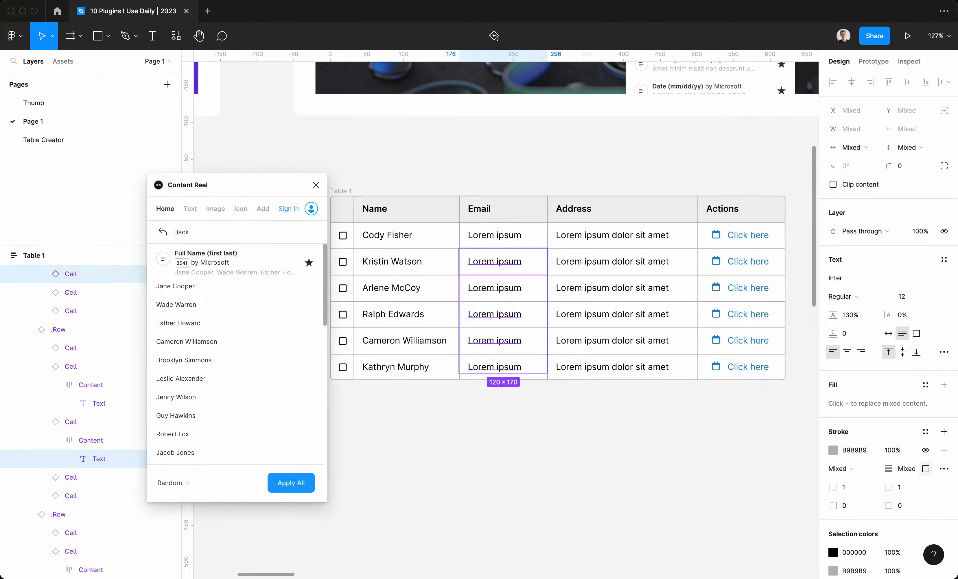
left_click(552, 262, "shift+super")
left_click(554, 172)
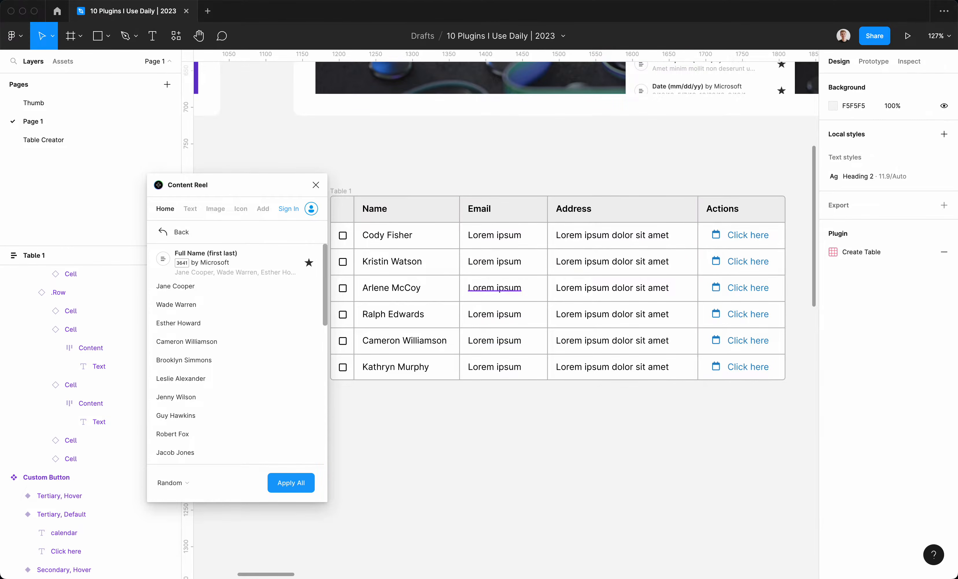
Fill the six Email column texts with the second Email set from Content Reel's text search for "email", and close the plugin.
left_click(494, 367, "super")
left_click(494, 341, "shift+super")
left_click(494, 314, "shift+super")
left_click(494, 288, "shift+super")
left_click(494, 262, "shift+super")
left_click(494, 235, "shift+super")
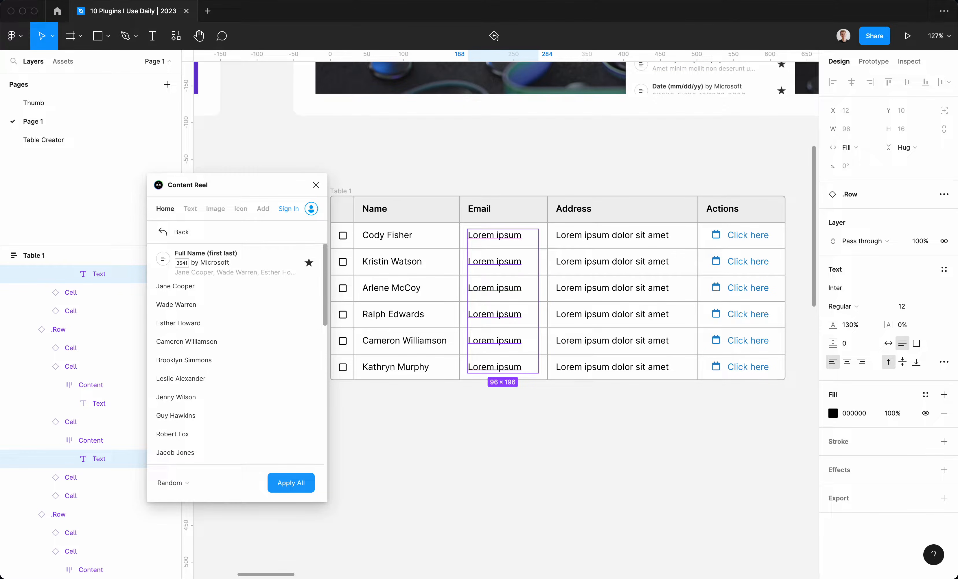
left_click(190, 209)
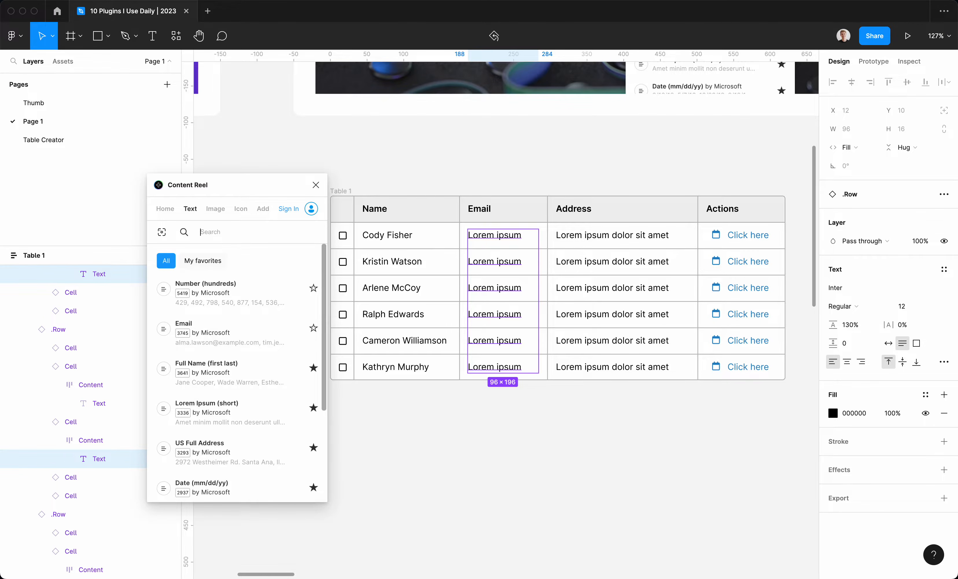
type("email")
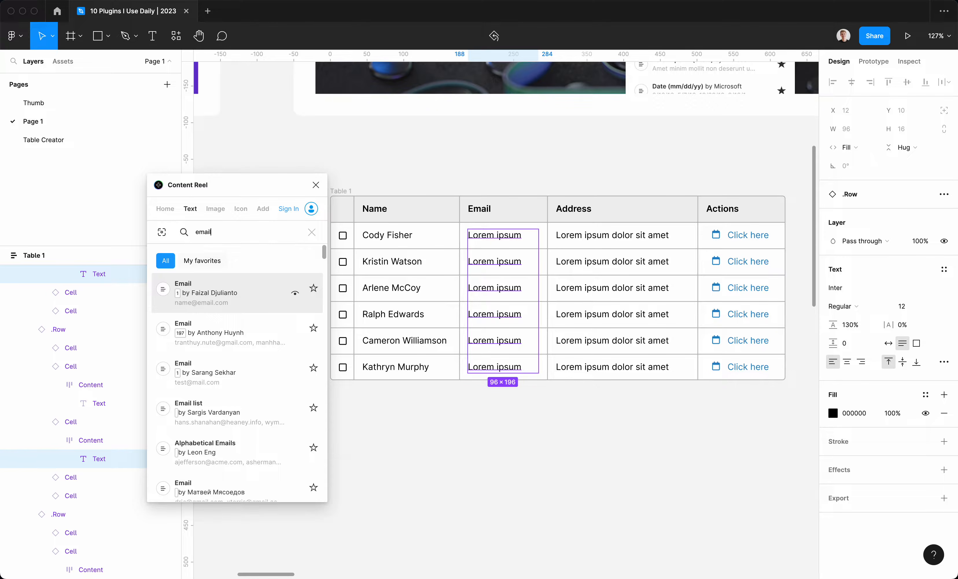
left_click(234, 293)
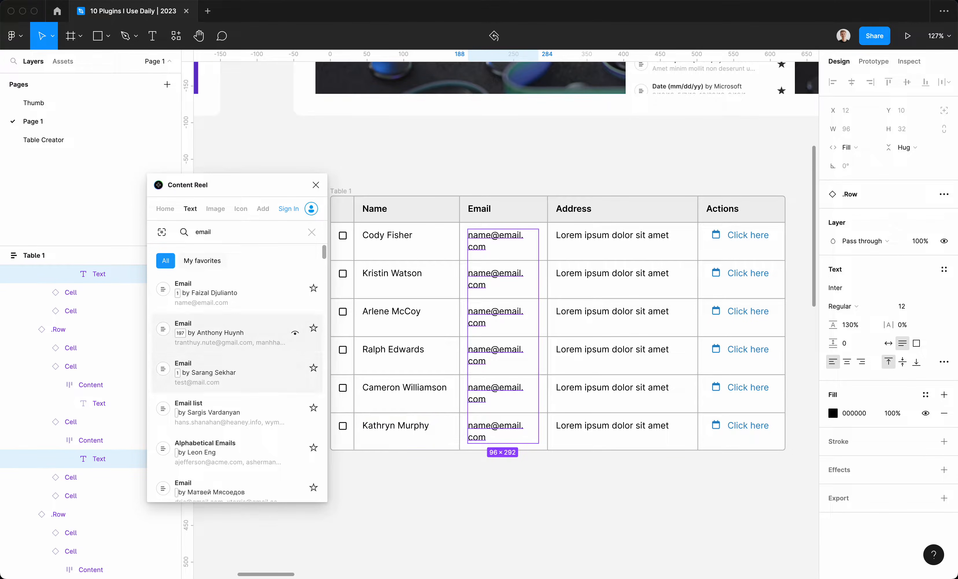
left_click(231, 333)
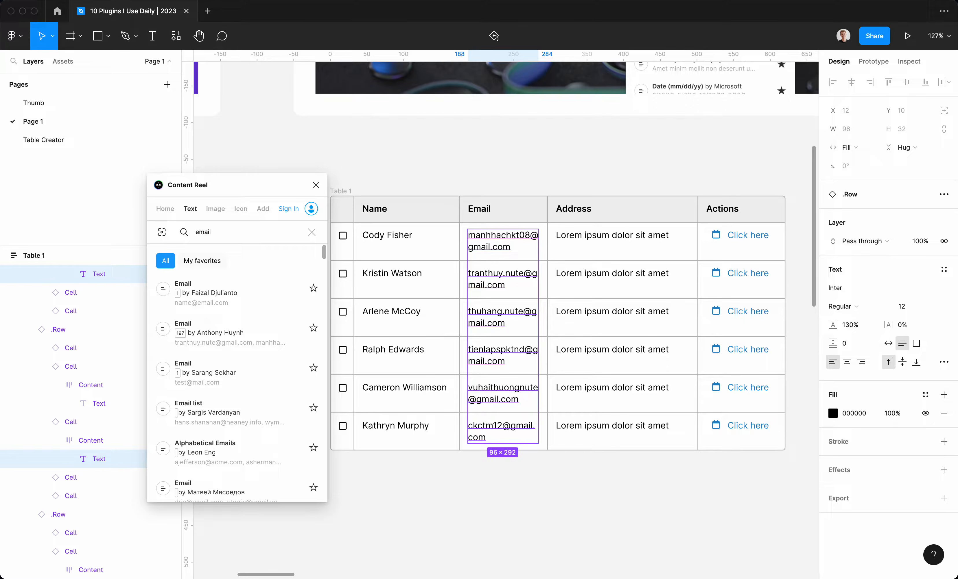
left_click(398, 158)
left_click(316, 185)
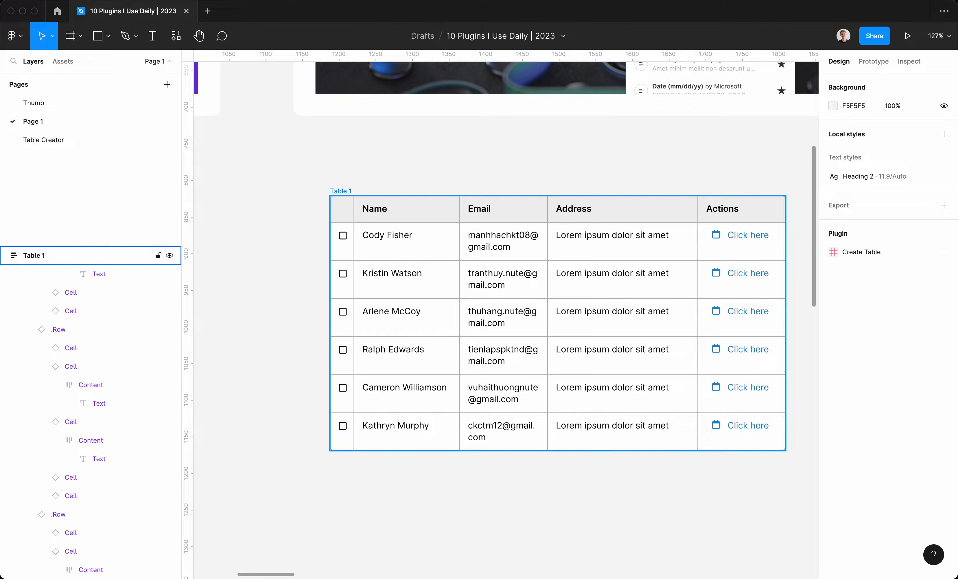
Widen the Email column of Table 1 to 197 by resizing its header cell, and clear the selection.
left_click(390, 213)
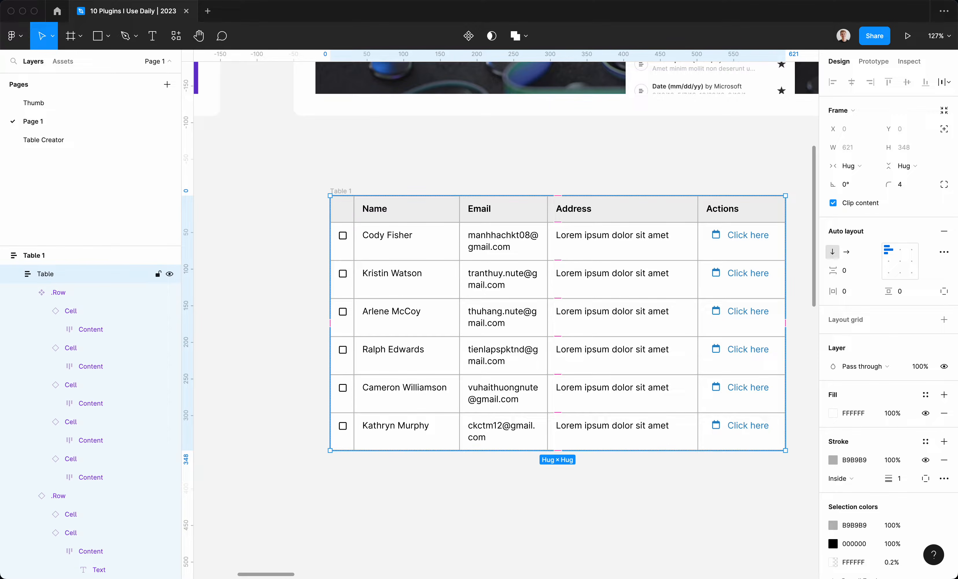
double_click(390, 210)
double_click(503, 209)
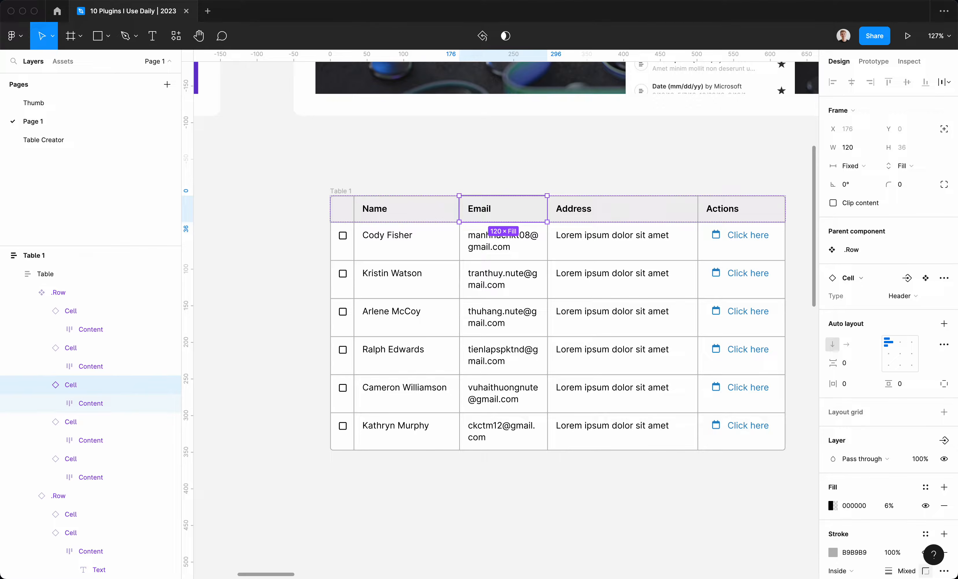
left_click_drag(546, 209, 605, 224)
scroll(606, 226, "right", 2)
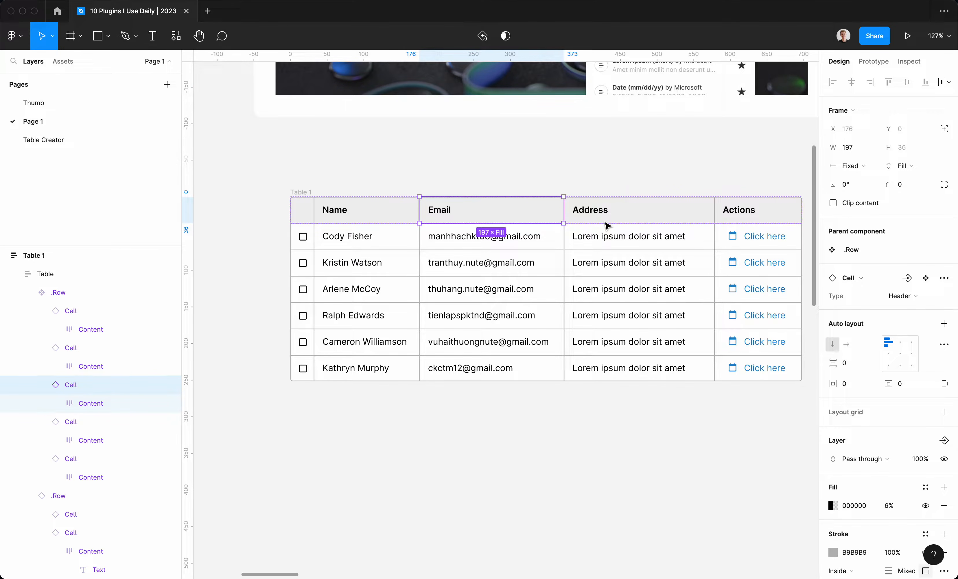
key("Escape")
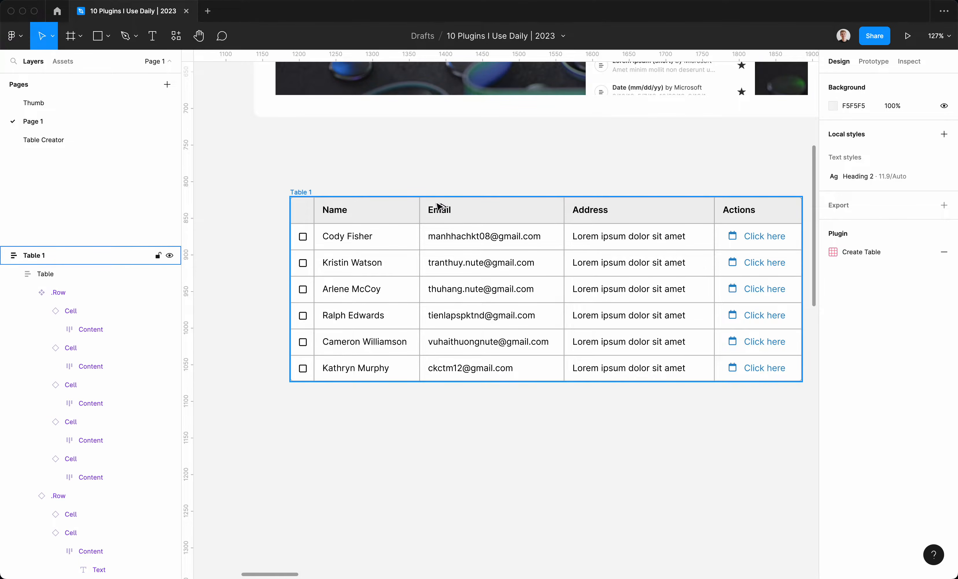
Reopen Content Reel, try to view My content, and close the plugin.
key("alt+super+p")
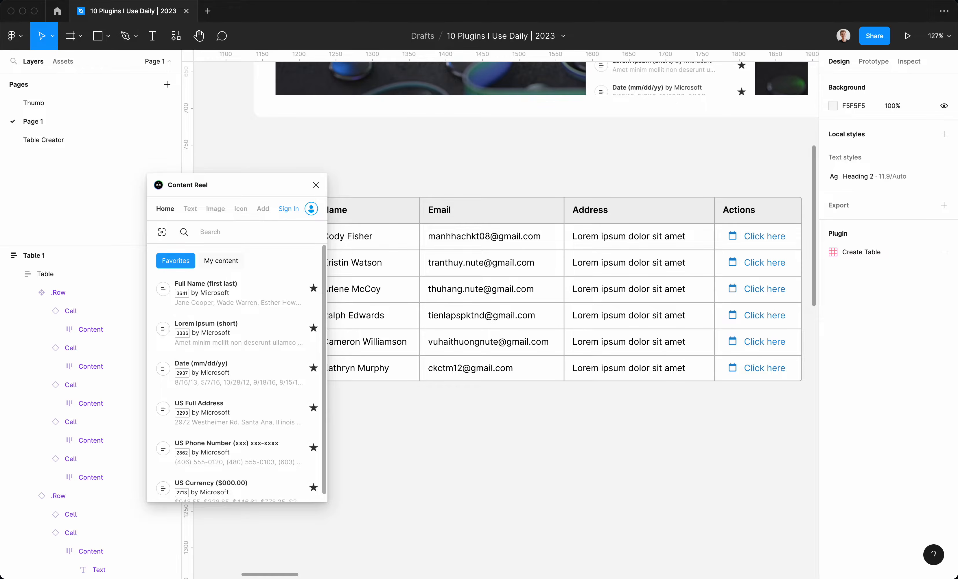
left_click(234, 262)
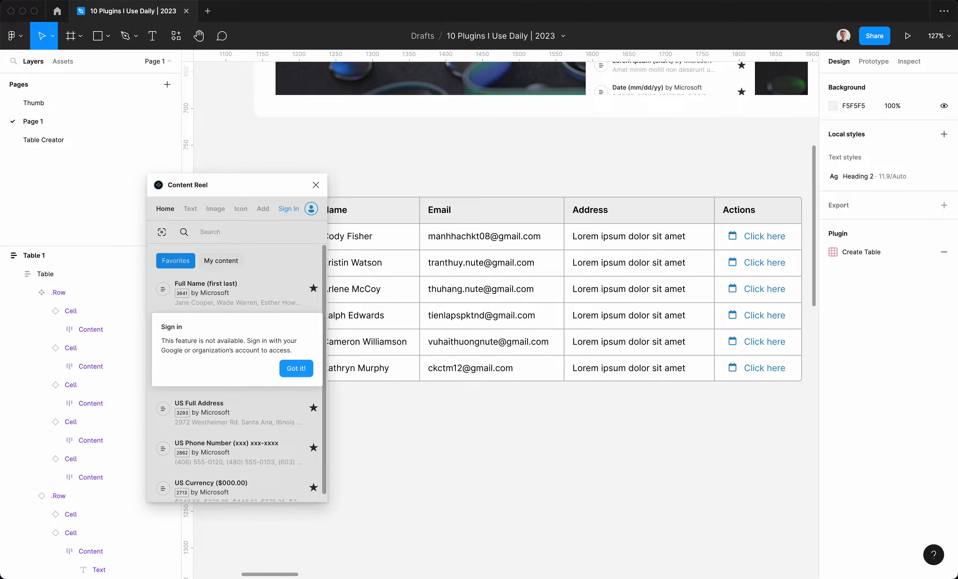
left_click(296, 368)
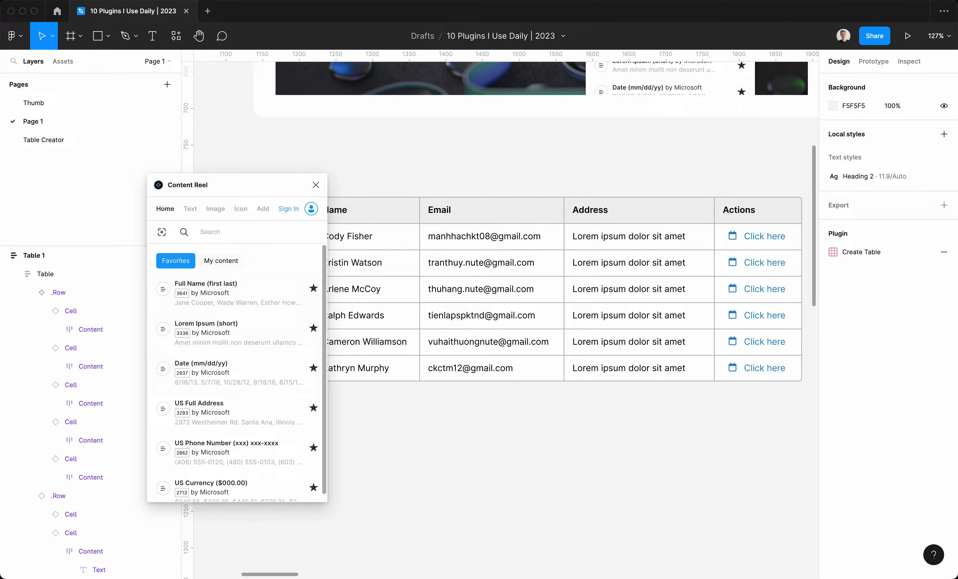
left_click(315, 185)
Go to the Redlines section, select the annotated 01 - Desktop HD (Extra large) frame, and examine its measuring lines.
scroll(503, 313, "down", 5)
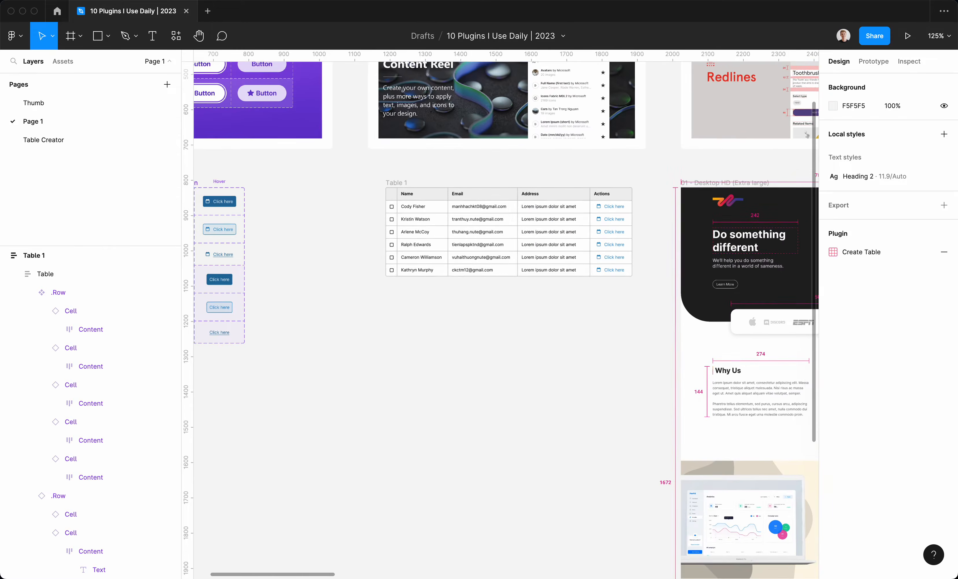
scroll(503, 312, "right", 5)
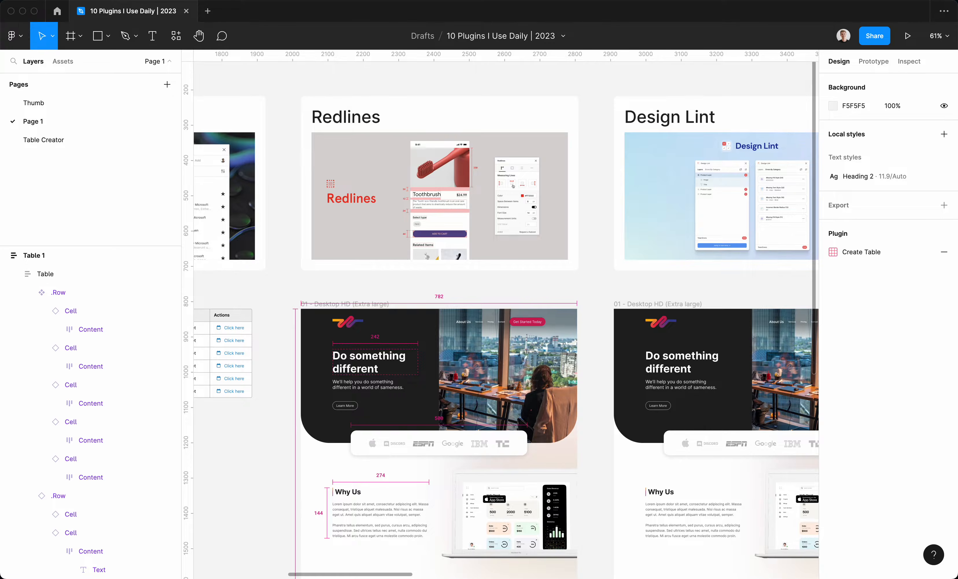
scroll(396, 142, "up", 5)
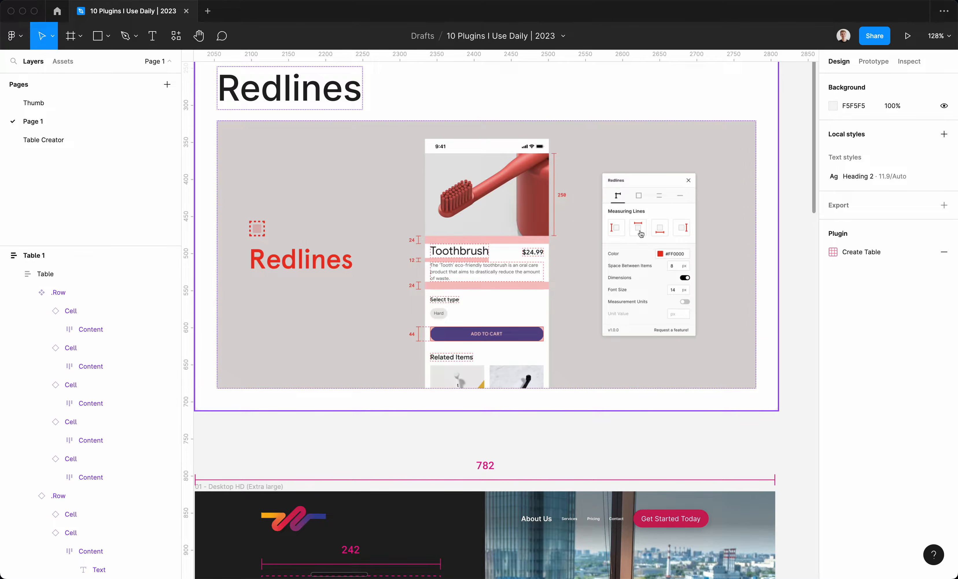
scroll(449, 383, "down", 5)
scroll(449, 383, "down", 2)
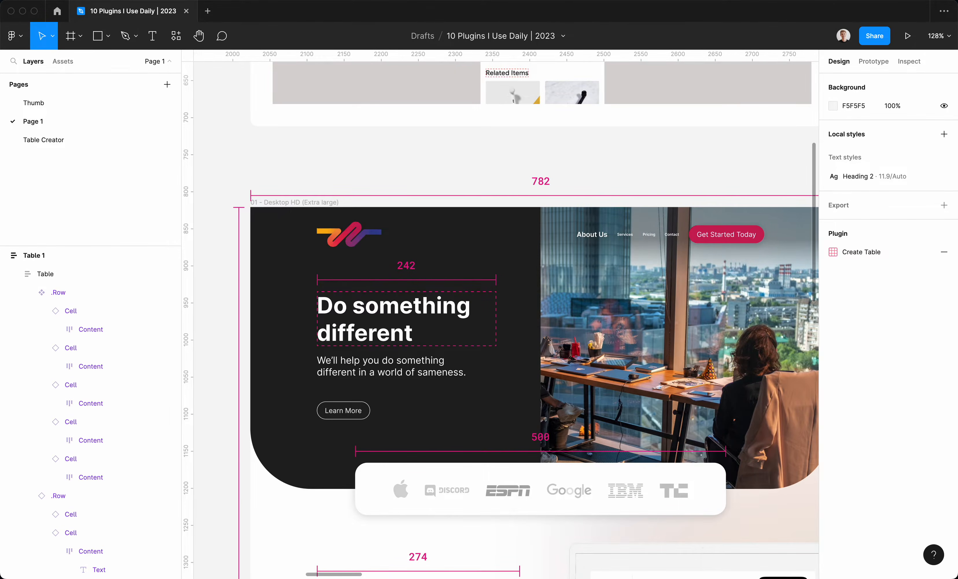
scroll(449, 384, "down", 3)
scroll(505, 318, "down", 3)
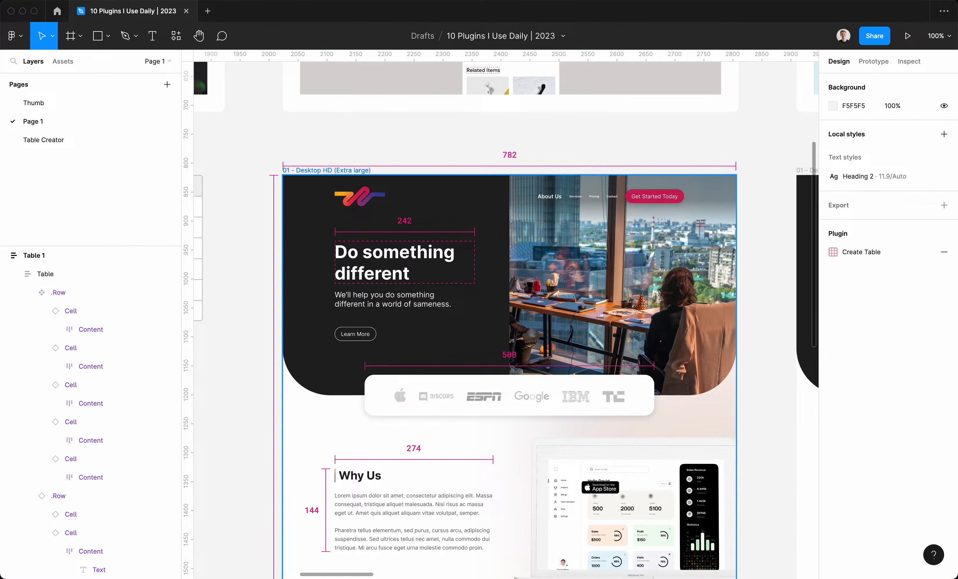
left_click(308, 170)
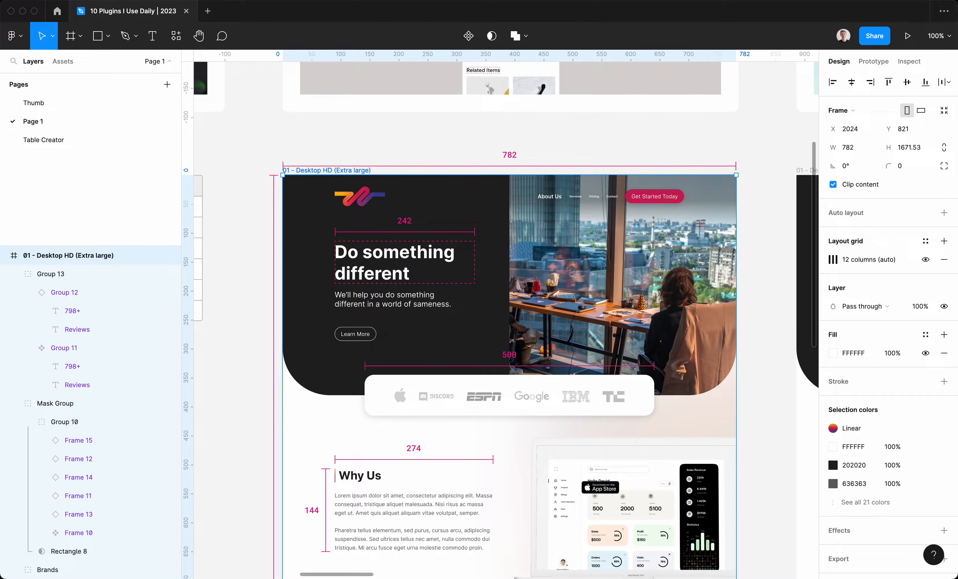
scroll(500, 312, "down", 5)
scroll(500, 313, "left", 2)
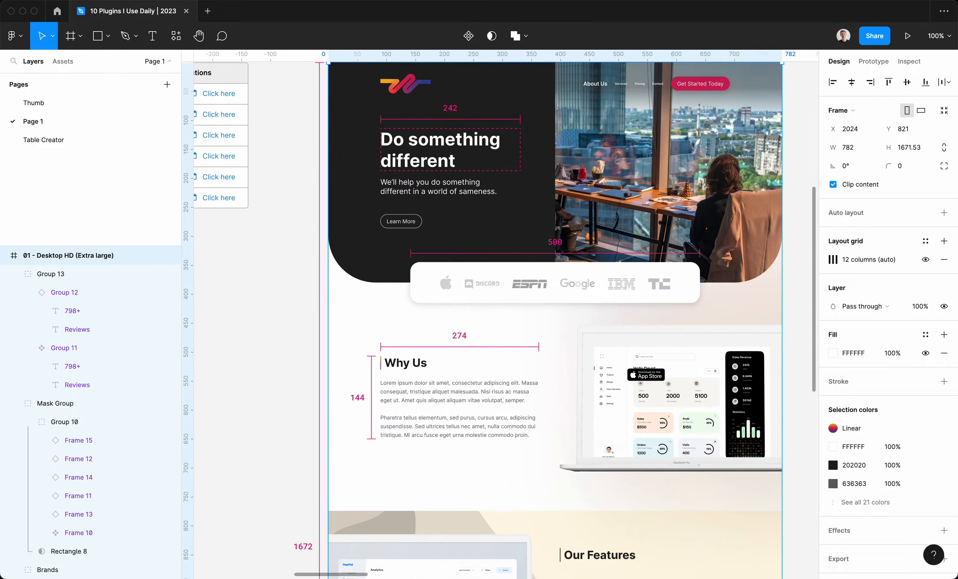
Run Redlines on the selected 01 - Desktop HD (Extra large) frame, add measuring lines along its right and bottom sides, and review them.
scroll(499, 312, "down", 4)
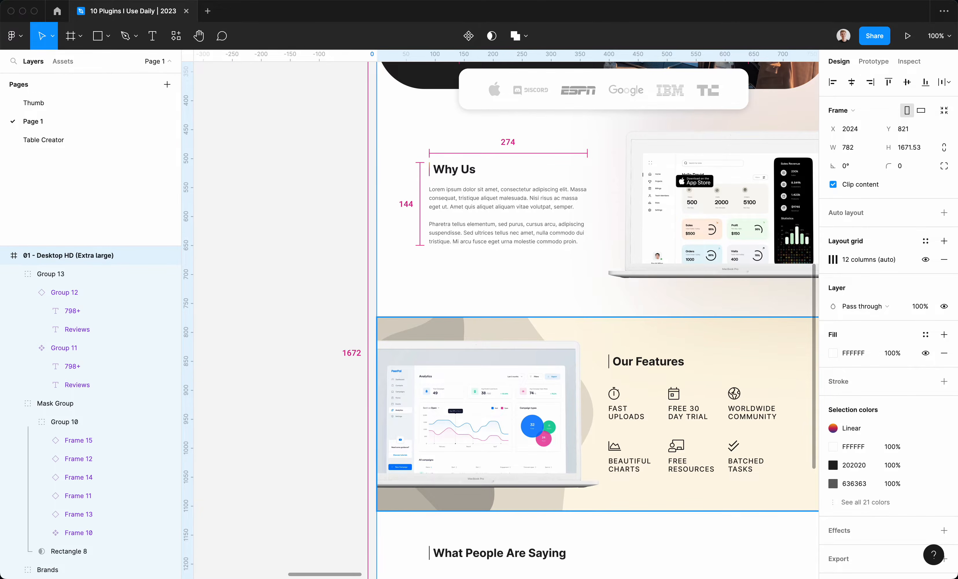
scroll(500, 313, "up", 6)
scroll(499, 313, "right", 2)
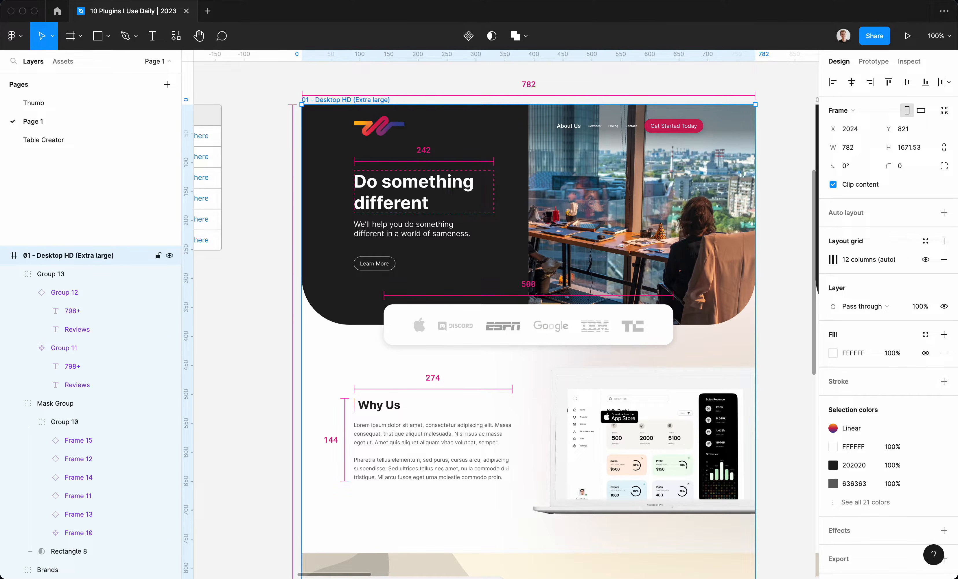
key("shift+i")
type("redl")
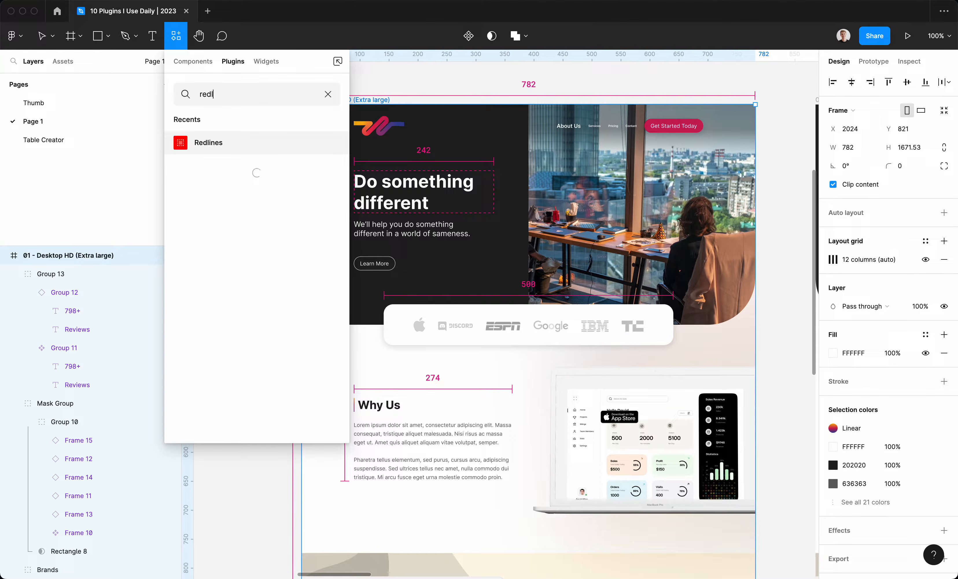
key("Return")
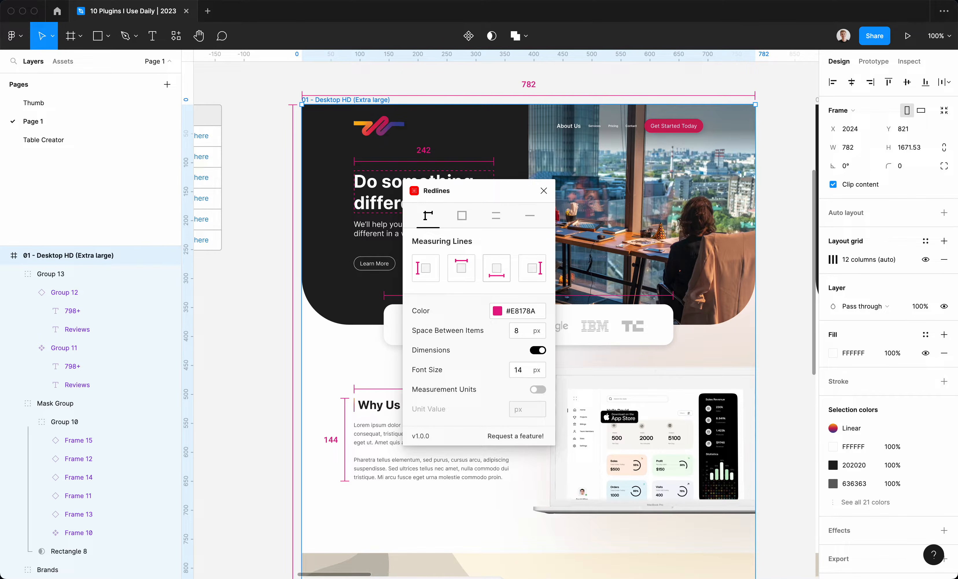
scroll(624, 429, "down", 10)
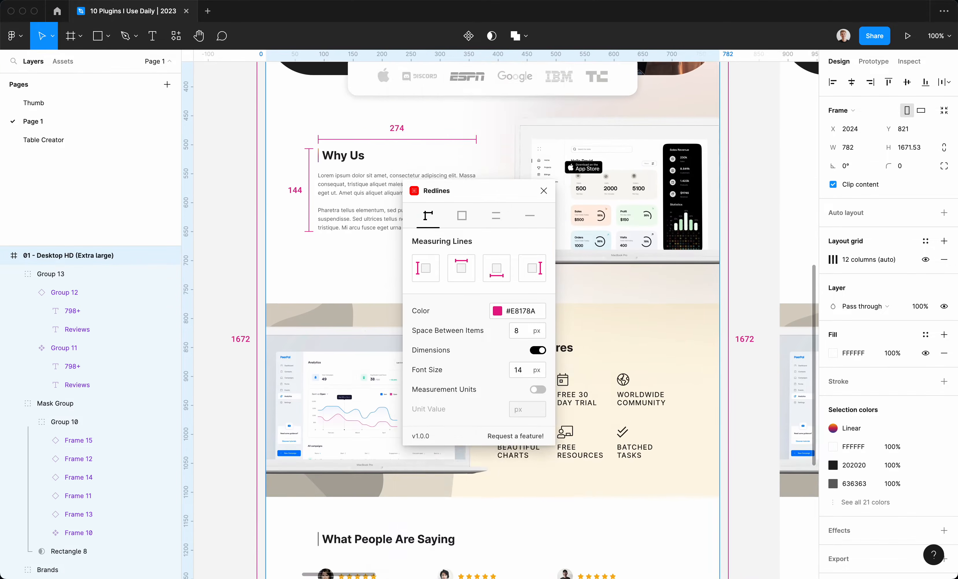
scroll(500, 312, "down", 8)
scroll(500, 313, "left", 4)
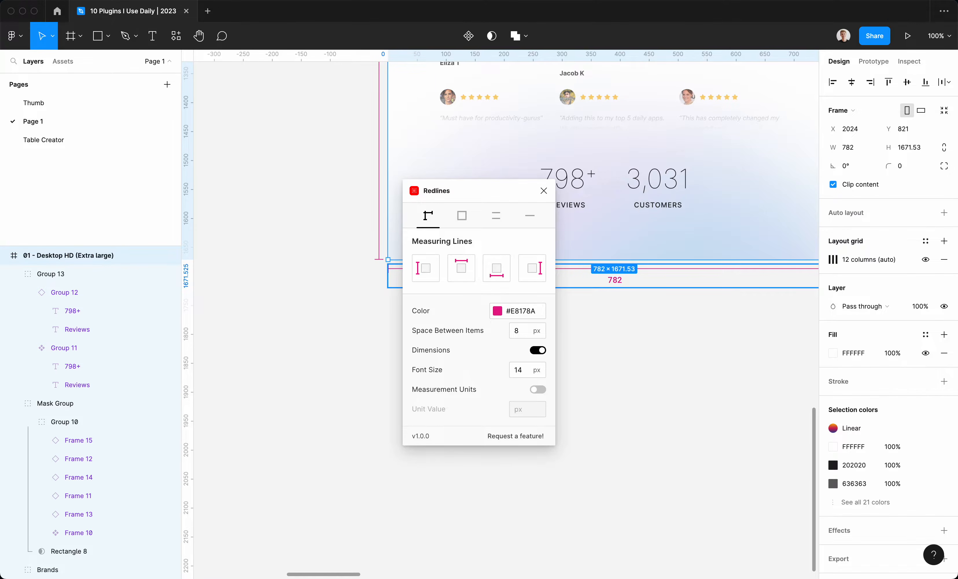
scroll(499, 312, "up", 15)
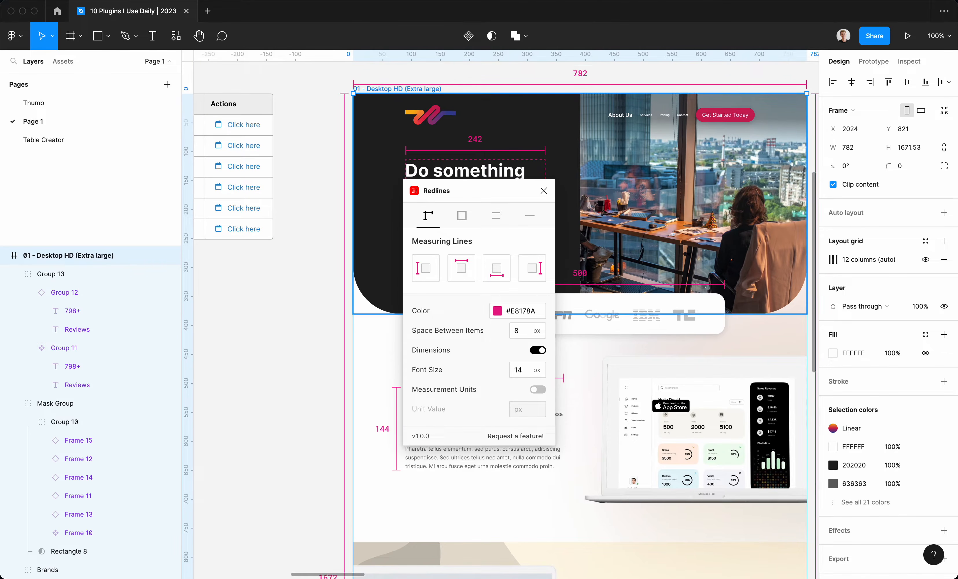
Select the hero's Learn More button and overlay it with the bordered, filled Outlines style from Redlines.
left_click(462, 215)
scroll(625, 312, "right", 3)
scroll(624, 313, "up", 1)
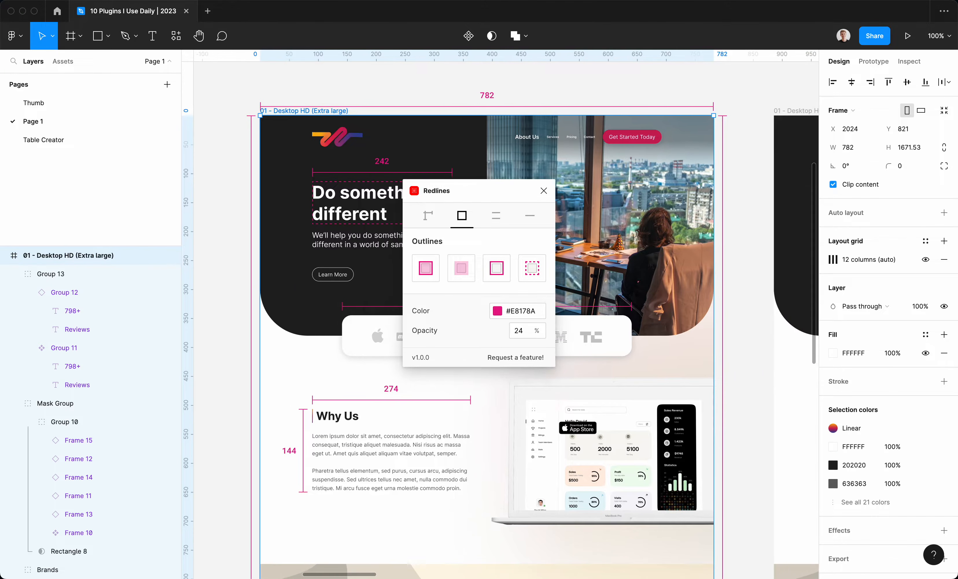
scroll(484, 336, "down", 1)
scroll(484, 336, "right", 1)
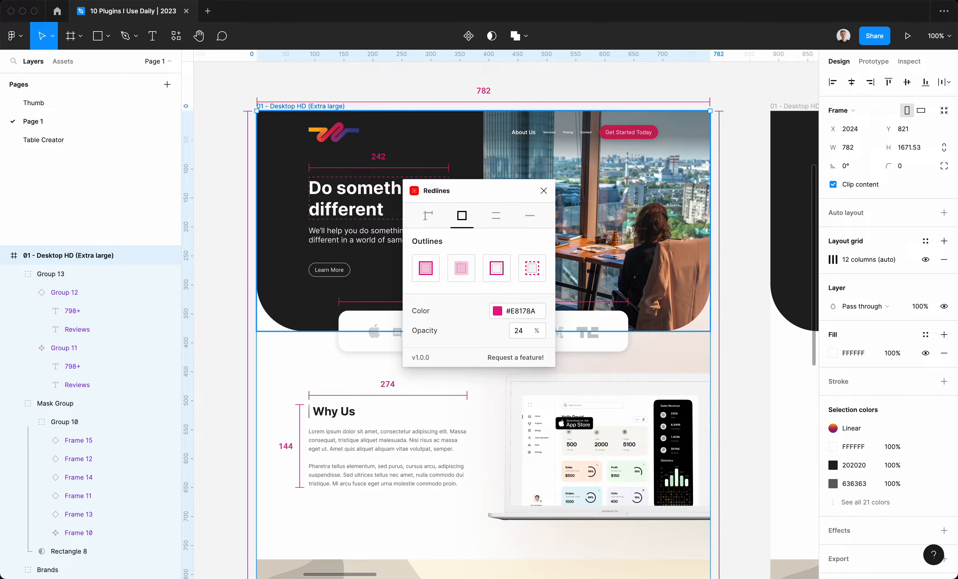
scroll(322, 237, "up", 3)
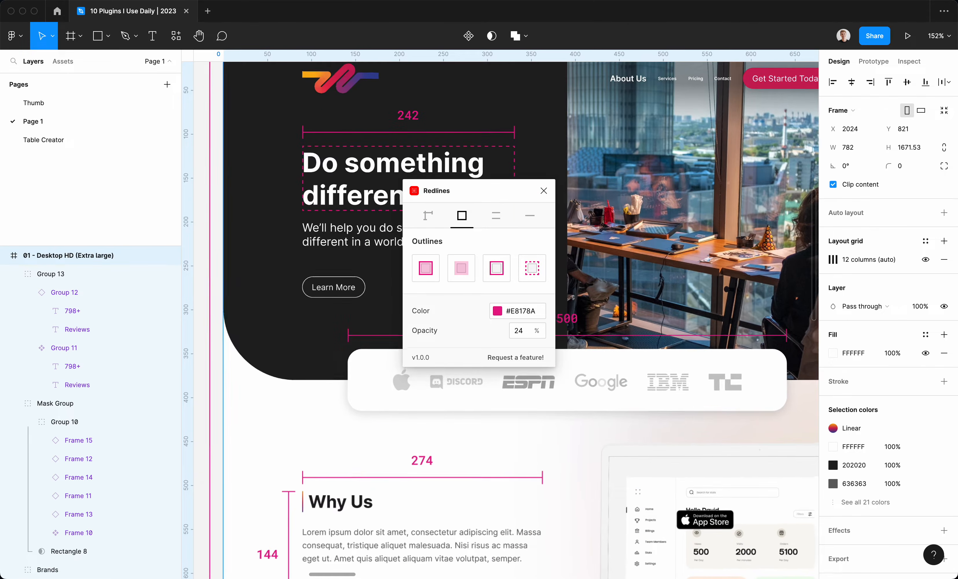
double_click(333, 287)
double_click(334, 288)
left_click(333, 294)
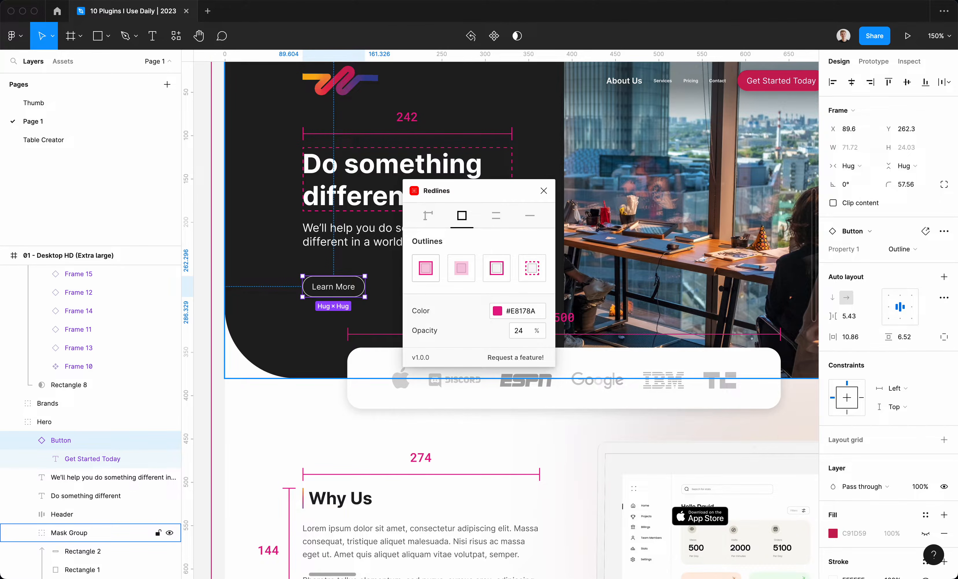
left_click(425, 268)
scroll(338, 288, "up", 8)
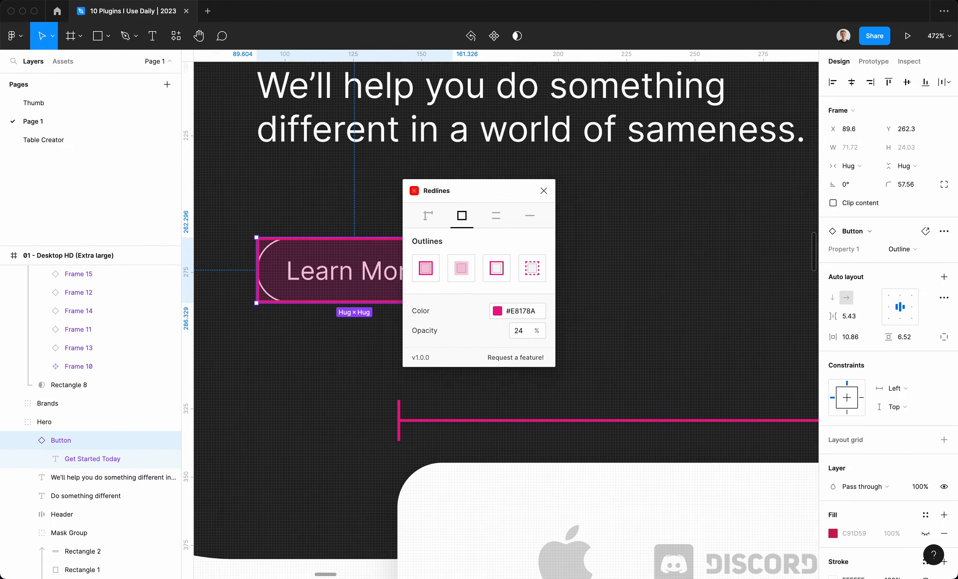
scroll(338, 288, "left", 1)
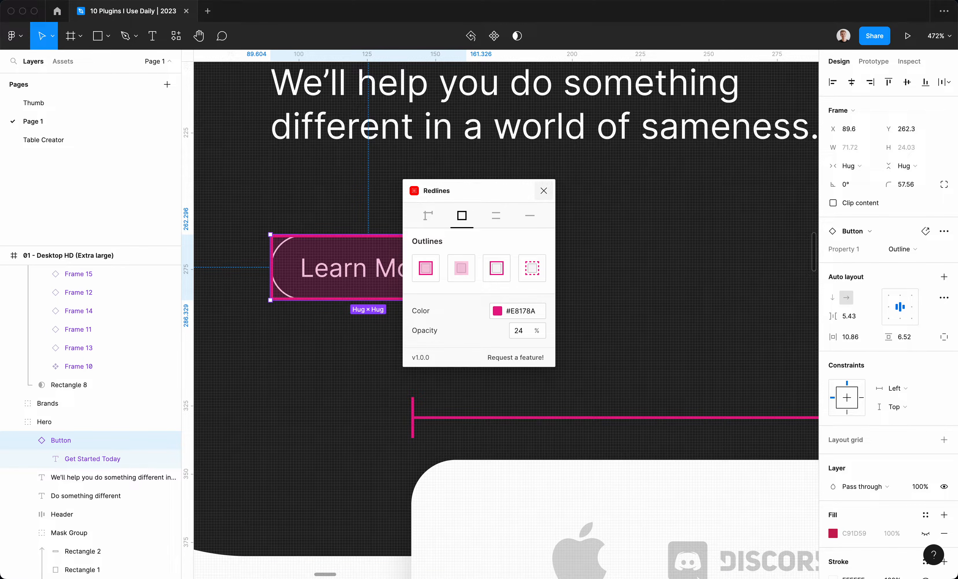
Add Redlines measuring lines for the Learn More button's height on its left and width above it, and close the plugin.
left_click(427, 216)
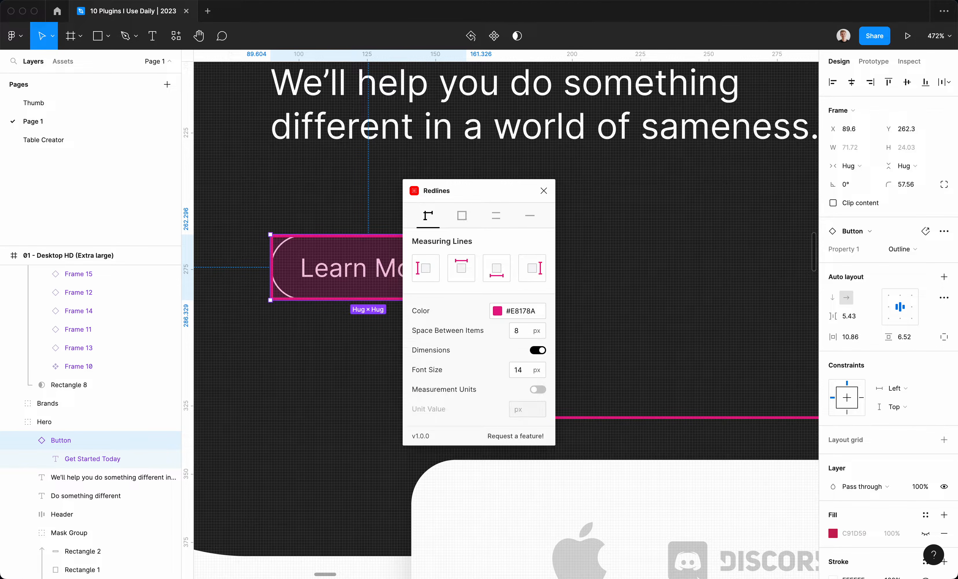
left_click(425, 268)
left_click(461, 268)
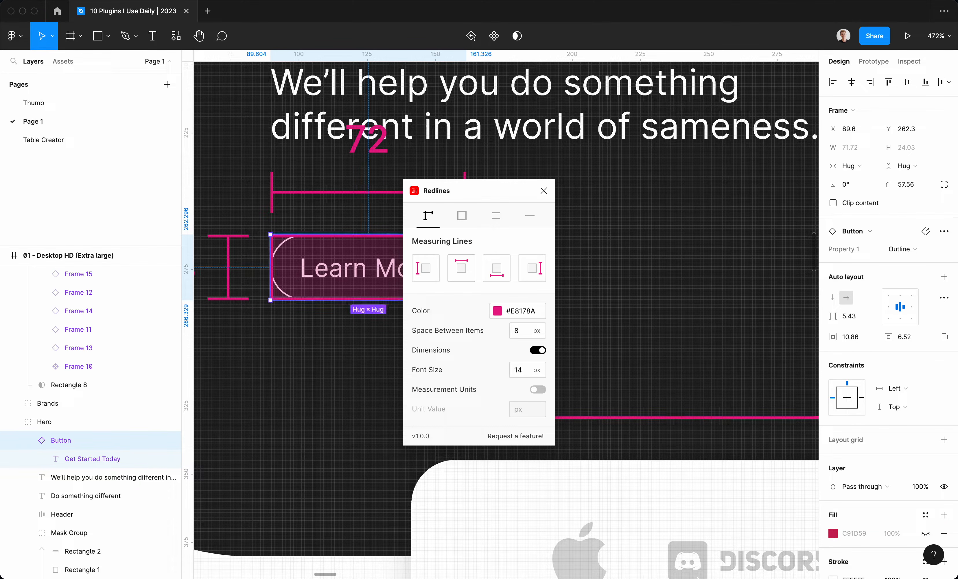
scroll(345, 282, "down", 5)
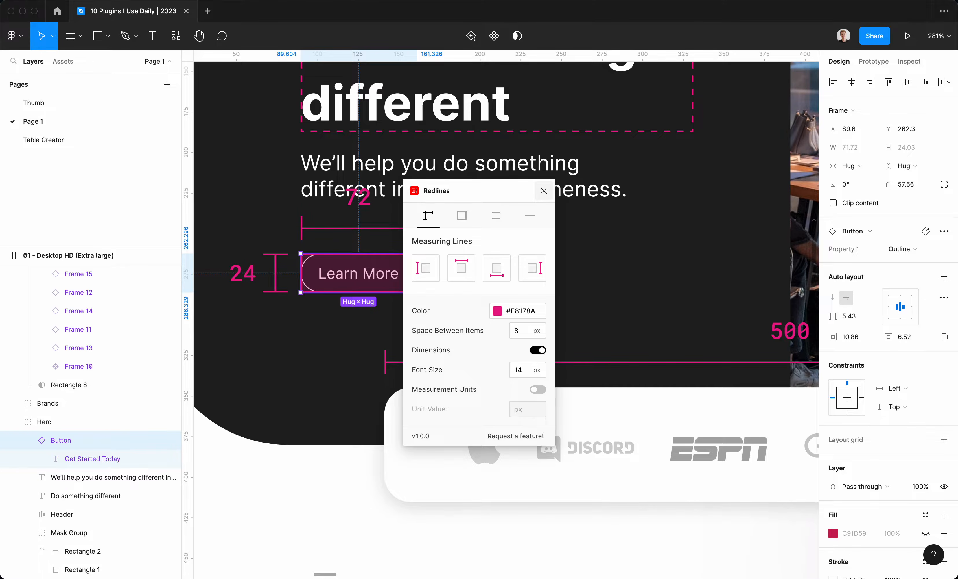
left_click(543, 191)
scroll(398, 304, "down", 5)
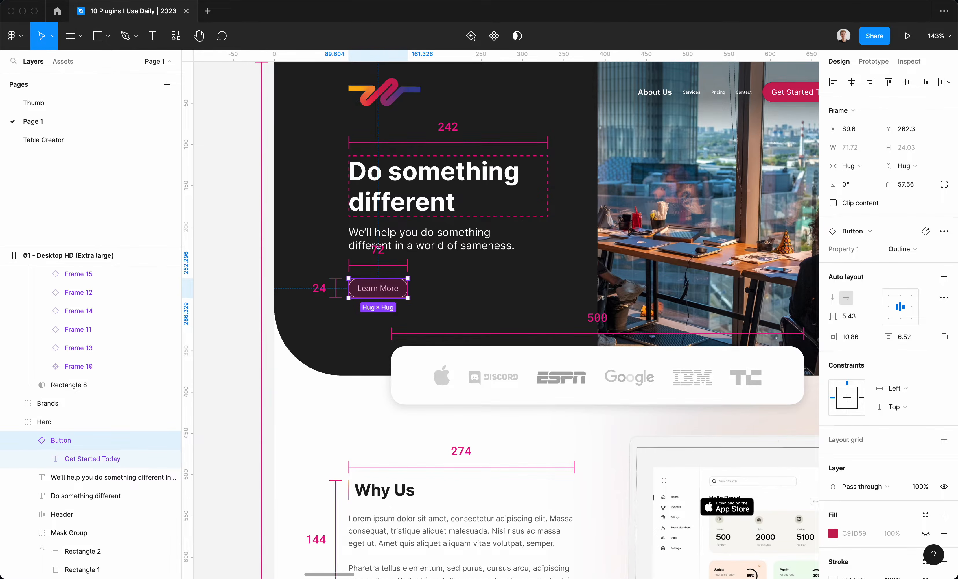
Examine the redlines around the annotated desktop page, selecting its left measuring line and the Why Us text block, and clear the selection.
left_click(242, 341)
scroll(239, 340, "down", 5)
scroll(239, 341, "down", 1)
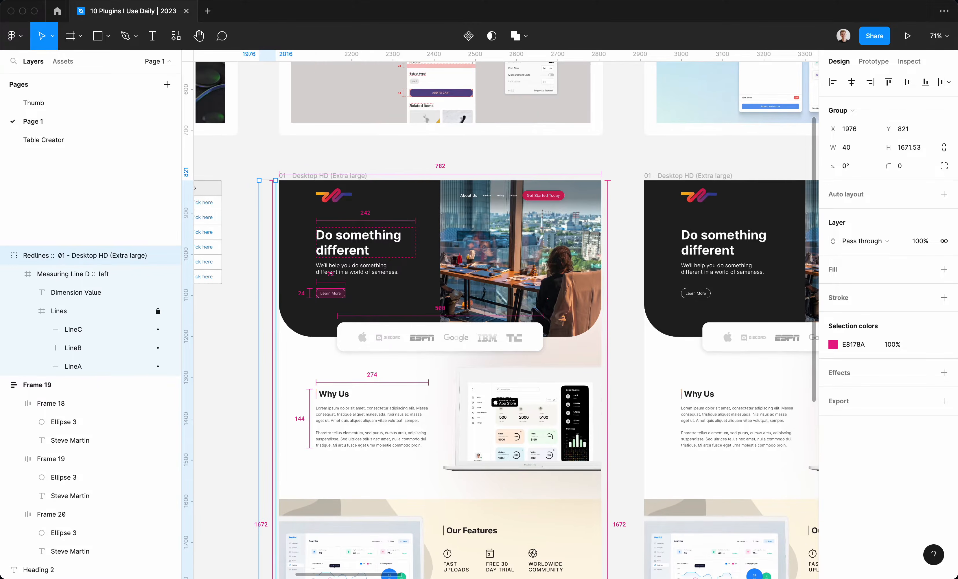
key("Escape")
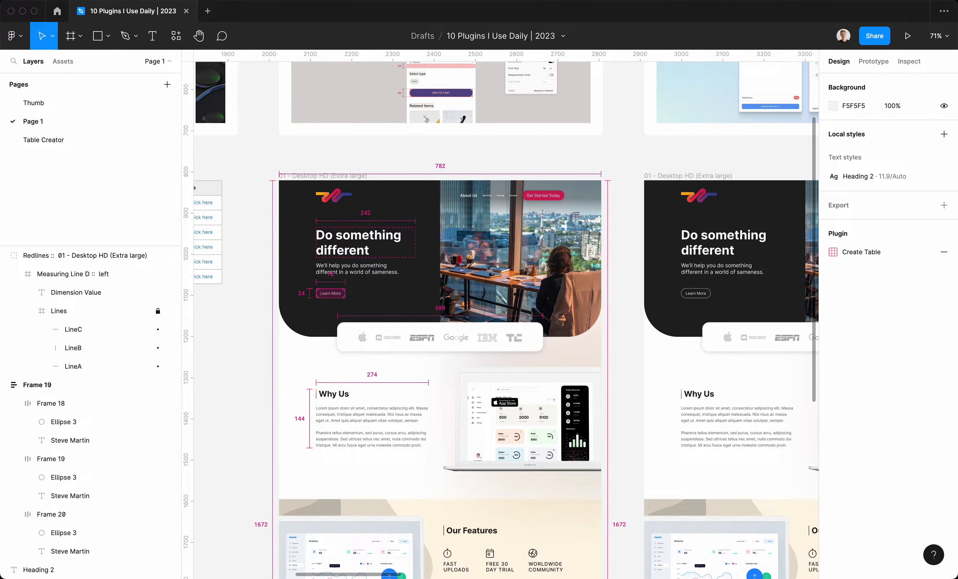
scroll(469, 394, "down", 2)
scroll(364, 357, "up", 3)
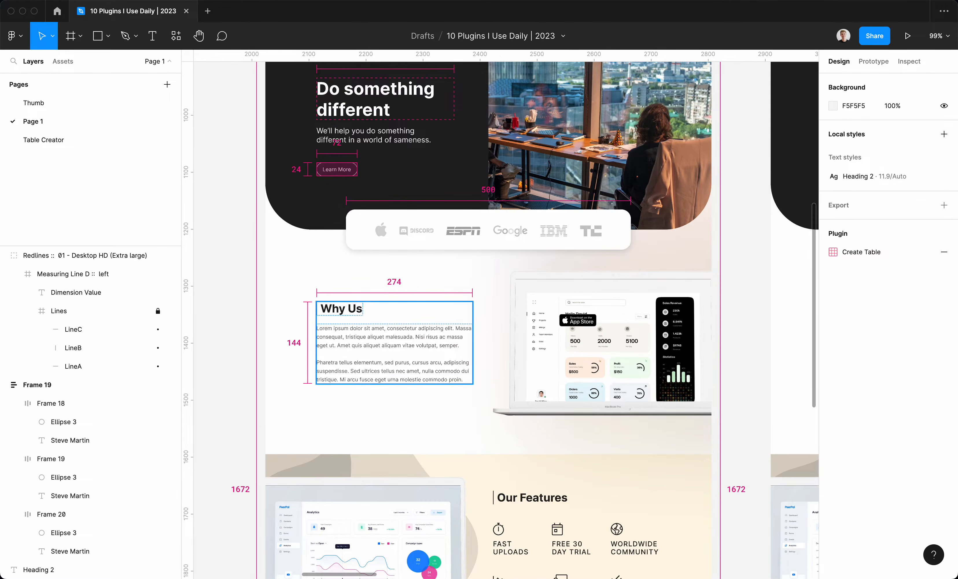
left_click(364, 358)
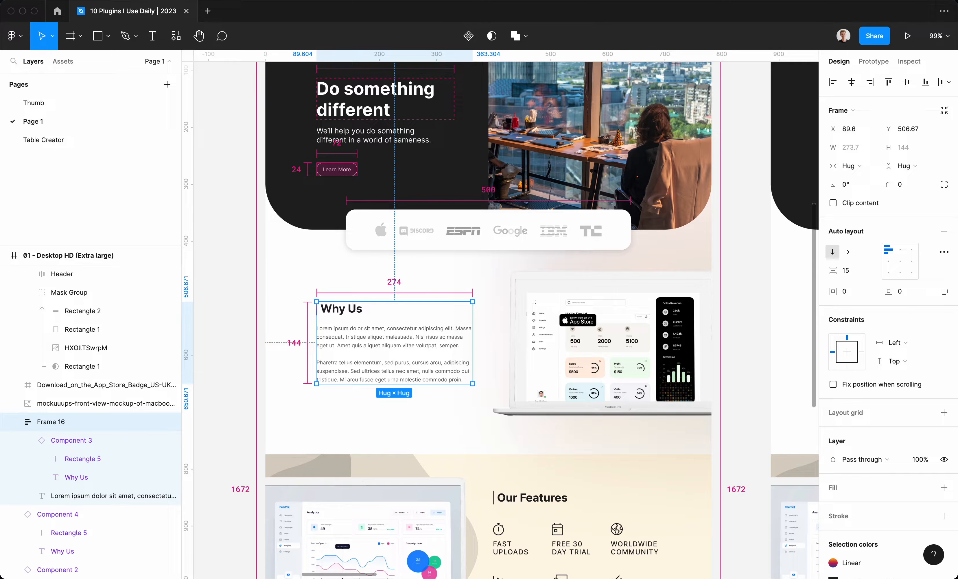
left_click(255, 358)
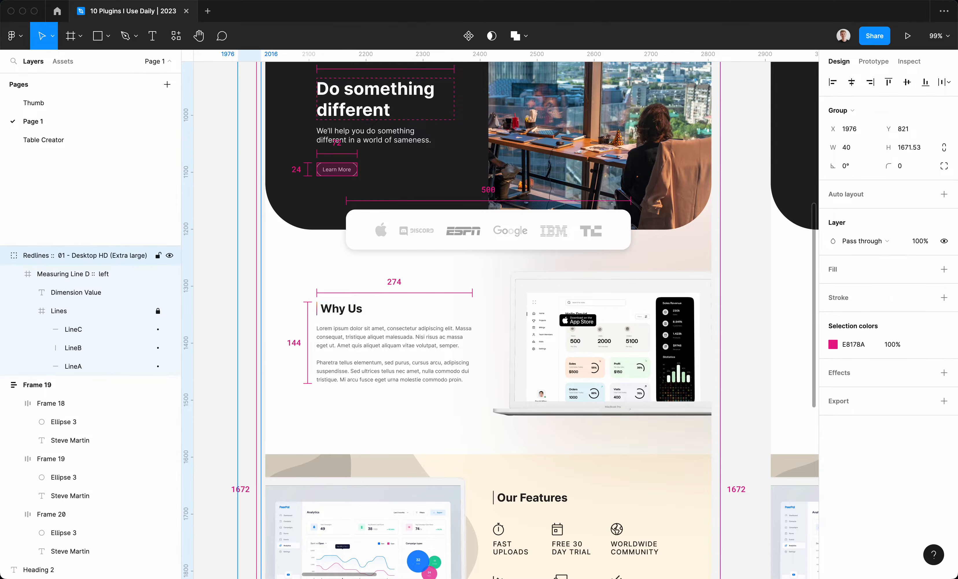
left_click(221, 357)
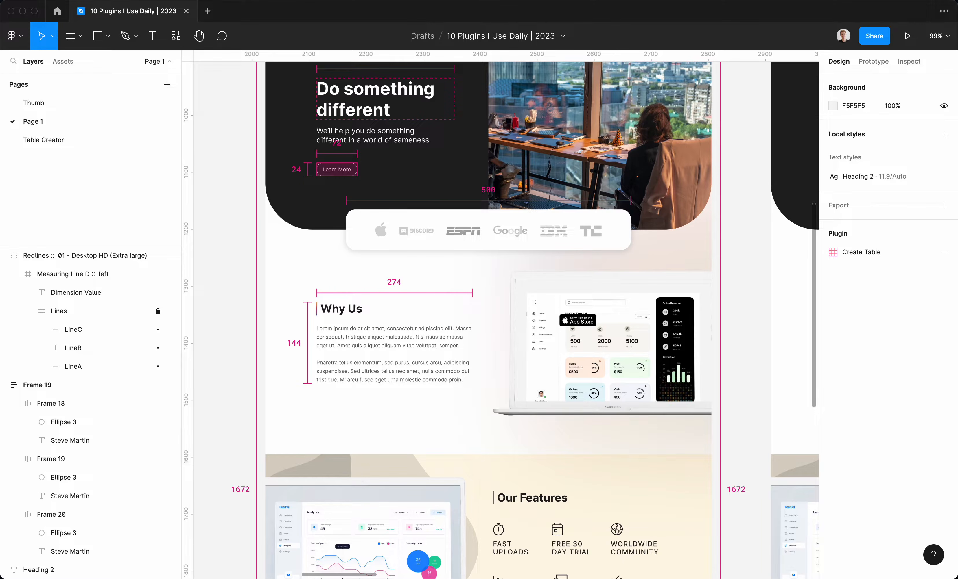
Select the redlines layer group Group 14, unlock and relock it, and clear the selection.
scroll(499, 312, "up", 5)
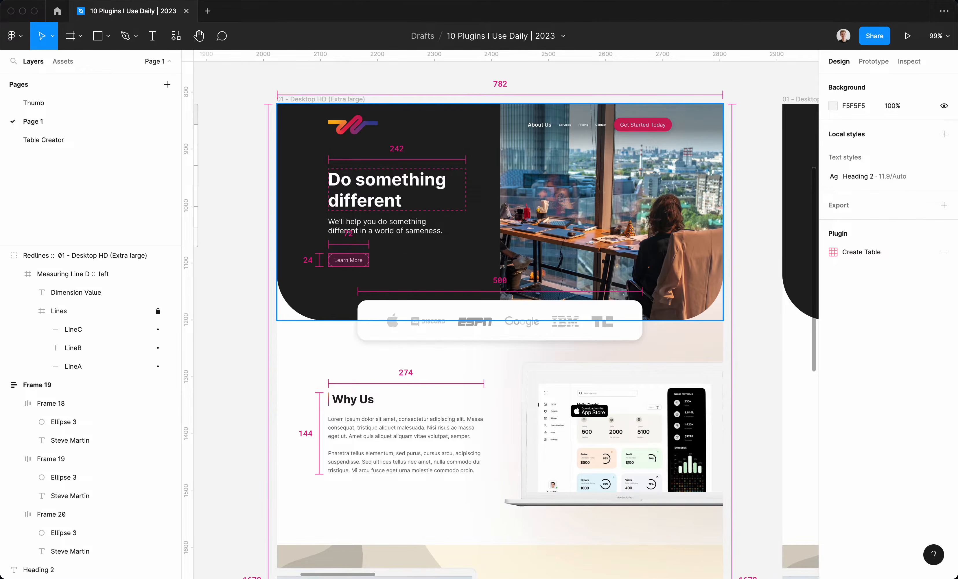
left_click(320, 99)
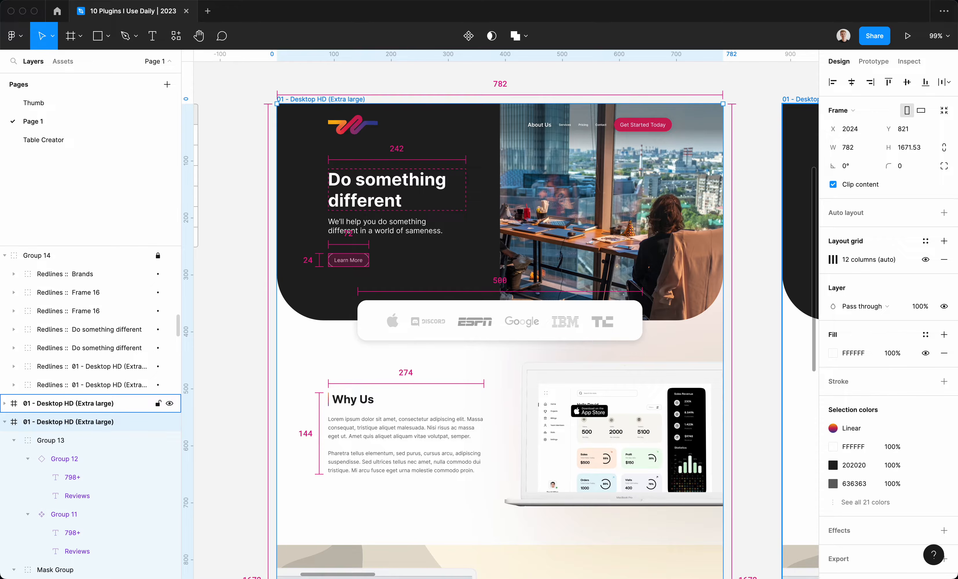
scroll(98, 394, "up", 3)
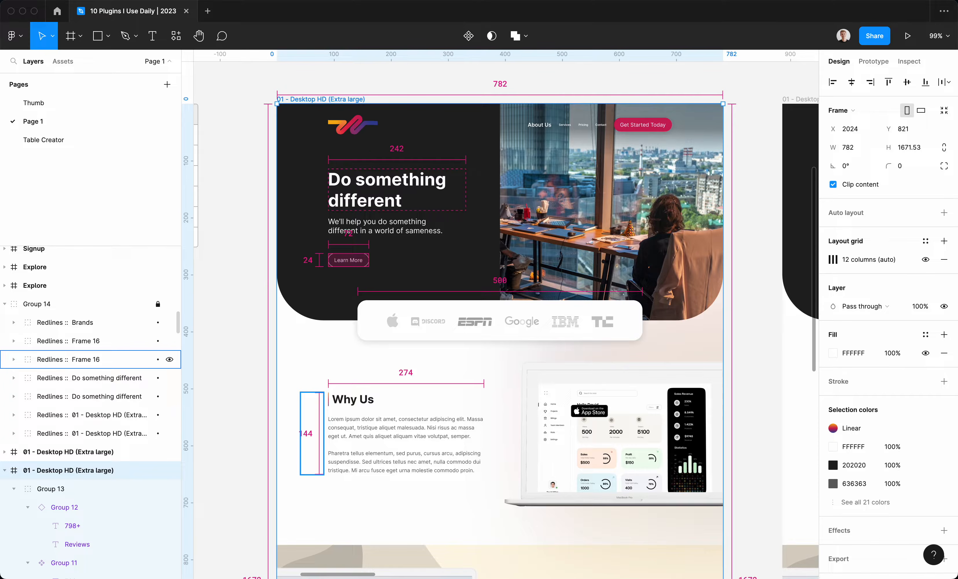
left_click(37, 304)
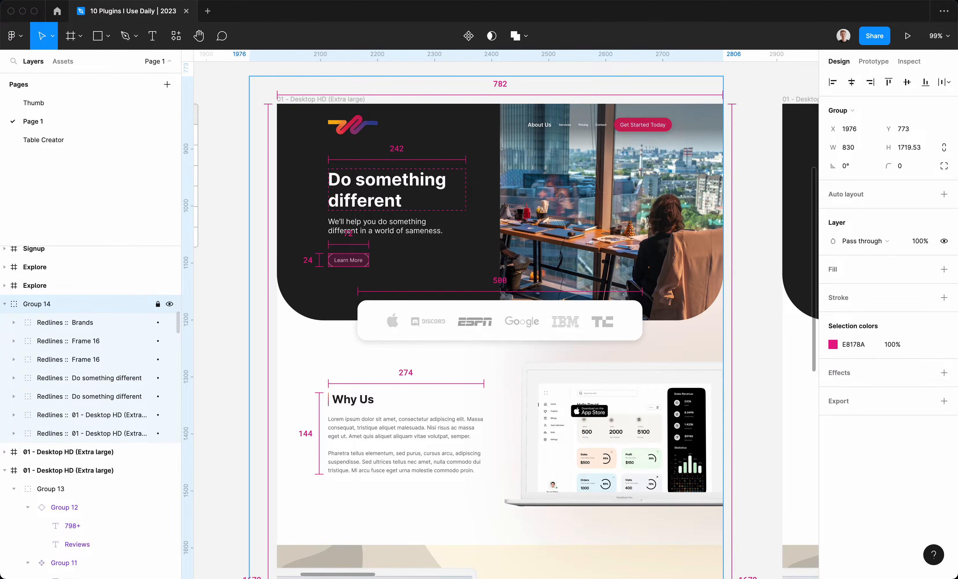
left_click(157, 304)
left_click(158, 304)
scroll(499, 313, "up", 10)
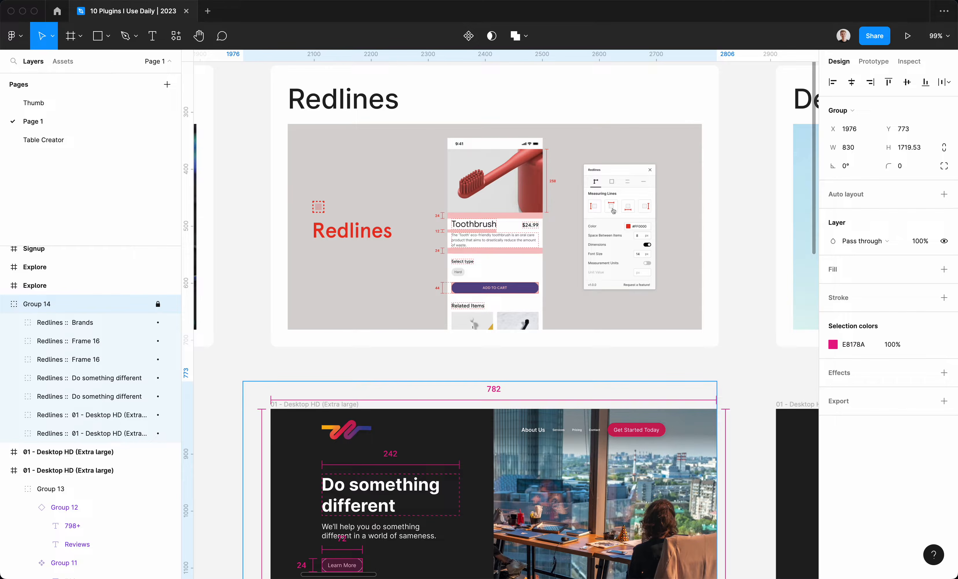
key("Escape")
Go to the Design Lint section, select its 01 - Desktop HD (Extra large) frame, and run Design Lint to list errors by category.
scroll(504, 312, "right", 10)
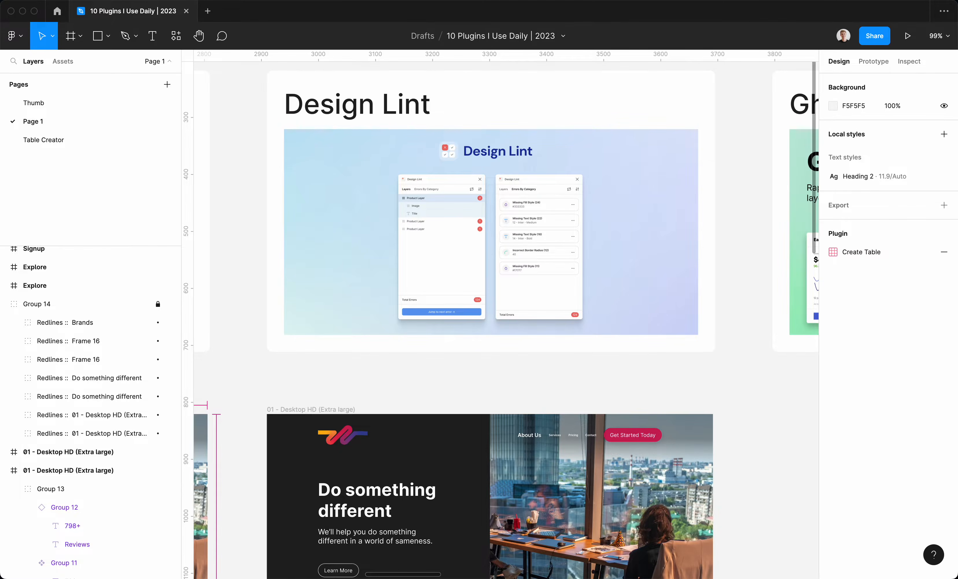
scroll(492, 312, "down", 5)
left_click(69, 452)
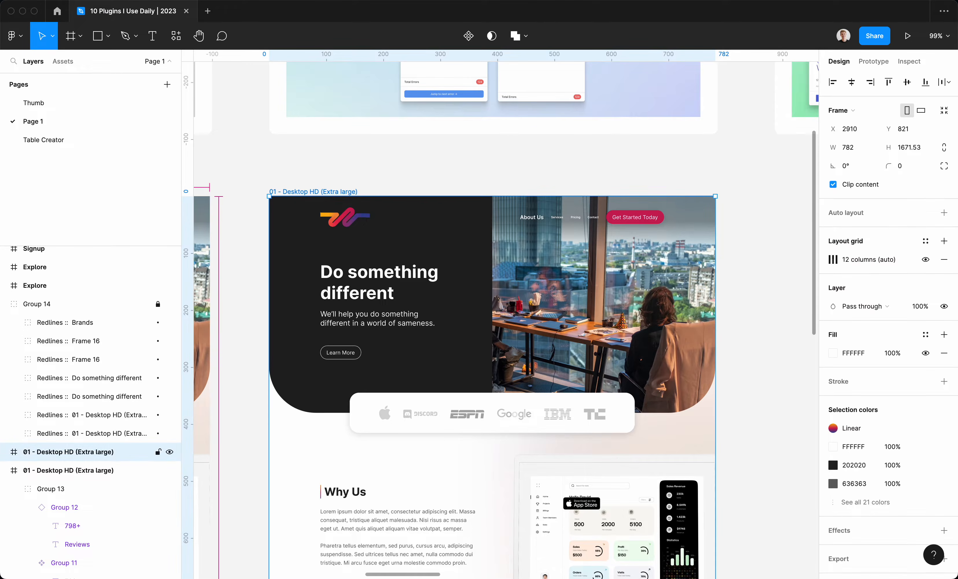
scroll(296, 197, "down", 2)
key("shift+i")
type("design lint")
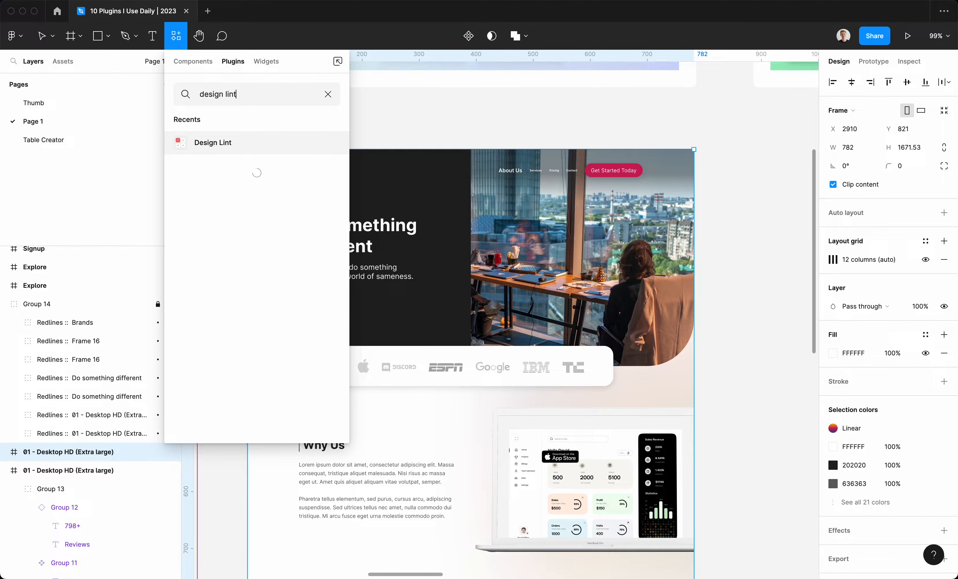
left_click(328, 143)
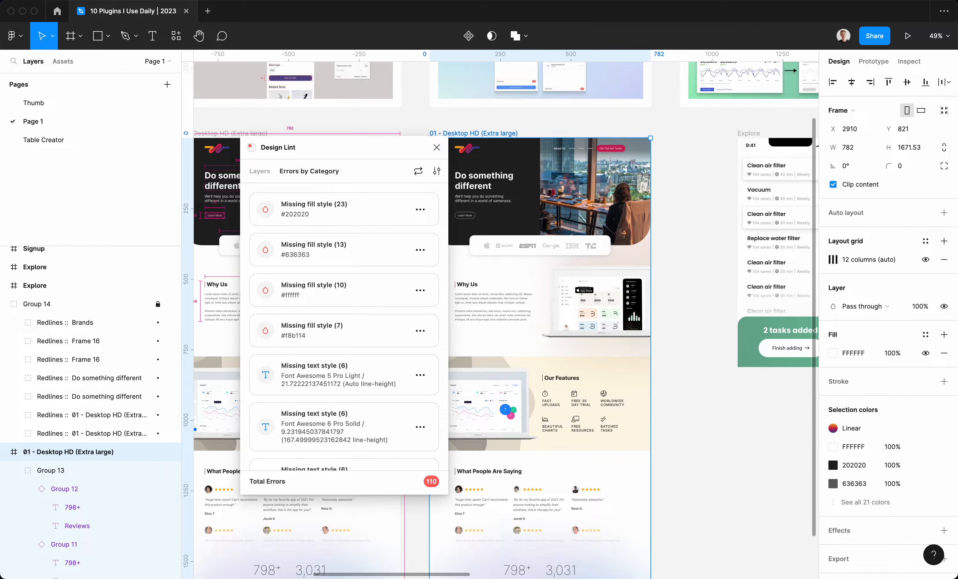
Select all layers with the missing #202020 fill style in Design Lint and apply the Gray 1 style from Personal Colors.
left_click(420, 209)
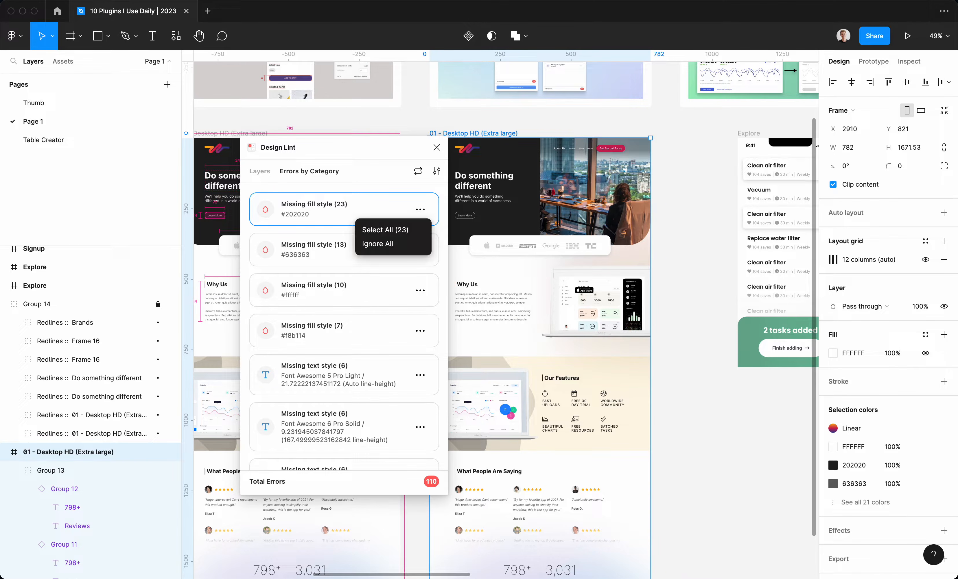
left_click(402, 230)
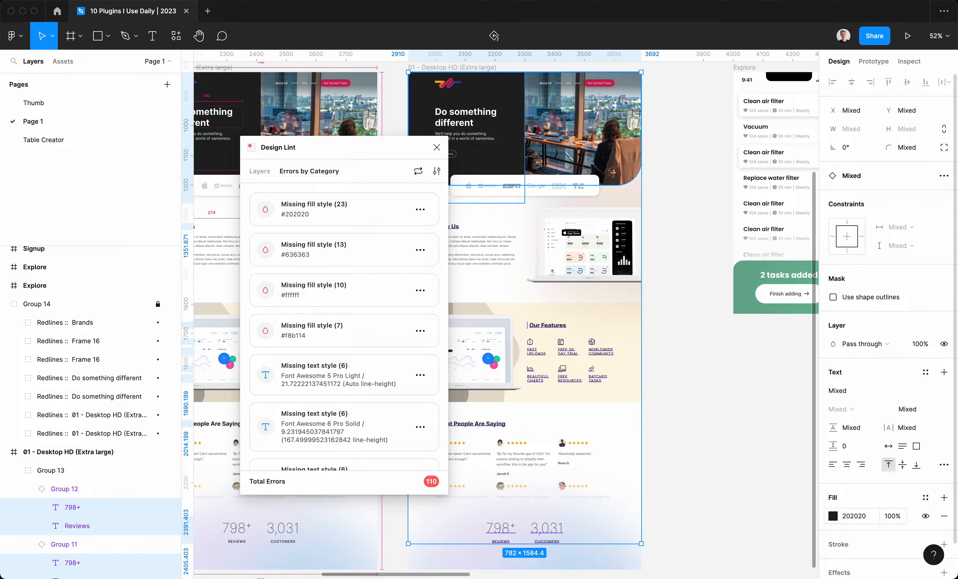
scroll(546, 313, "down", 5)
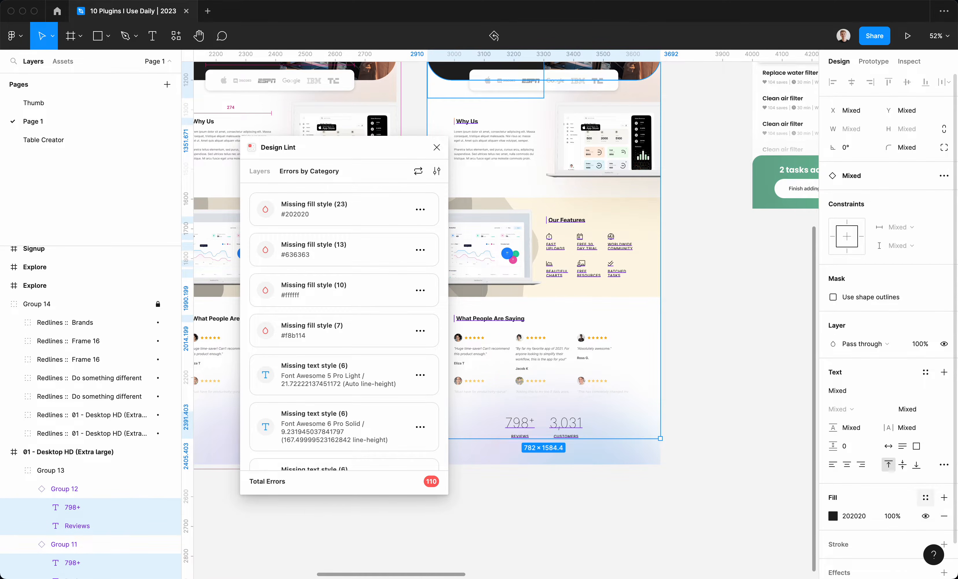
left_click(925, 498)
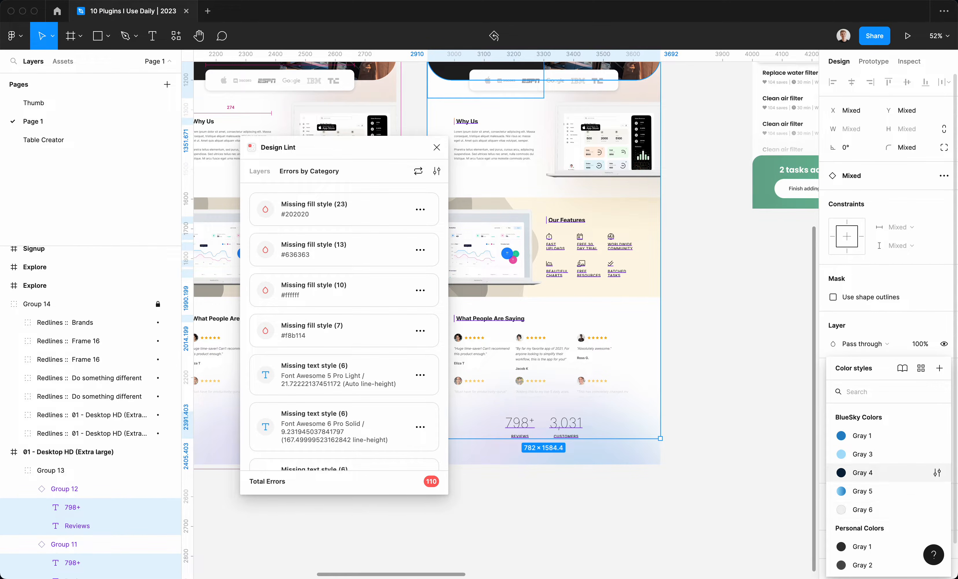
left_click(862, 547)
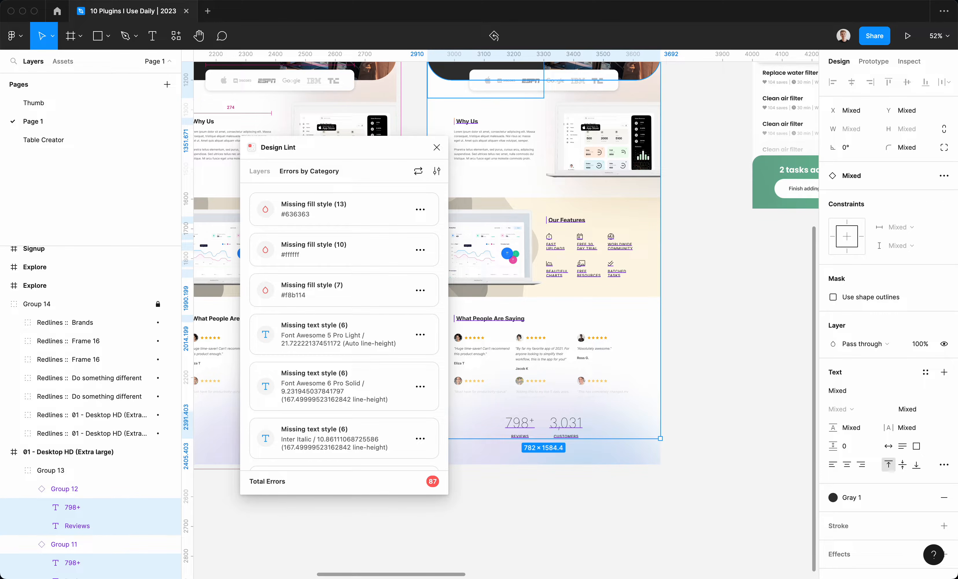
scroll(542, 293, "up", 3)
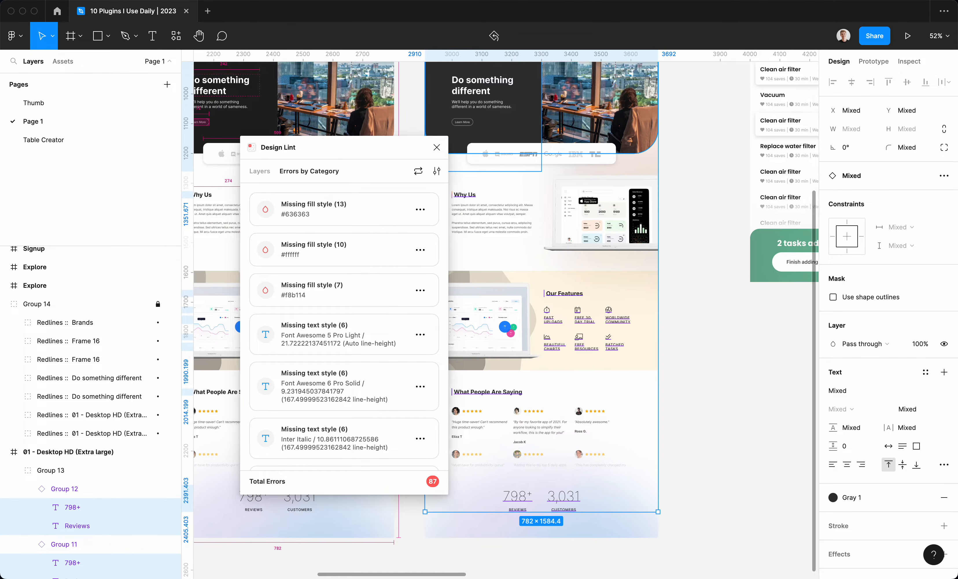
scroll(543, 293, "up", 2)
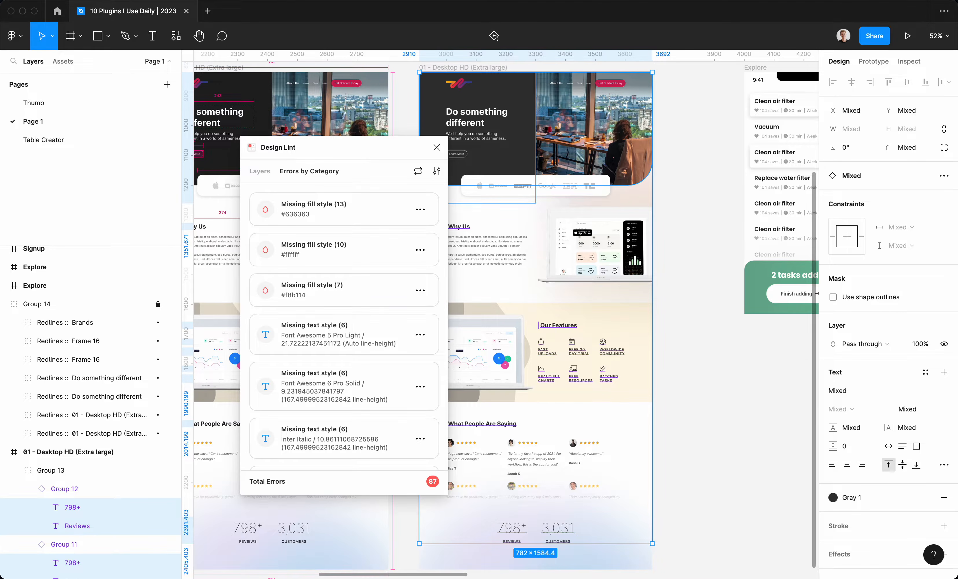
Ignore all missing text style errors for Font Awesome 6 Pro Solid in the Design Lint list.
scroll(398, 344, "down", 3)
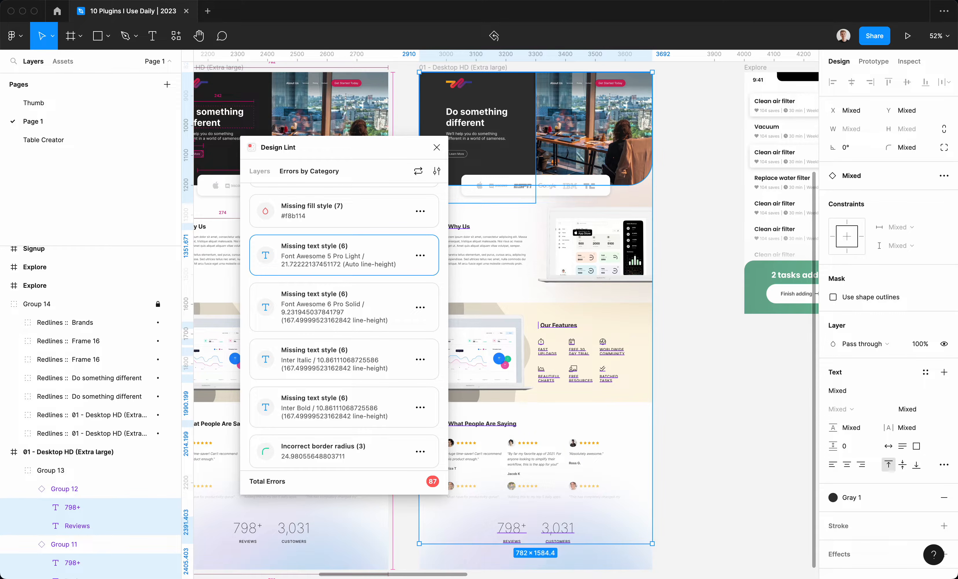
scroll(365, 267, "down", 2)
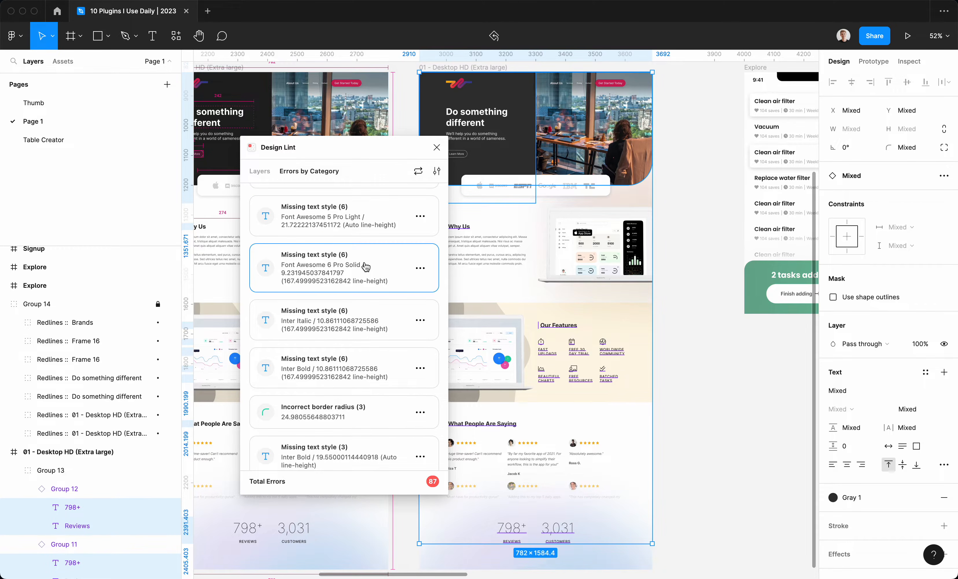
scroll(366, 266, "up", 1)
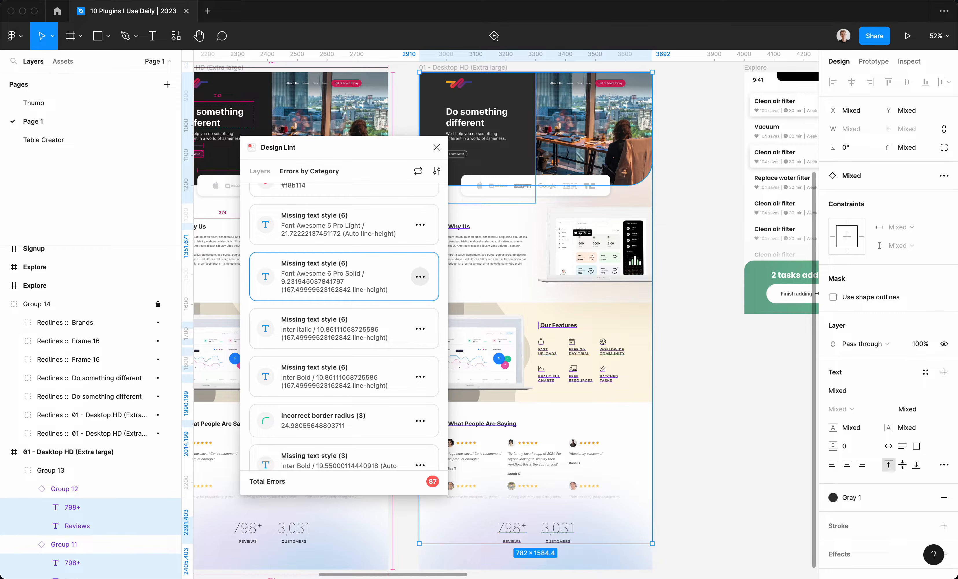
left_click(419, 276)
left_click(413, 305)
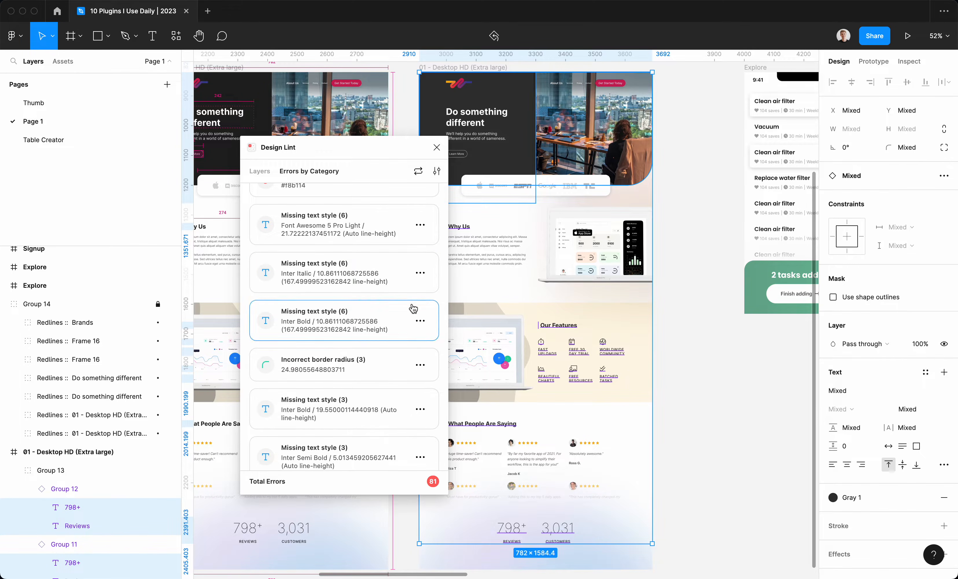
Examine the remaining text, fill, effects, stroke and border radius errors, close Design Lint, and clear the selection.
scroll(413, 309, "down", 5)
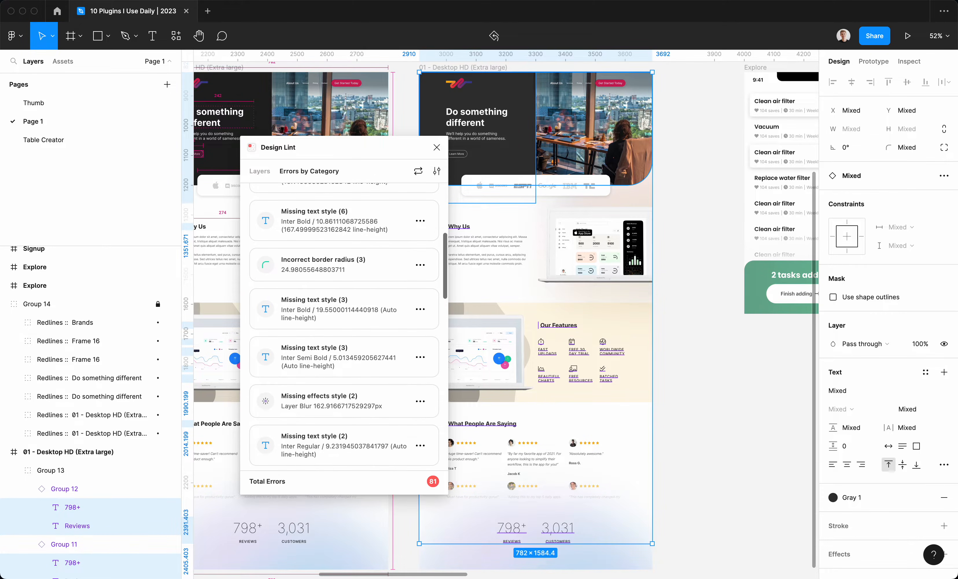
scroll(405, 391, "down", 6)
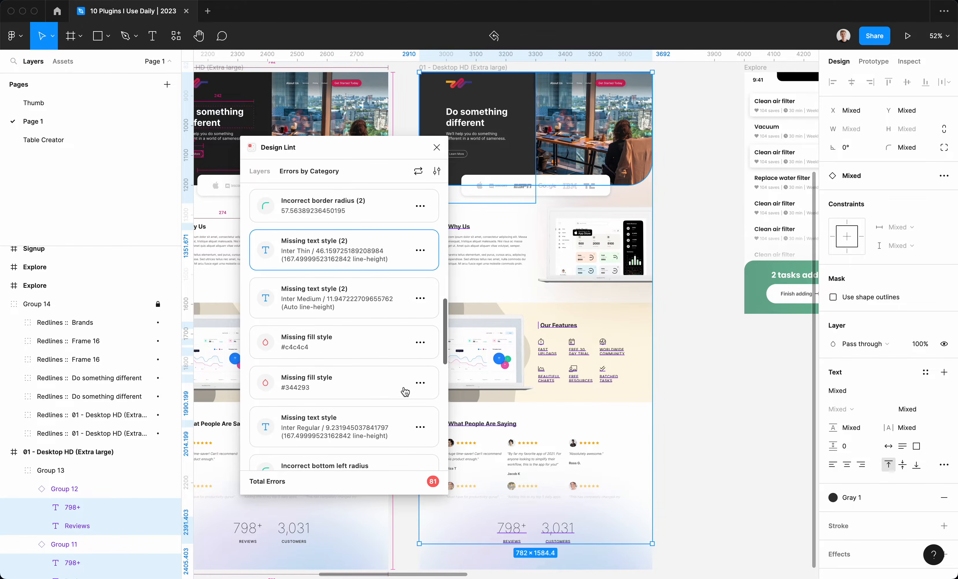
scroll(405, 391, "down", 2)
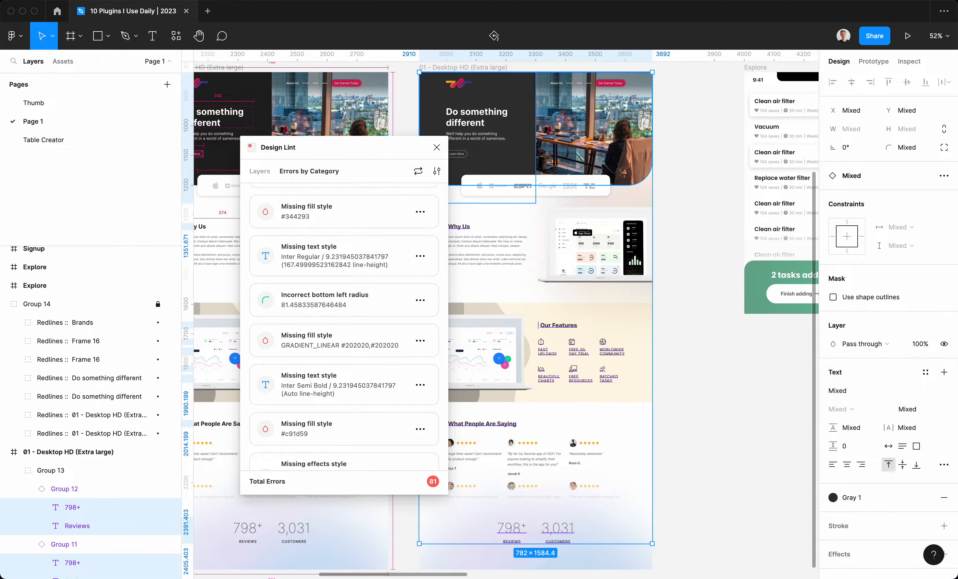
scroll(392, 333, "down", 8)
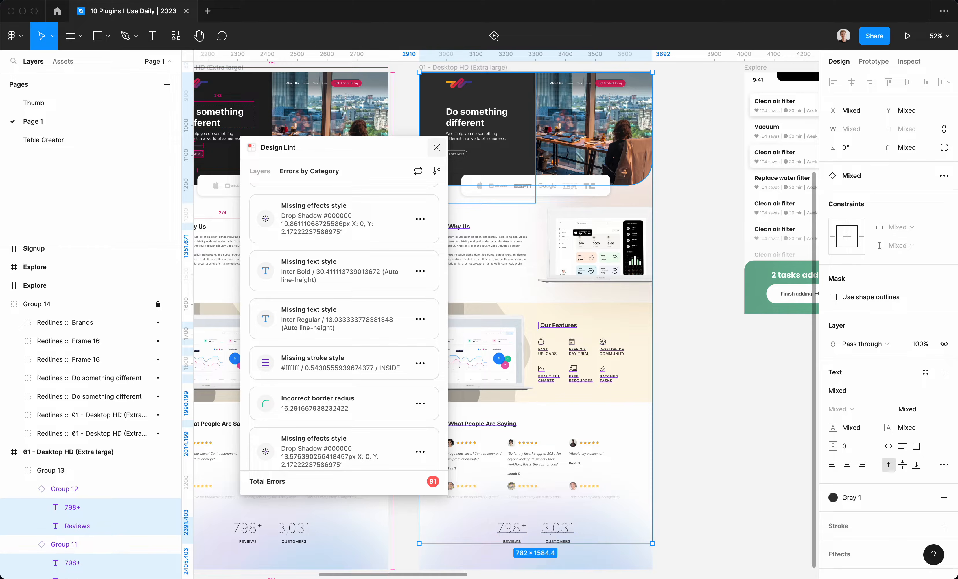
left_click(436, 147)
left_click(780, 285)
key("Escape")
Go to the Ghost section and examine its cover's mockup-to-placeholder example and the Explore phone screen below it.
scroll(504, 312, "up", 6)
scroll(504, 312, "right", 7)
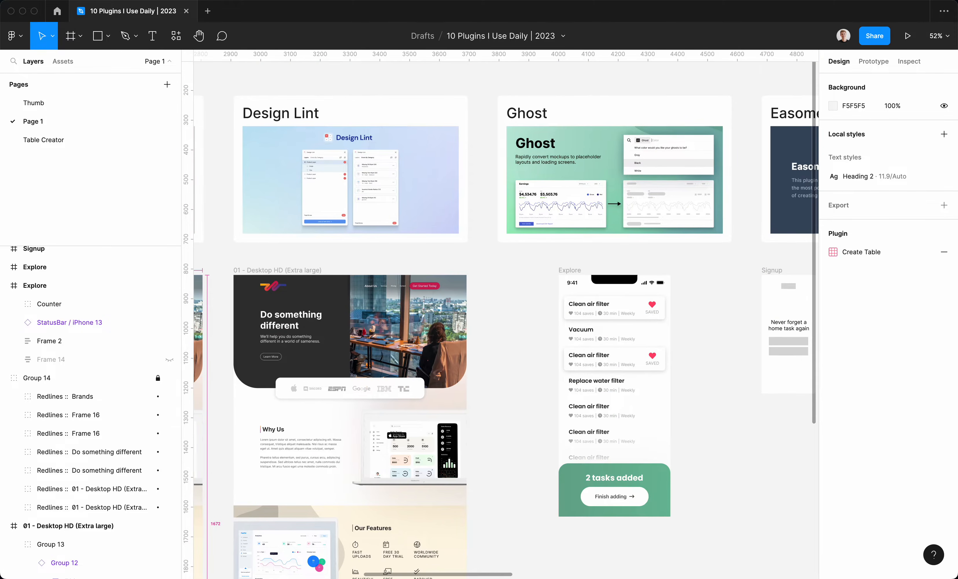
scroll(484, 246, "up", 5)
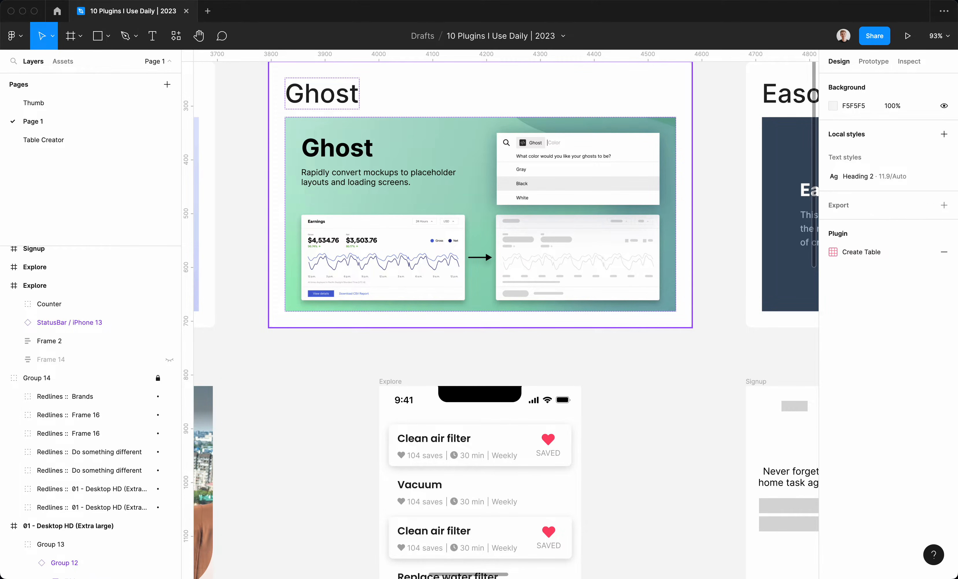
scroll(484, 251, "up", 5)
scroll(485, 251, "right", 1)
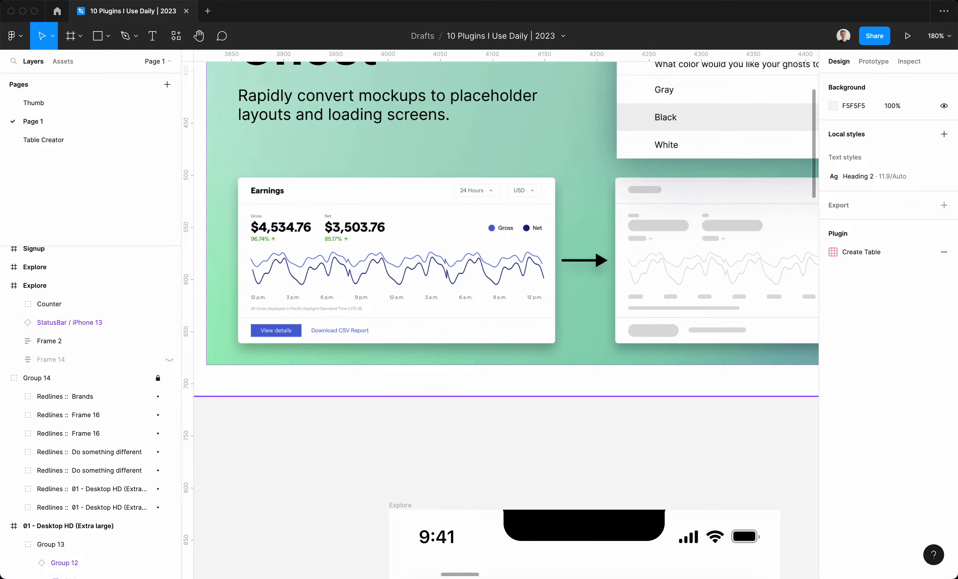
scroll(500, 315, "down", 3)
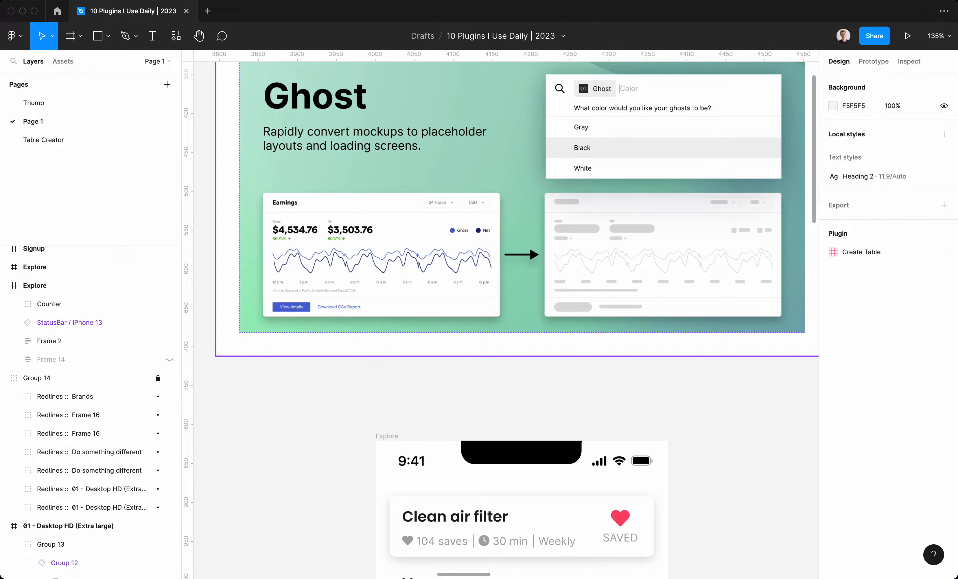
scroll(516, 209, "down", 1)
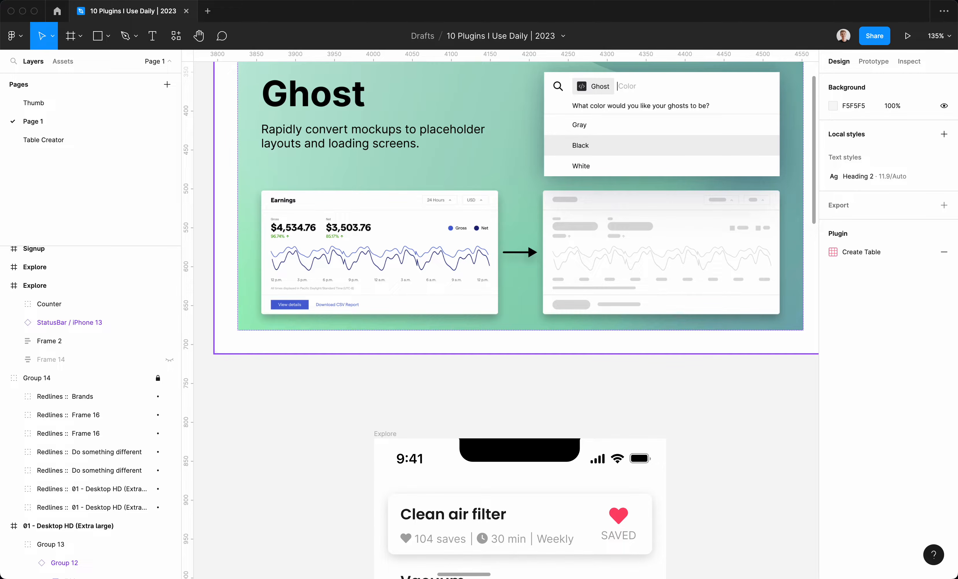
scroll(503, 313, "down", 8)
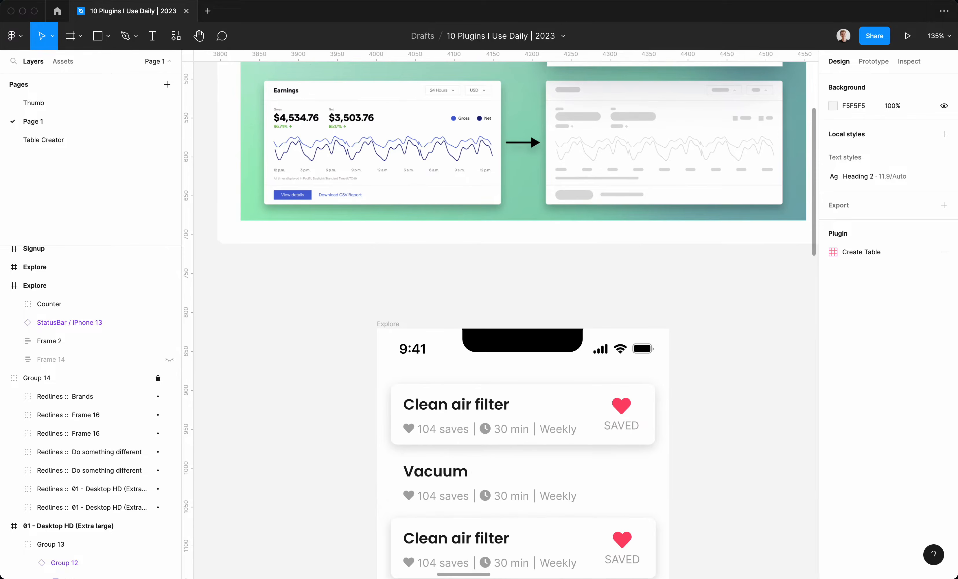
scroll(480, 312, "down", 5, "ctrl")
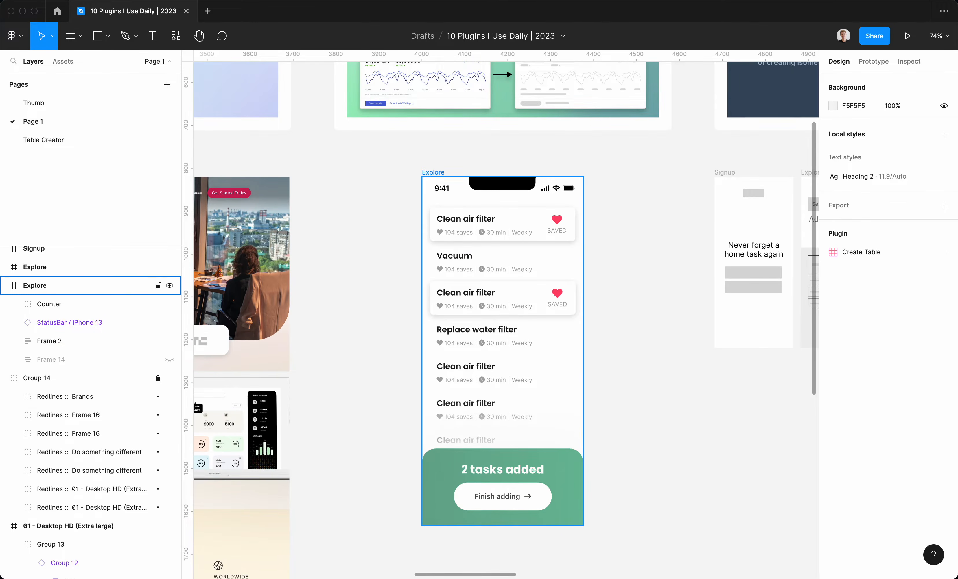
Select the Explore phone frame below the Ghost cover and run the Ghost plugin on it with a Solid color.
left_click(433, 173)
left_click(176, 36)
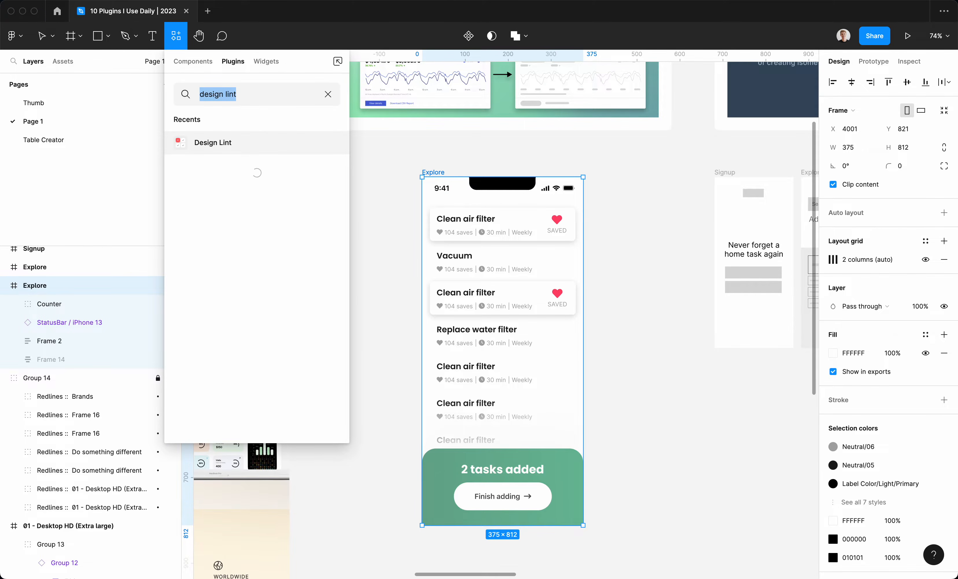
type("ghost")
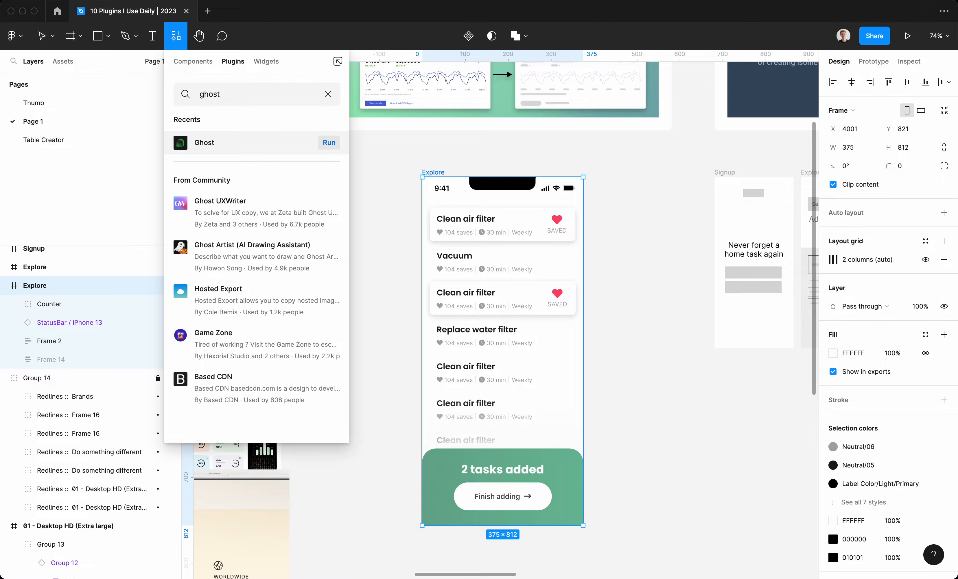
left_click(327, 145)
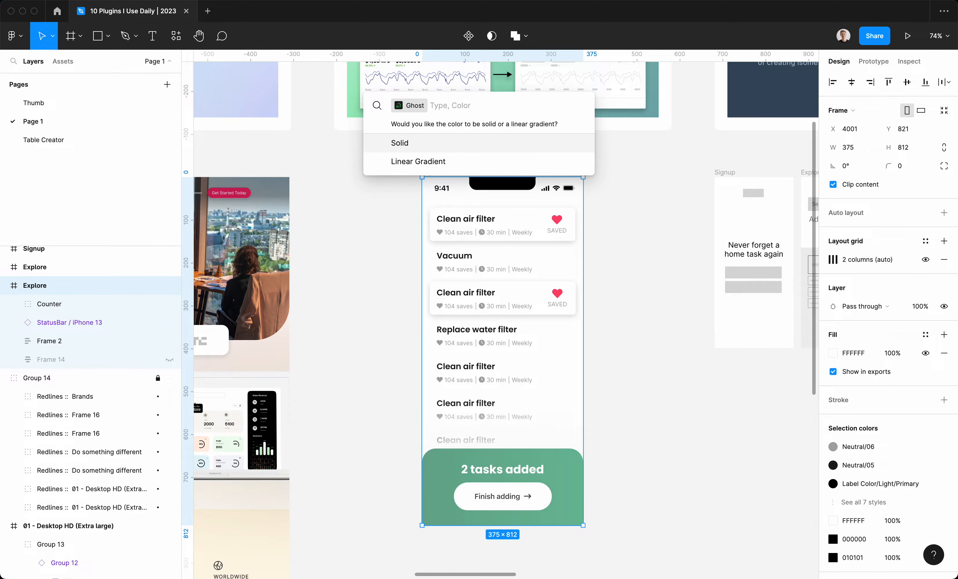
key("Return")
key("Return")
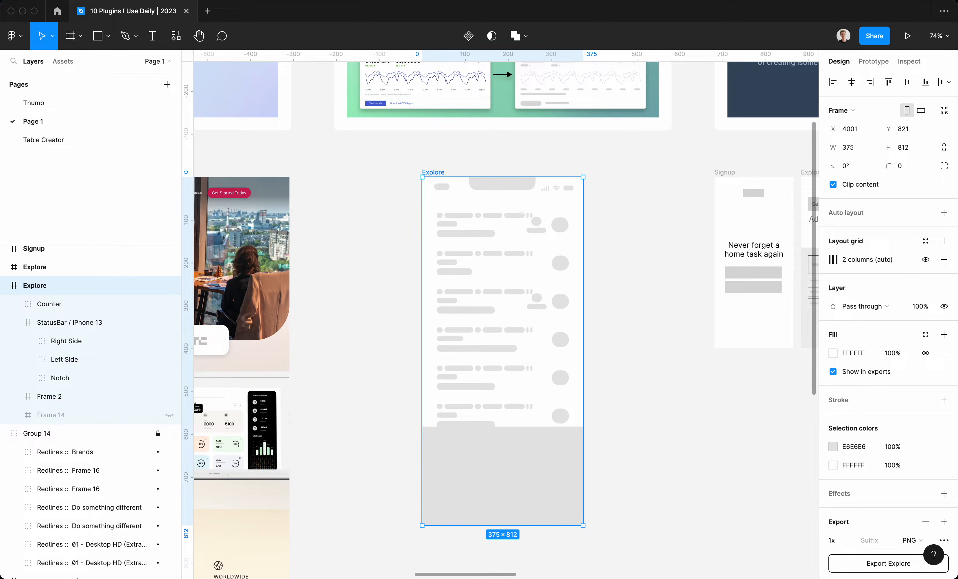
Delete the Counter placeholder group from the Explore frame, and undo both the deletion and the Ghost conversion.
left_click(502, 476)
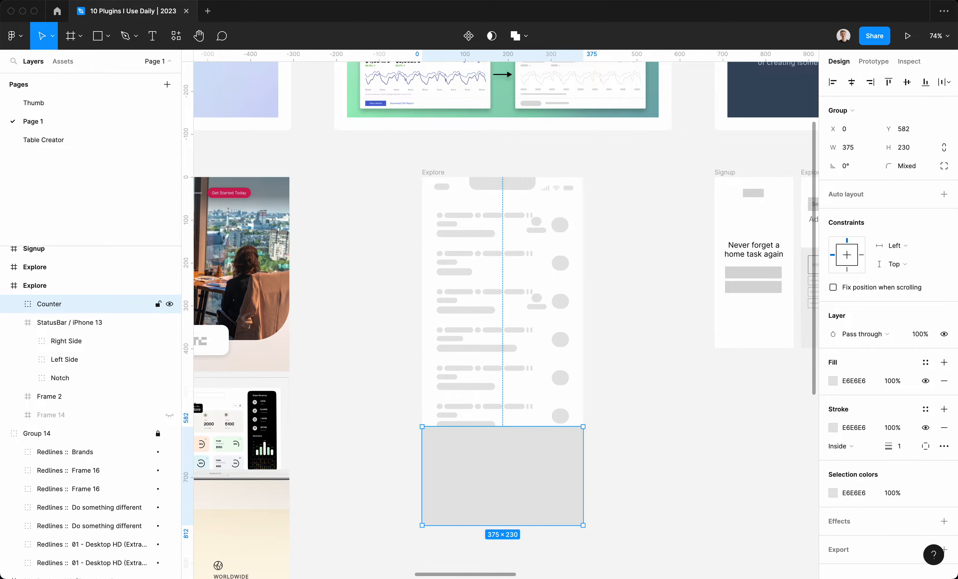
key("Delete")
key("super+z")
key("super+z")
key("super+z")
key("super+z")
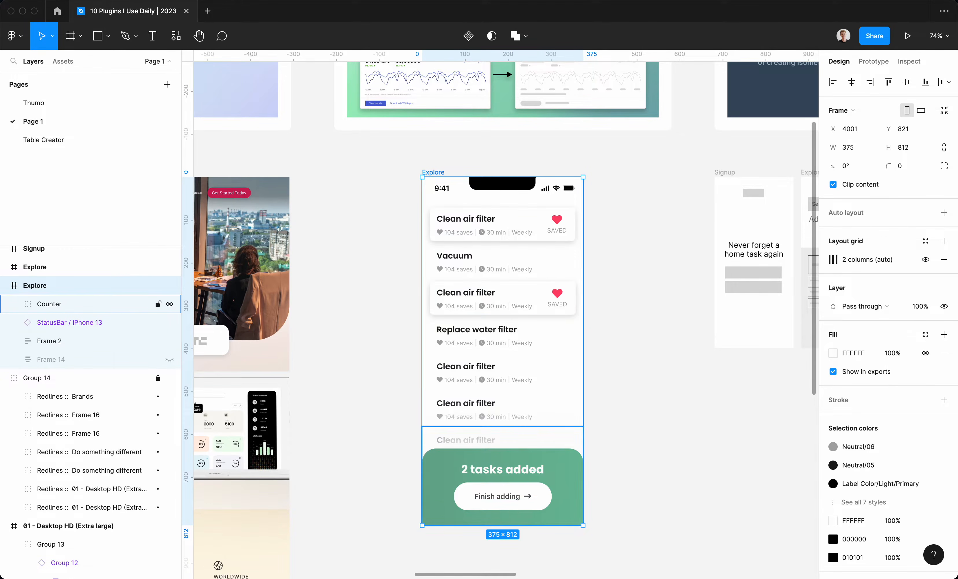
Redo the Ghost conversion of the Explore frame, select its Counter placeholder block, and clear the selection.
key("super+shift+z")
left_click(503, 449)
mouse_move(502, 427)
left_mouse_down()
mouse_move(503, 481)
mouse_move(503, 427)
left_mouse_up()
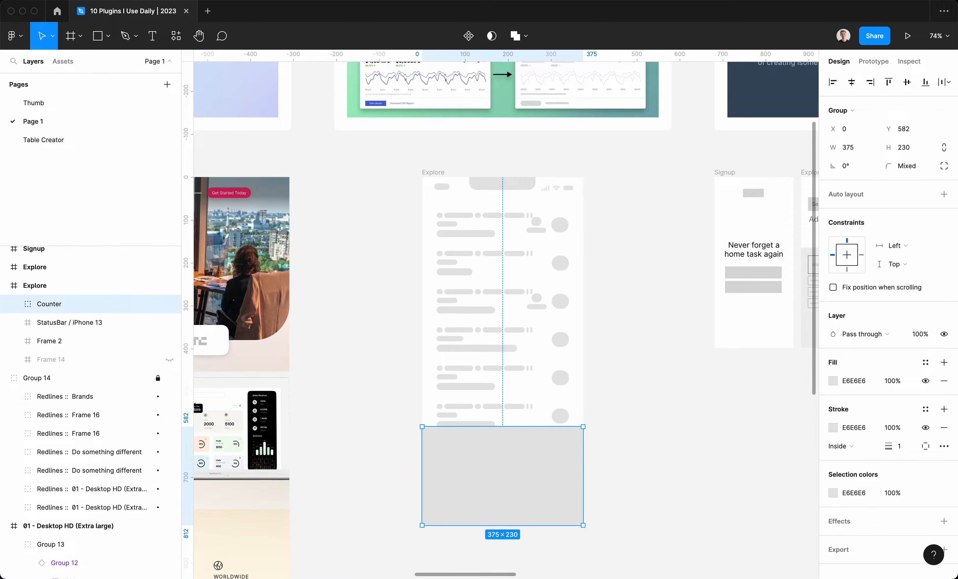
key("Escape")
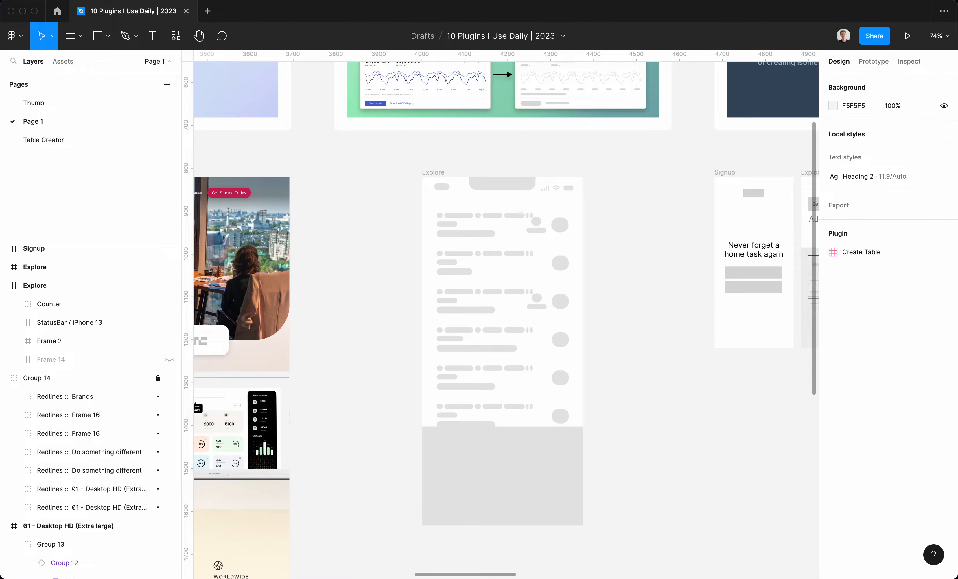
Alternate undoing and redoing the Ghost conversion to compare both versions of the Explore frame, ending on the original design.
key("super+z")
key("super+z")
key("super+z")
key("super+z")
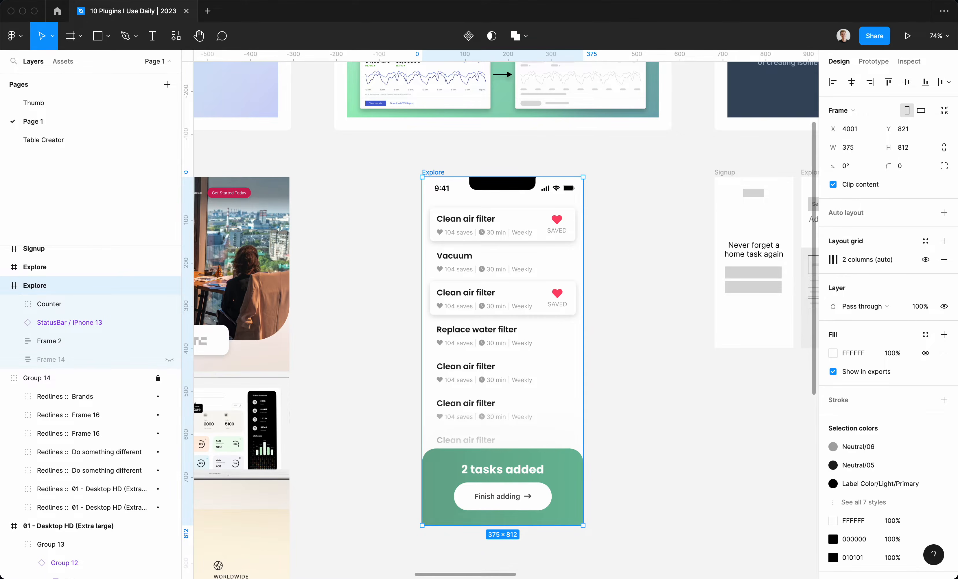
key("super+shift+z")
key("super+shift+z")
key("super+z")
key("super+shift+z")
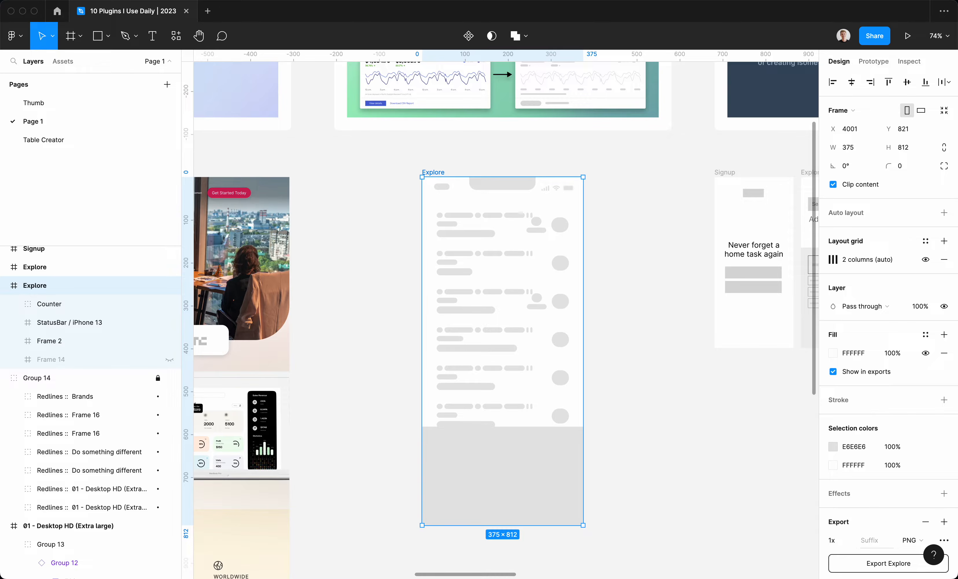
key("super+z")
Go to the Easometric section, clear the selection, and examine its cover and the wireframe screens below it.
scroll(474, 179, "down", 1)
scroll(474, 179, "right", 9)
scroll(473, 180, "up", 3)
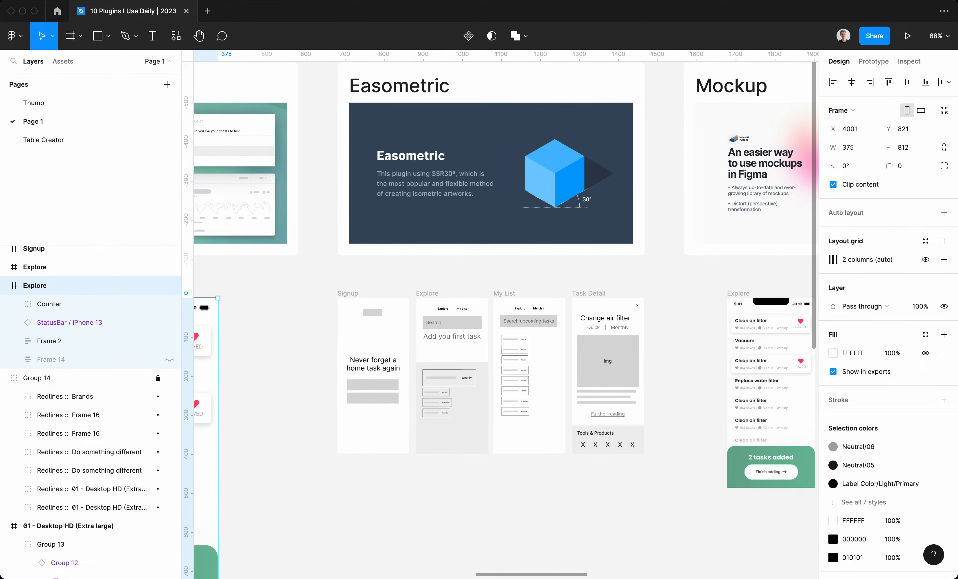
left_click(507, 276)
scroll(500, 315, "up", 2)
scroll(500, 316, "right", 1)
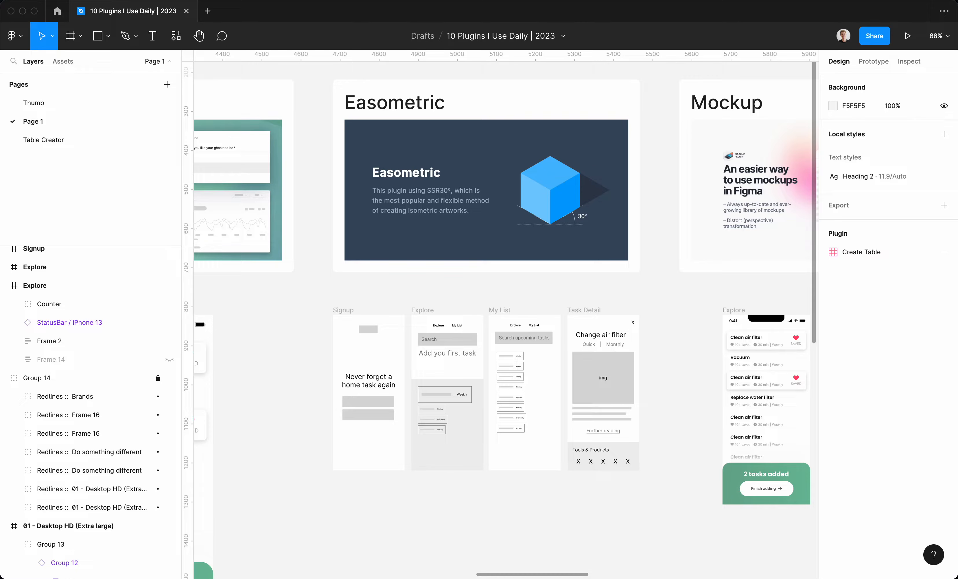
scroll(500, 316, "down", 3)
scroll(500, 315, "left", 1)
scroll(500, 315, "down", 1)
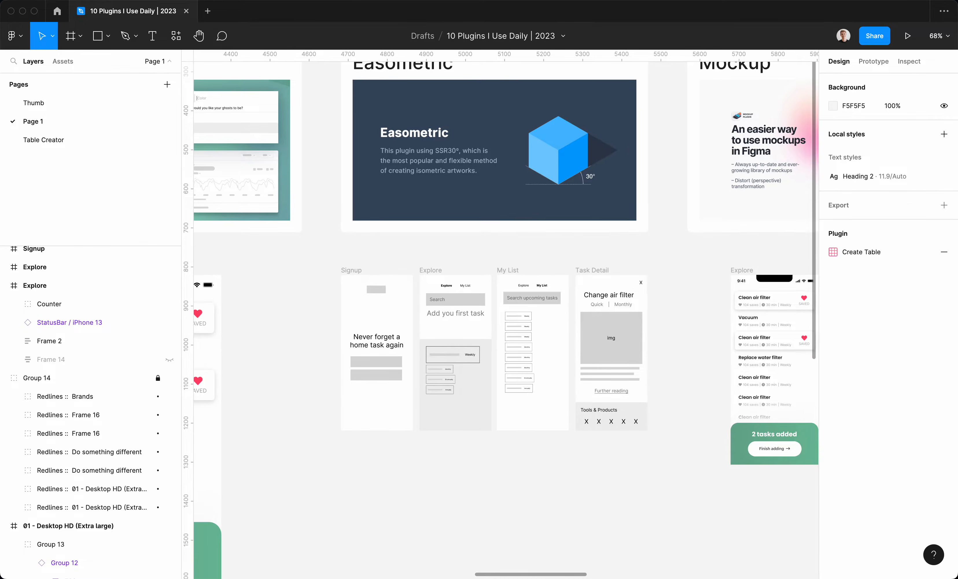
Select the Signup wireframe frame, open the Easometric plugin's modal, and move it clear of the frame.
scroll(500, 315, "up", 1)
scroll(501, 315, "left", 1)
left_click(78, 249)
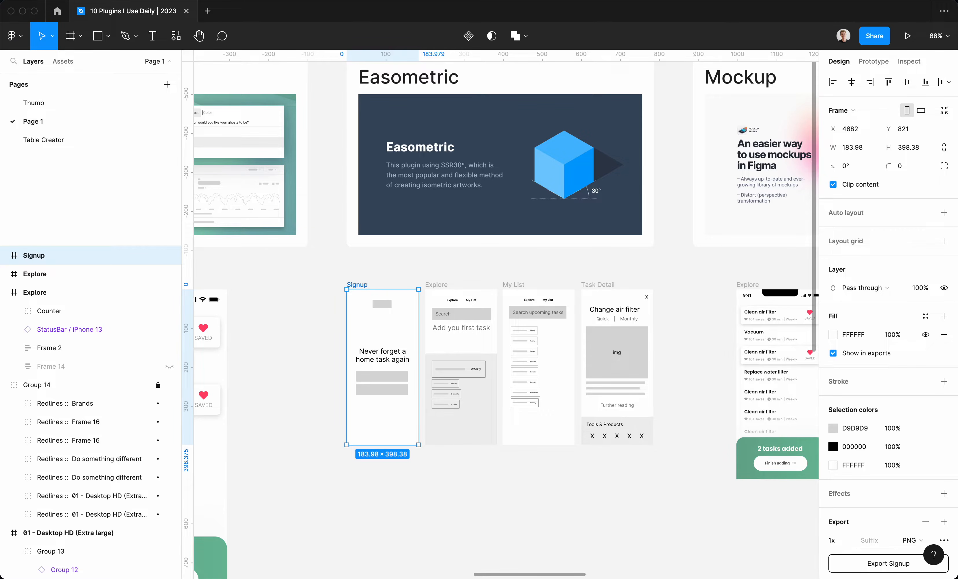
key("shift+i")
type("easo")
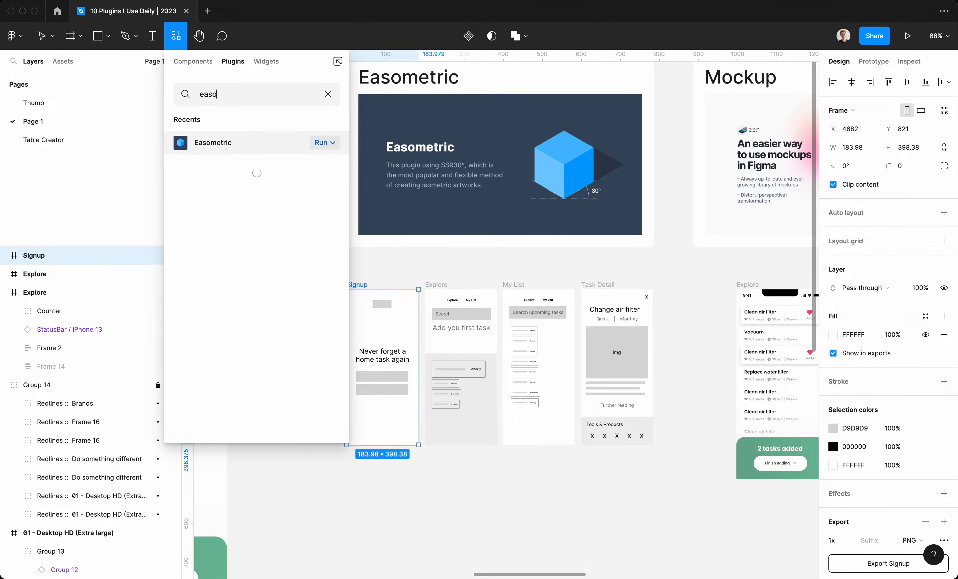
key("Return")
left_click(236, 219)
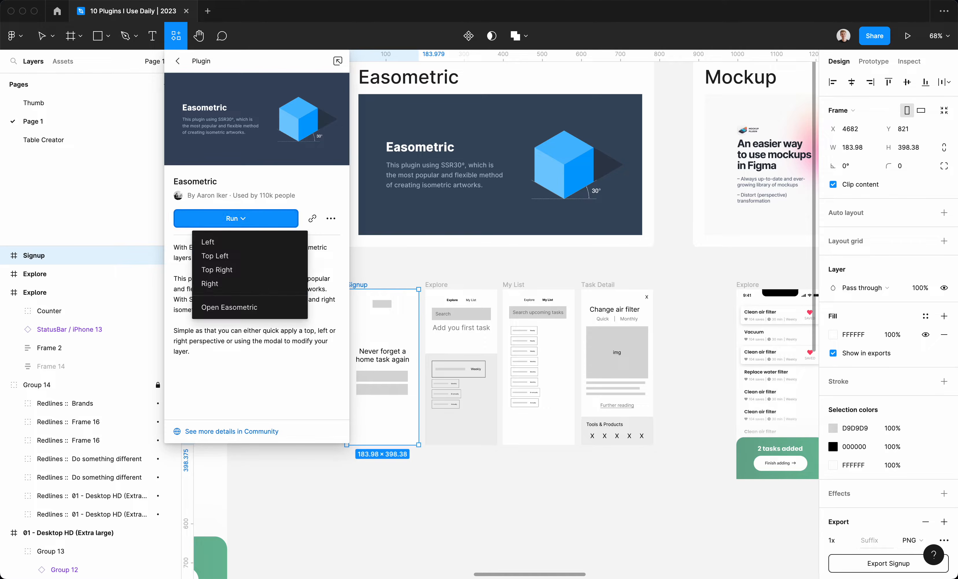
left_click(250, 308)
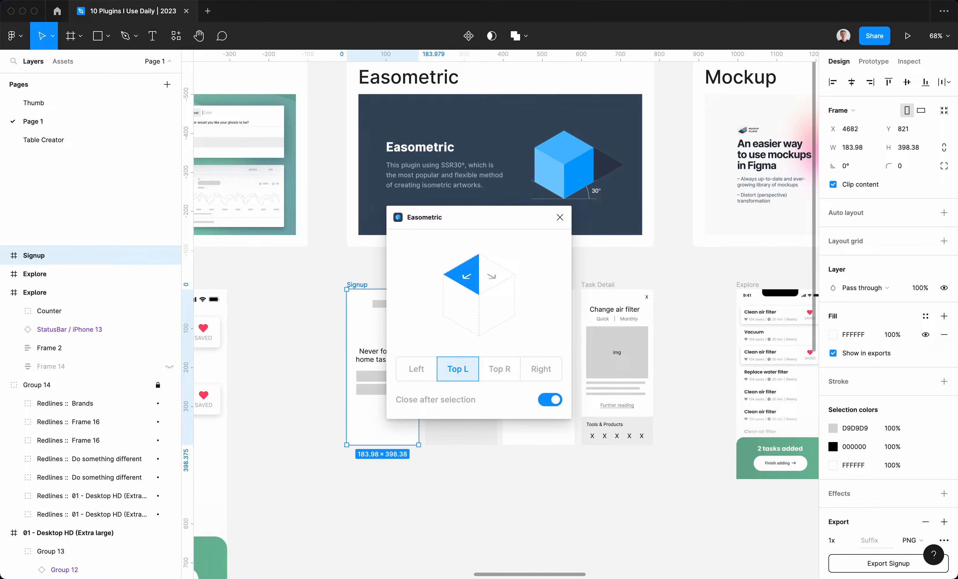
left_click_drag(479, 218, 611, 246)
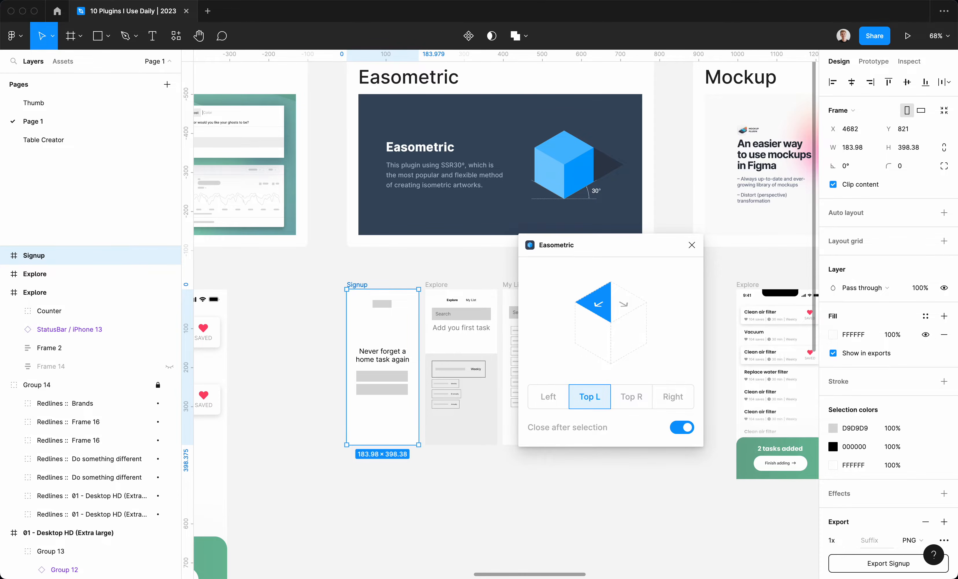
scroll(500, 314, "down", 1)
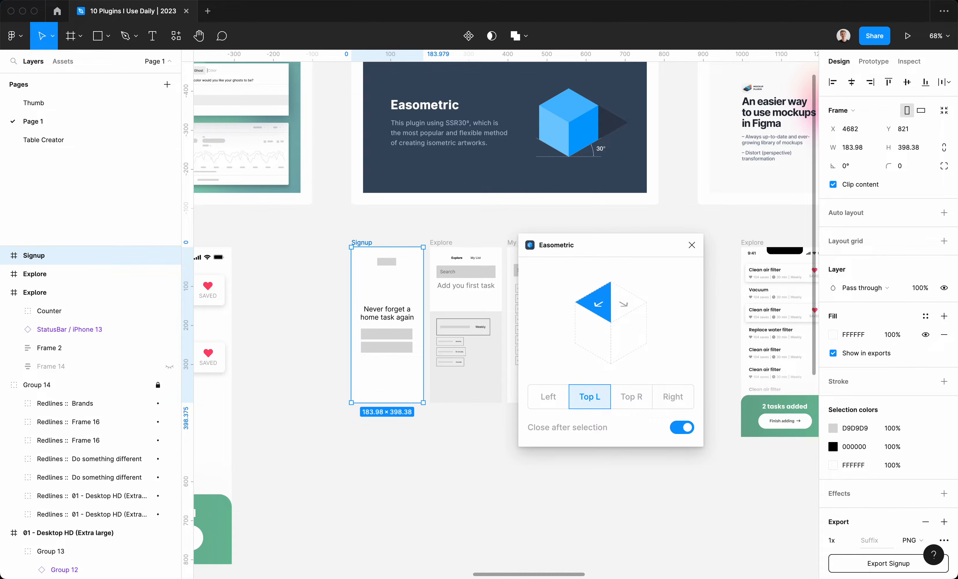
Clear Easometric's preset Top L orientation and try the Left and Right isometric orientations on the Signup frame.
left_click(589, 397)
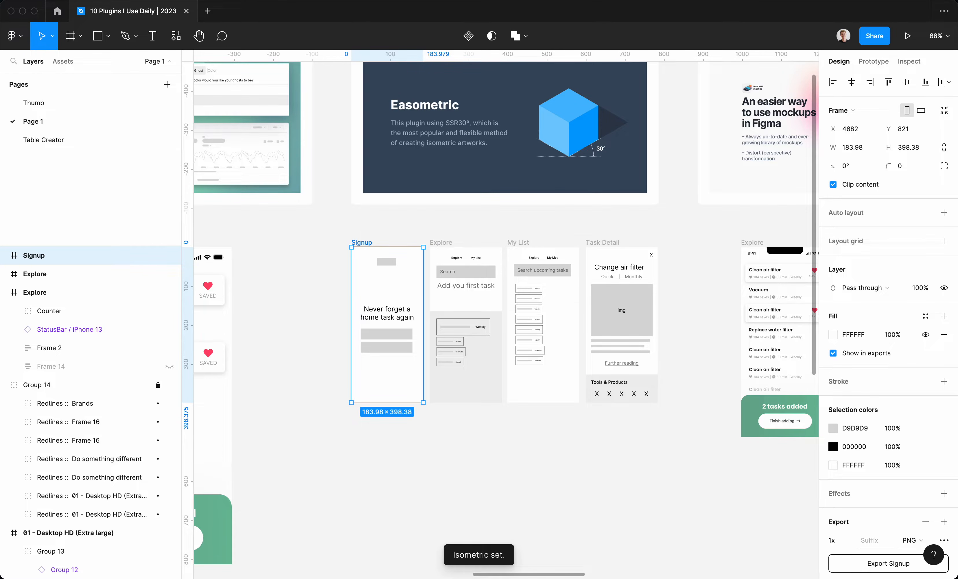
key("super+alt+p")
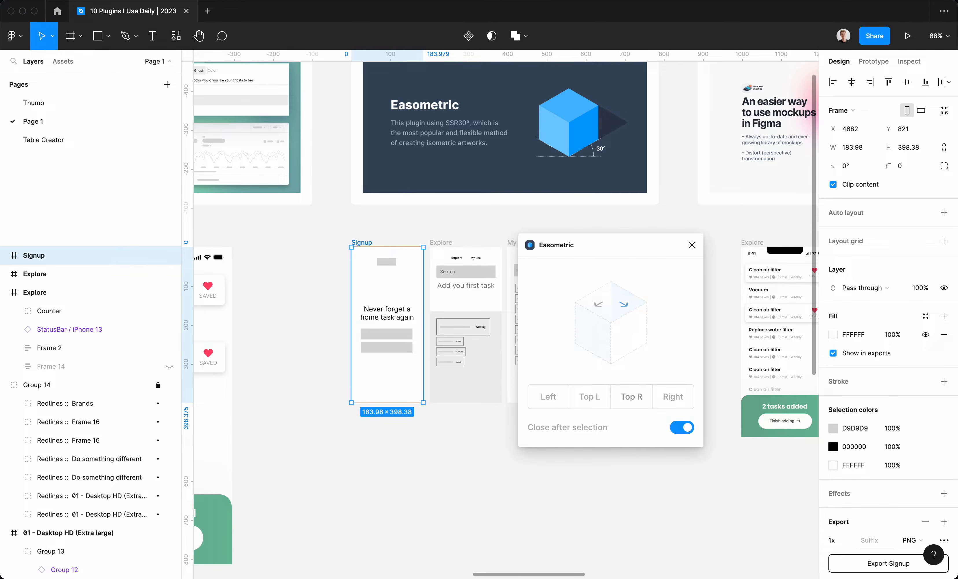
left_click(603, 329)
key("super+alt+p")
left_click(671, 395)
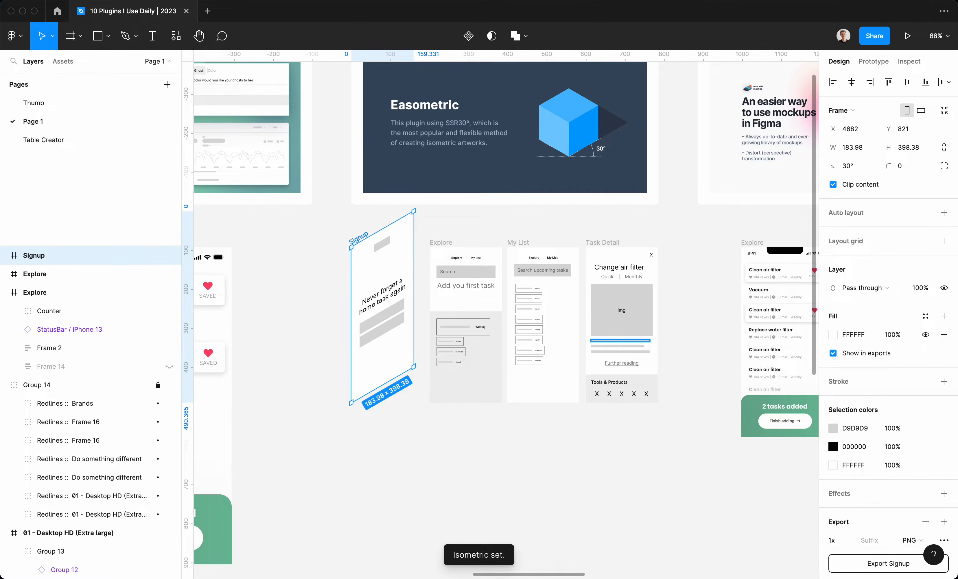
Try the Top R and Top L isometric orientations on the Signup frame, ending on Top R.
key("super+alt+p")
left_click(631, 396)
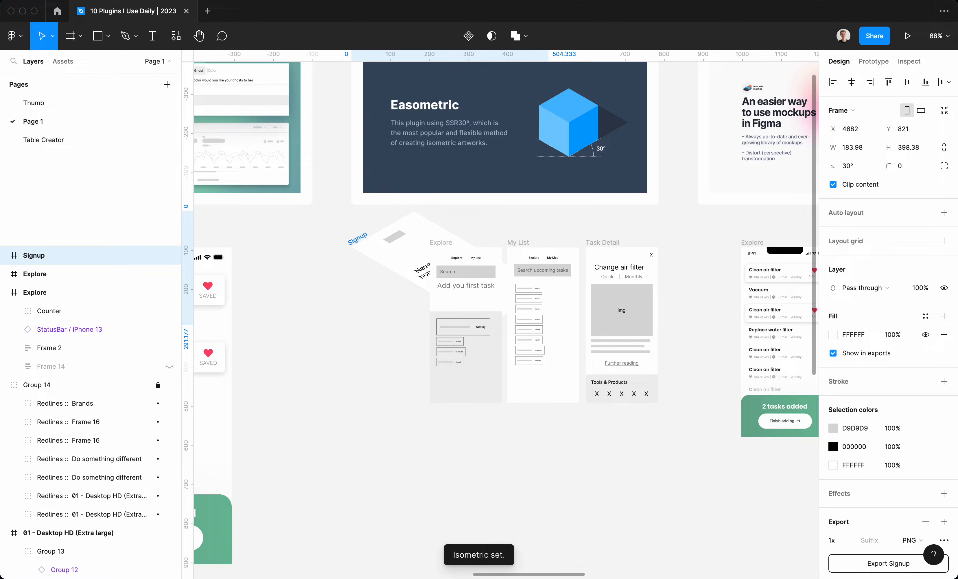
key("super+alt+p")
left_click(589, 396)
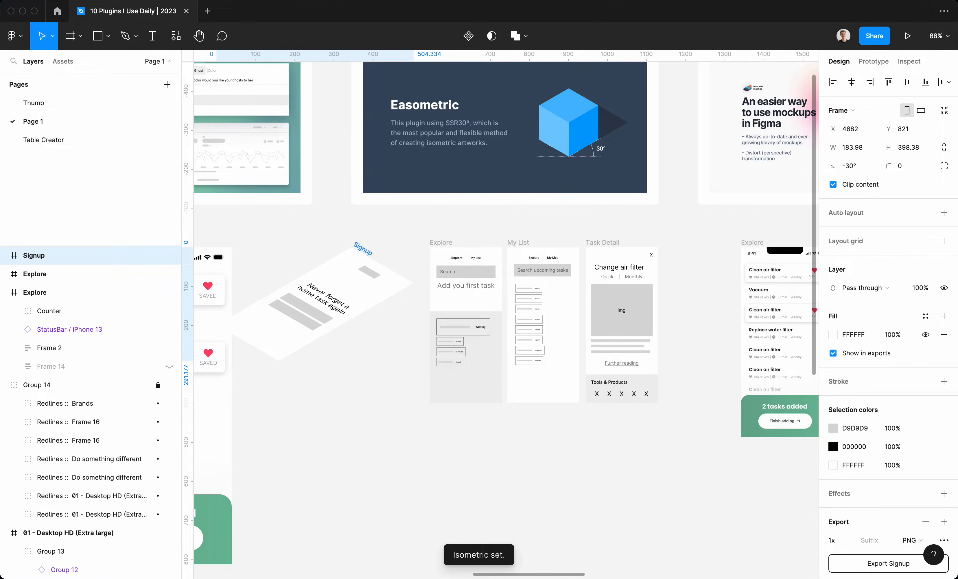
key("super+alt+p")
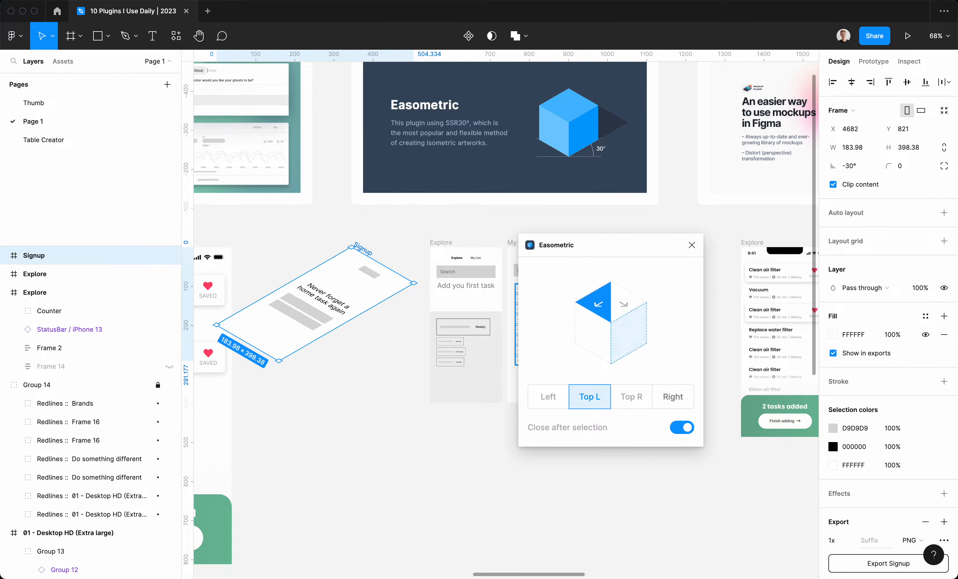
left_click(631, 397)
Apply the Left isometric orientation to the Signup frame and switch it off again to flatten the frame.
key("super+alt+p")
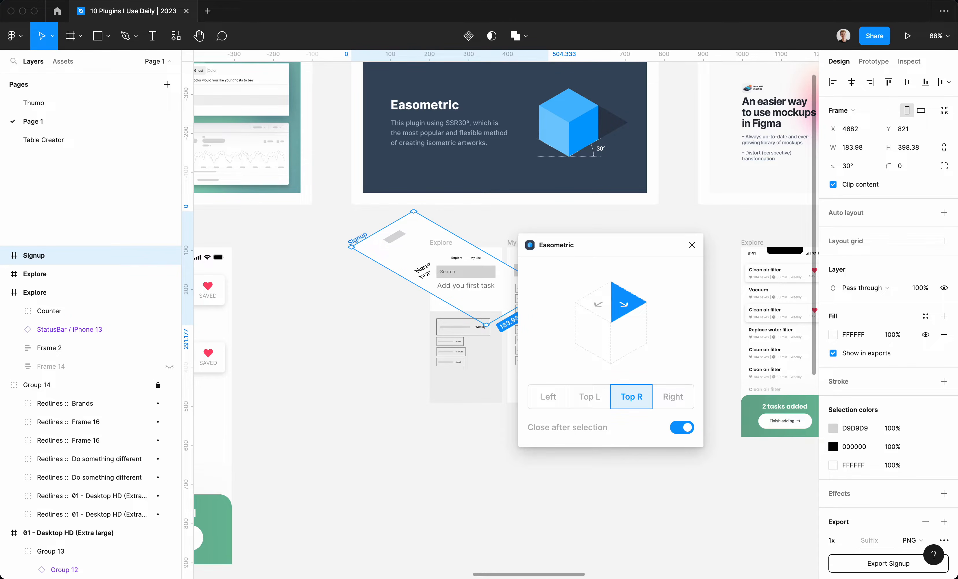
scroll(500, 314, "up", 1)
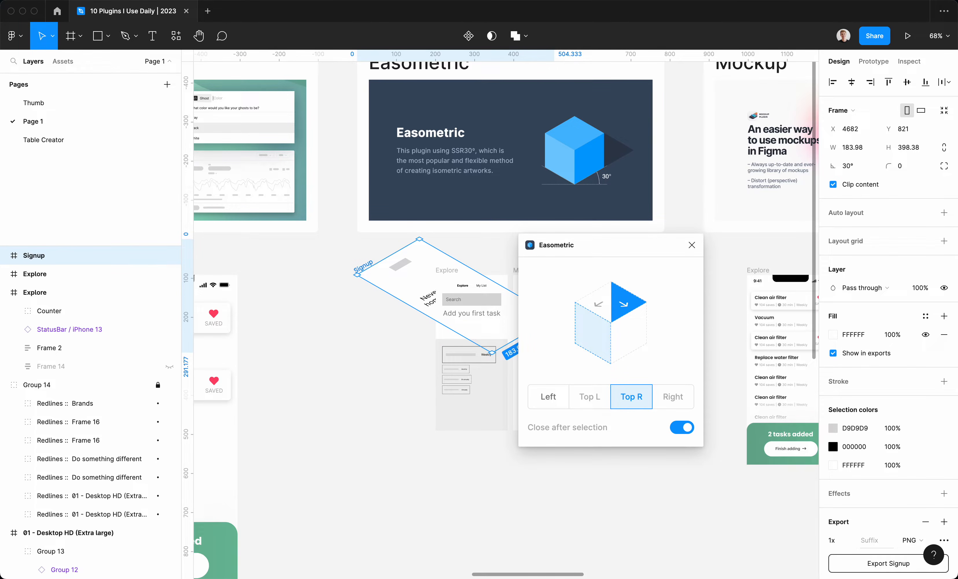
left_click(596, 342)
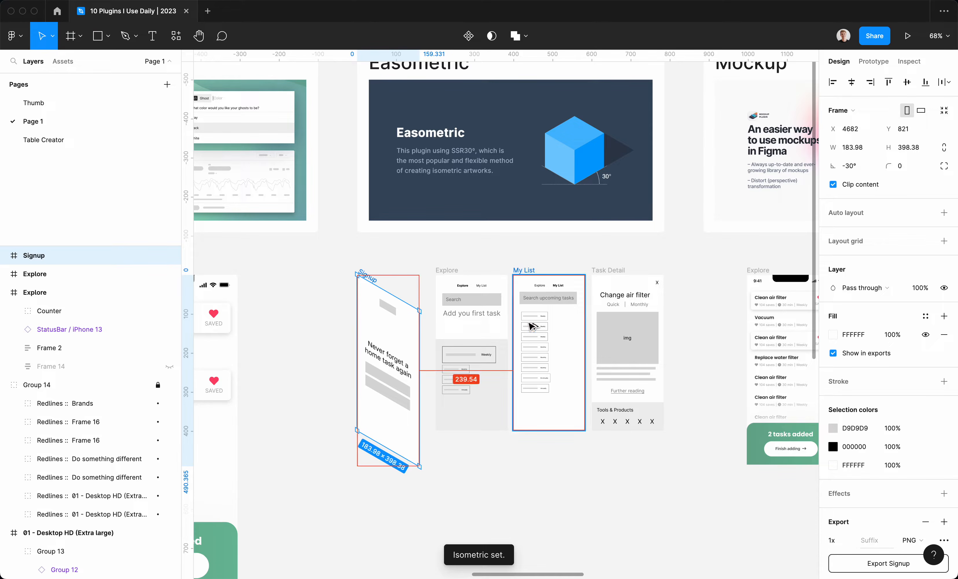
key("super+alt+p")
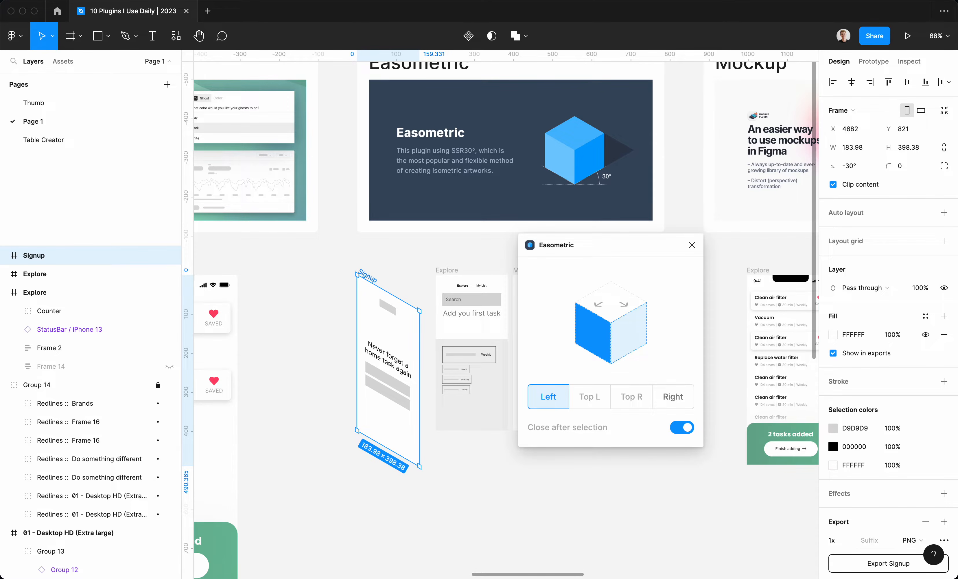
left_click(601, 339)
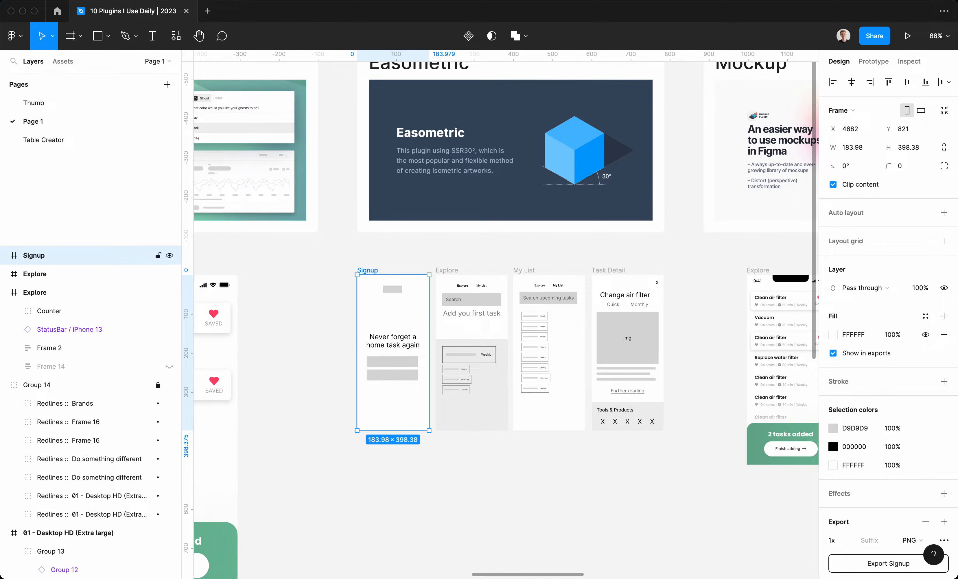
Apply Easometric's Top L orientation to the Signup frame and the wireframe Explore frame beside it.
key("super+alt+p")
left_click(590, 396)
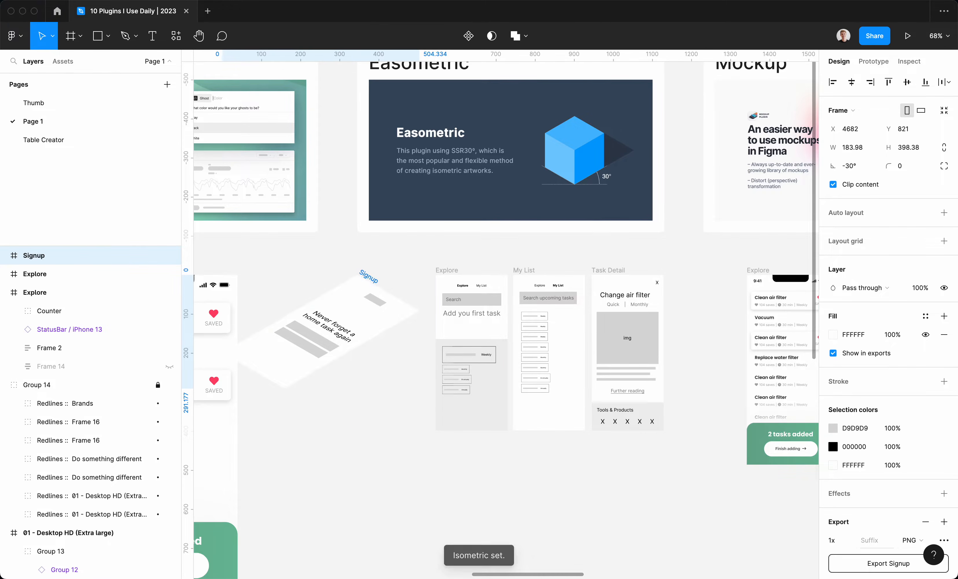
left_click(447, 271)
key("super+alt+p")
left_click(590, 395)
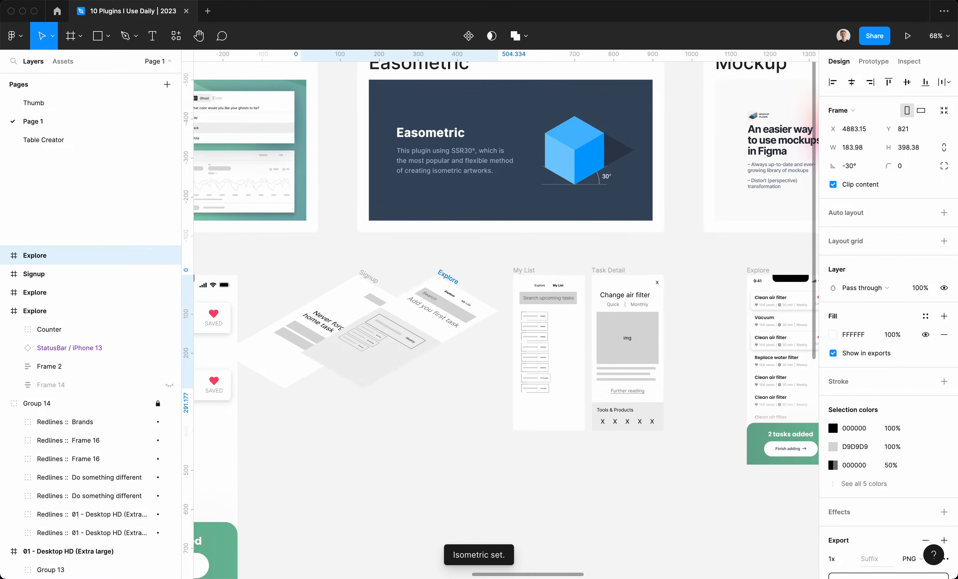
Apply Easometric's Top L orientation to the My List frame.
scroll(503, 313, "left", 2)
left_click(480, 271)
key("super+alt+p")
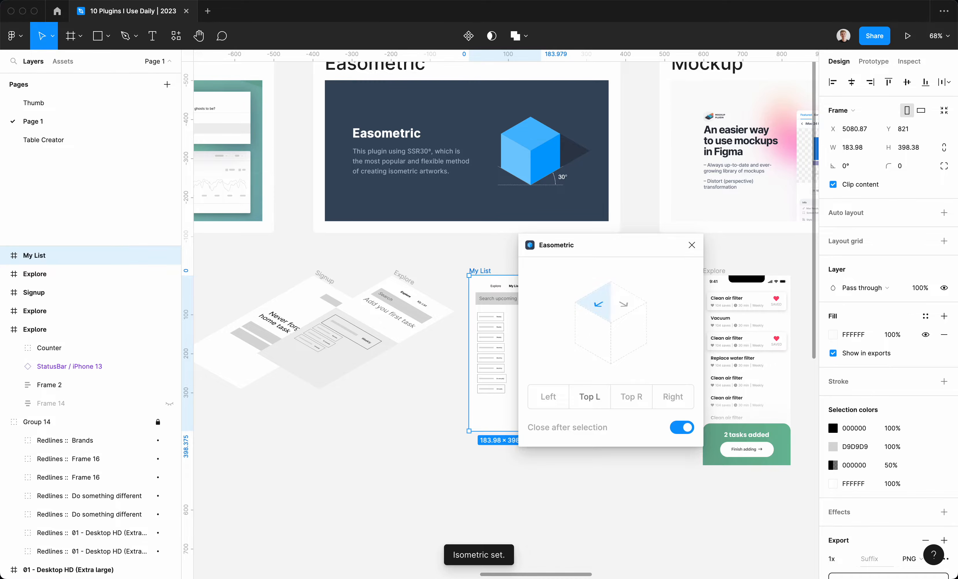
left_click(590, 396)
Rerun Easometric on the Task Detail frame and set it to the Top L orientation.
scroll(504, 313, "right", 2)
left_click(502, 271)
key("super+alt+p")
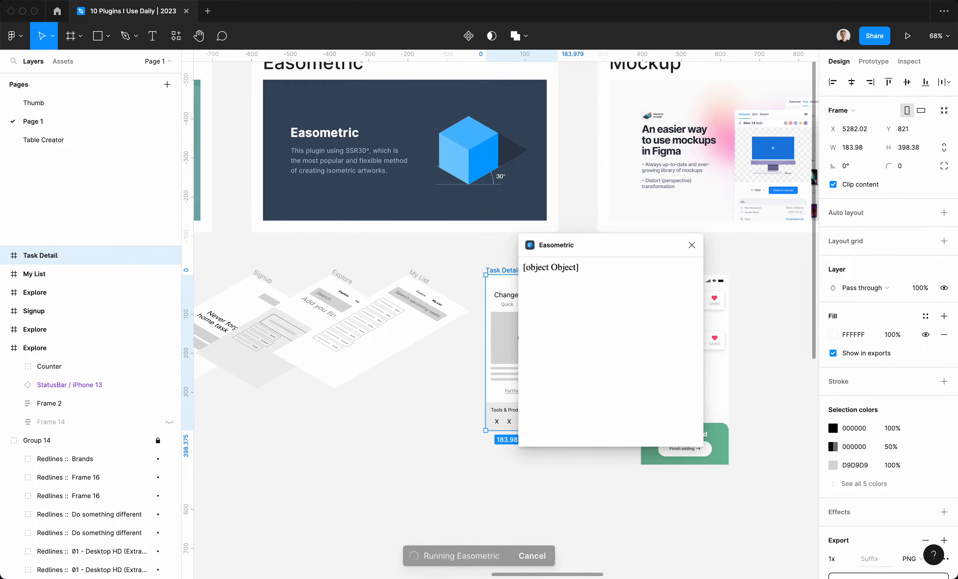
left_click(692, 245)
key("Escape")
left_click(509, 270)
key("super+alt+p")
left_click(590, 396)
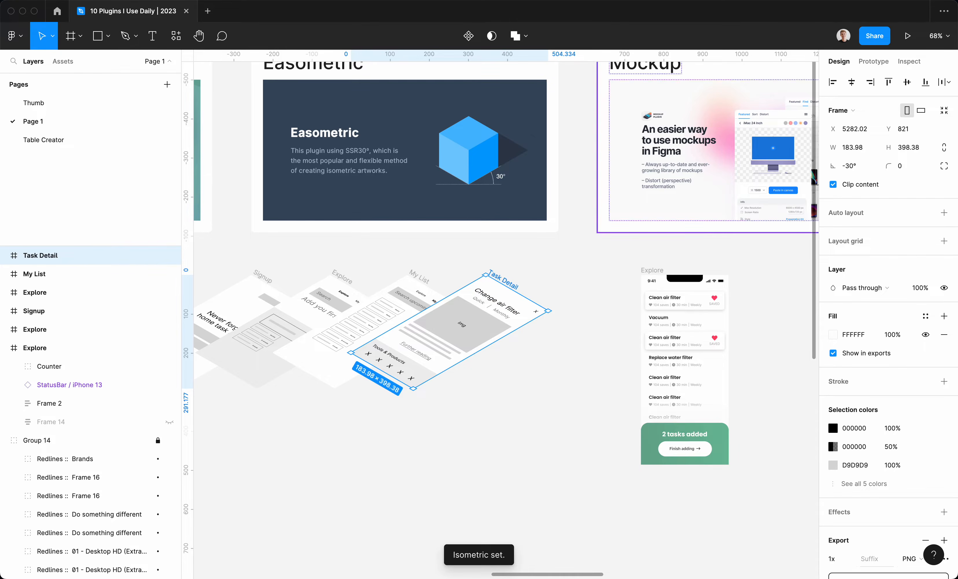
Arrange the isometric frames in a two-by-two layout, with Signup and My List above Explore and Task Detail.
scroll(590, 397, "left", 2)
left_click_drag(543, 324, 599, 383)
left_click_drag(468, 316, 577, 308)
left_click_drag(426, 300, 470, 367)
left_click(312, 320)
left_click_drag(312, 320, 431, 295)
key("Escape")
left_click(426, 297)
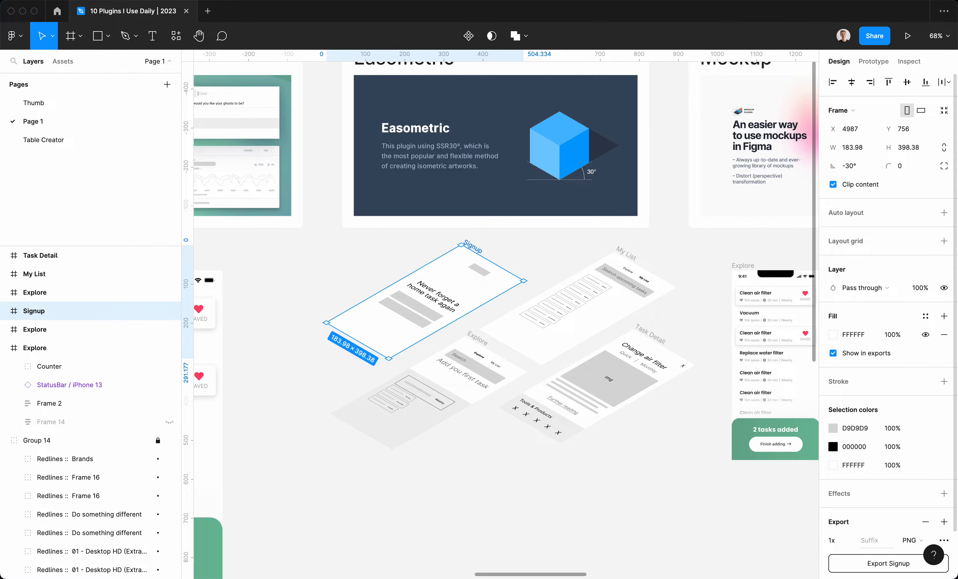
Examine the isometric Signup frame's nested layers, including Rectangle 2 and the heading text, and clear the selection.
mouse_move(831, 167)
left_mouse_down()
mouse_move(824, 167)
mouse_move(832, 167)
left_mouse_up()
left_click(4, 311)
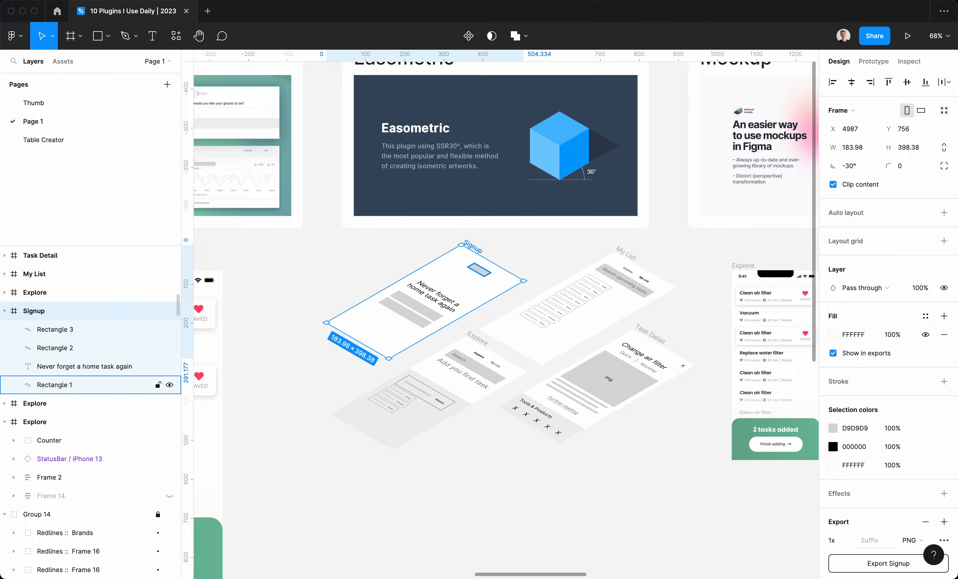
left_click(55, 347)
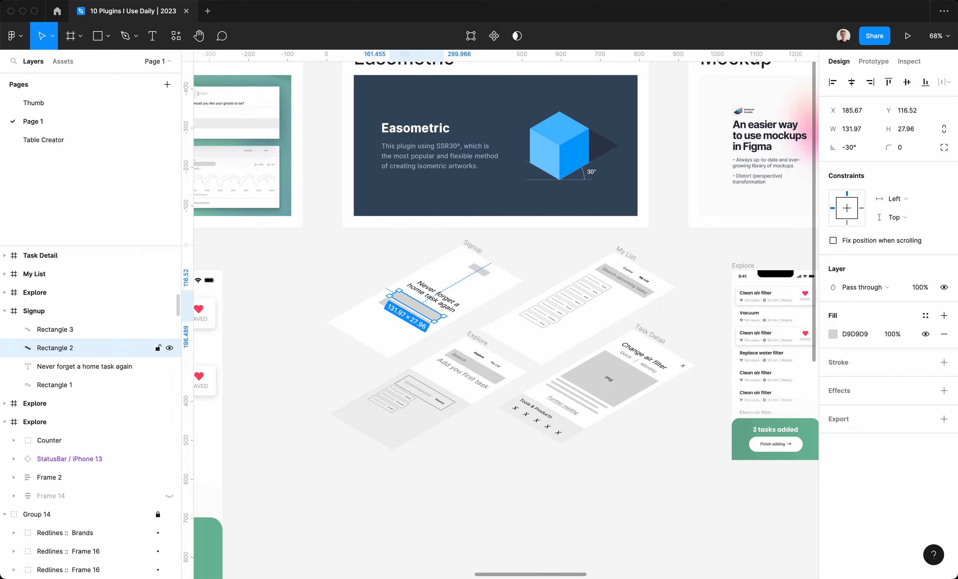
left_click(85, 366)
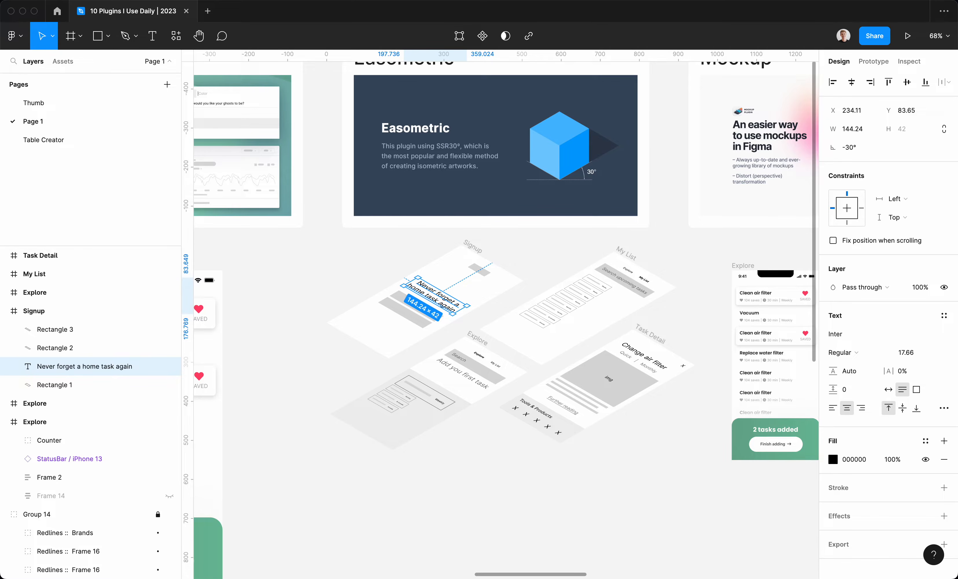
left_click(5, 312)
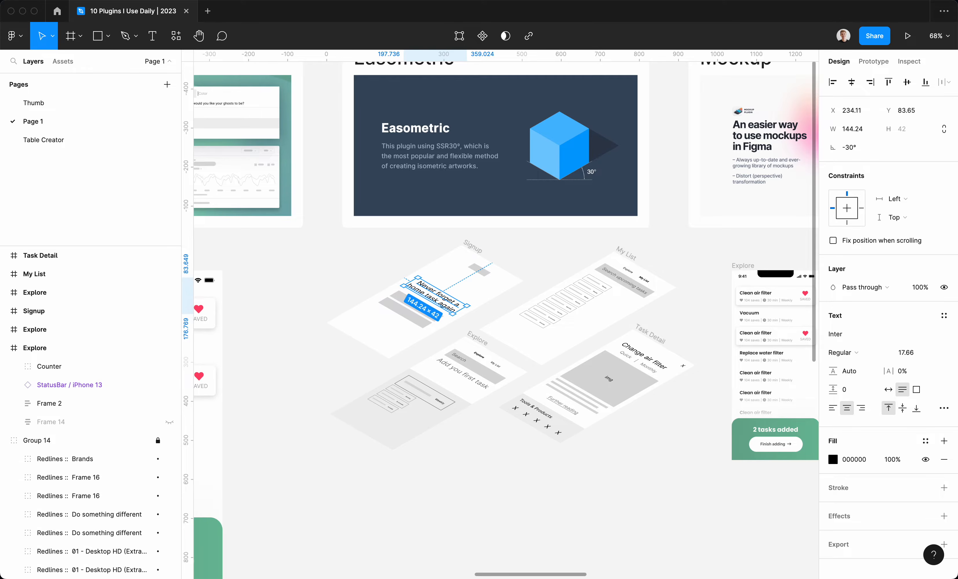
left_click(281, 297)
Go to the Mockup section, search the plugins for "mockup", and open the Mockup plugin's Mockup Library.
scroll(281, 296, "up", 1)
scroll(500, 320, "up", 1)
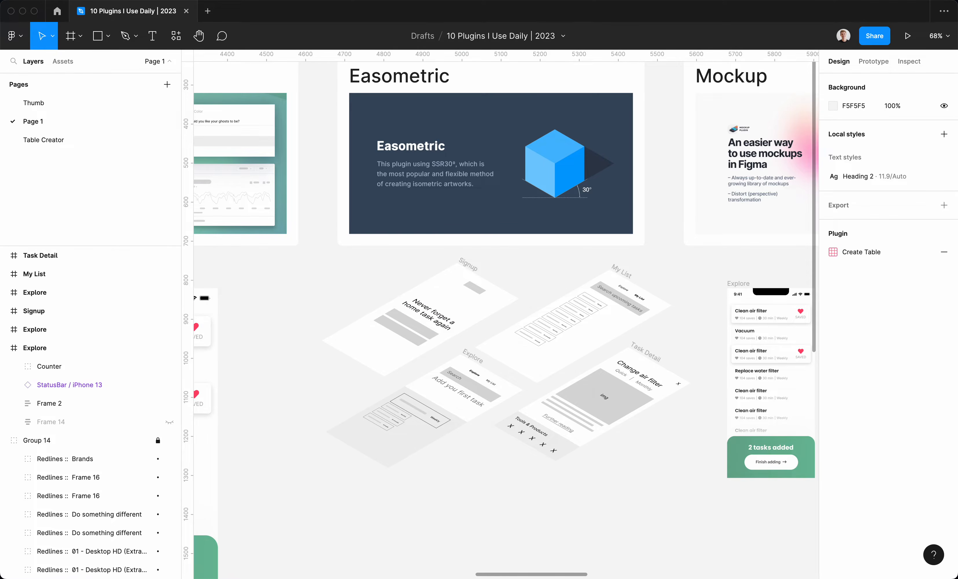
scroll(484, 176, "right", 10)
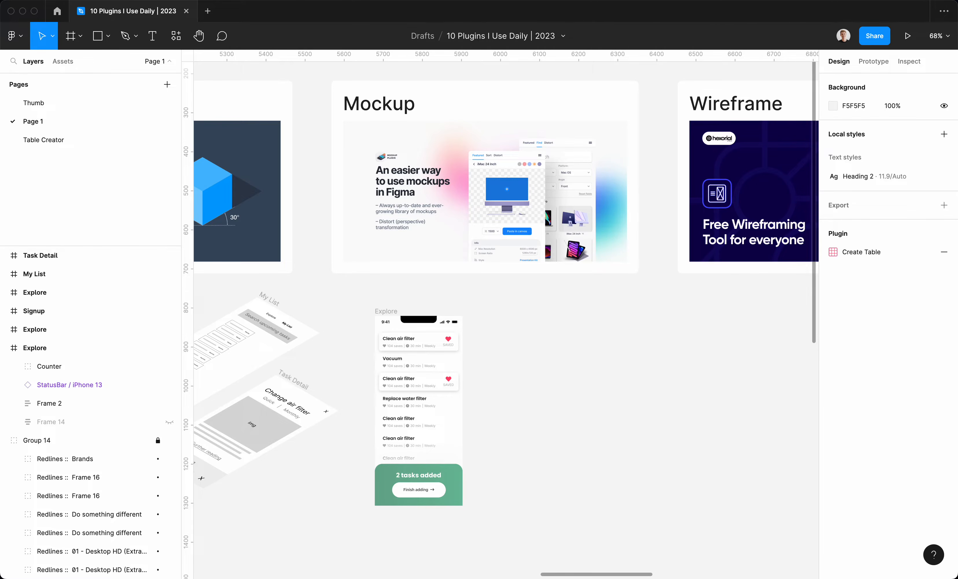
scroll(500, 320, "left", 1)
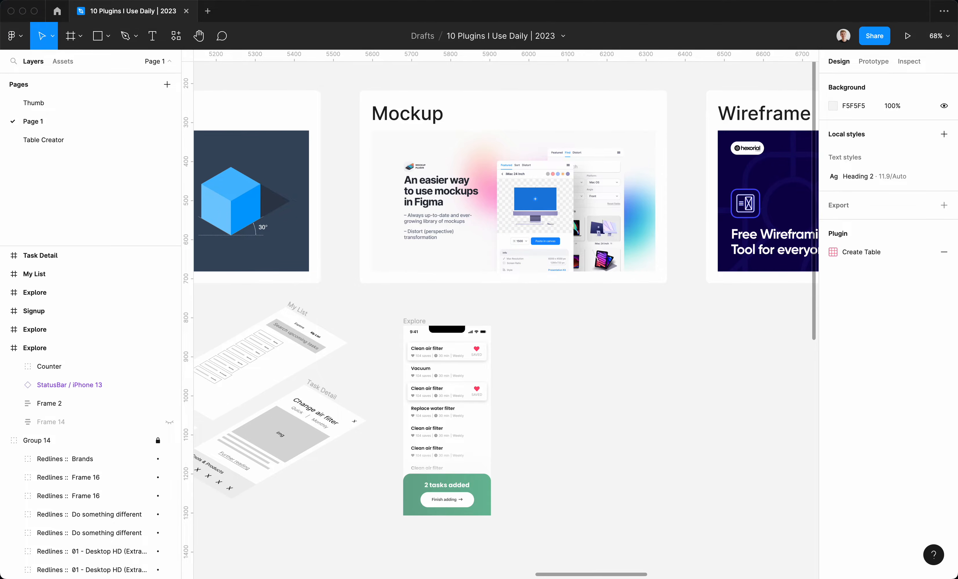
scroll(500, 312, "right", 3)
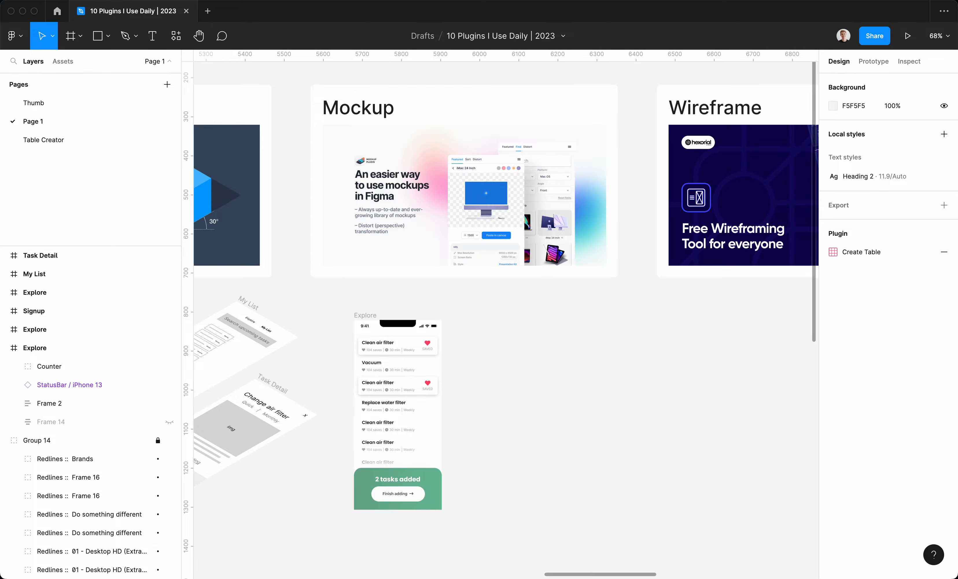
scroll(505, 282, "left", 1)
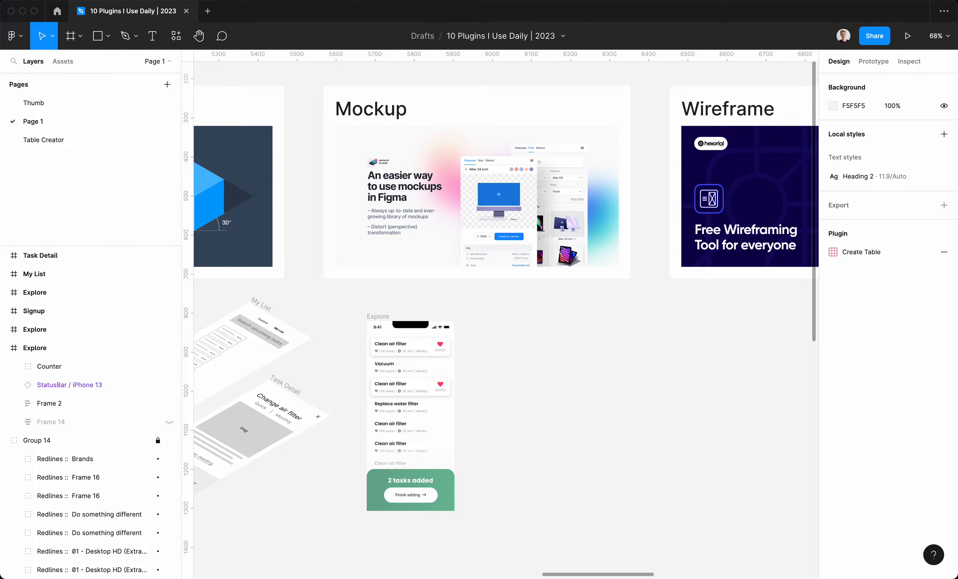
left_click(175, 36)
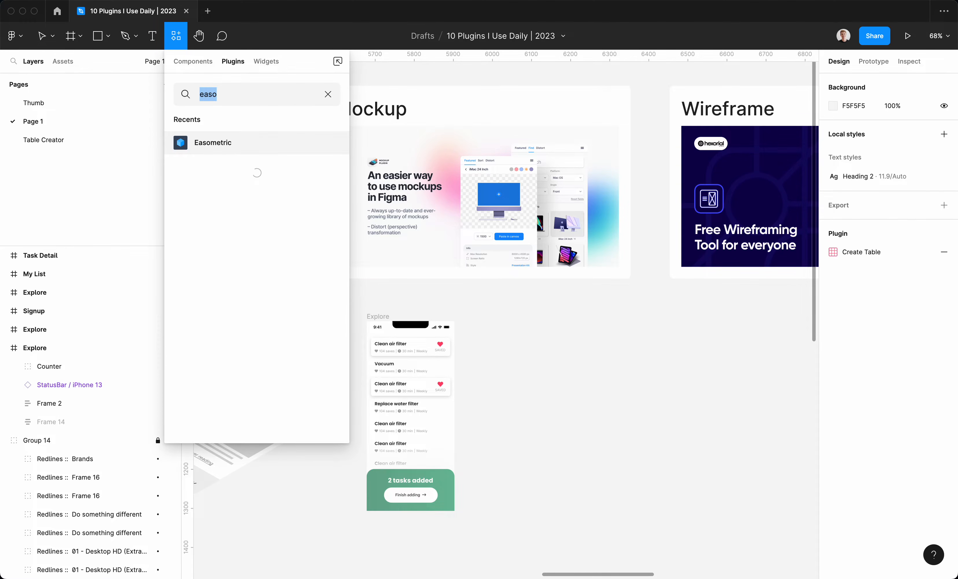
type("ckup")
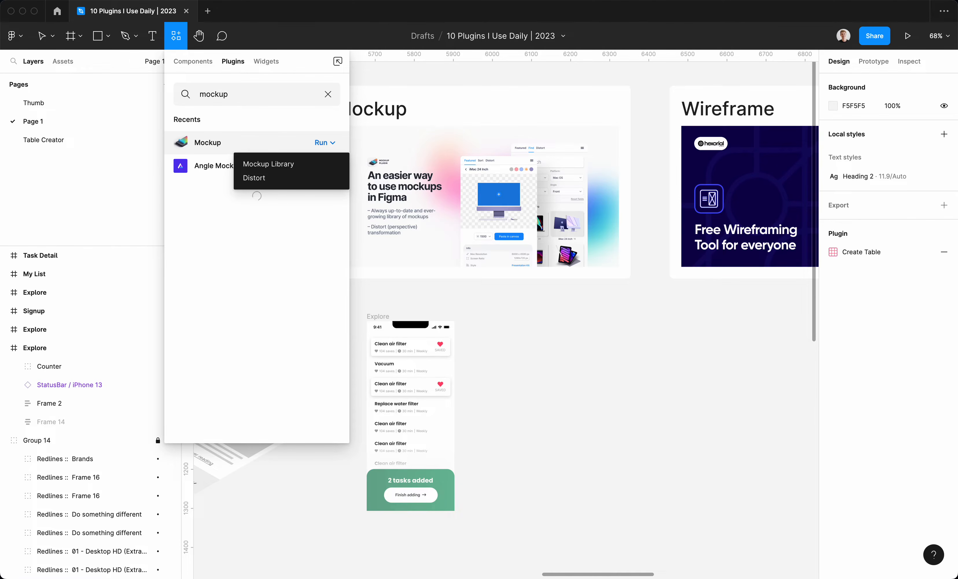
left_click(281, 164)
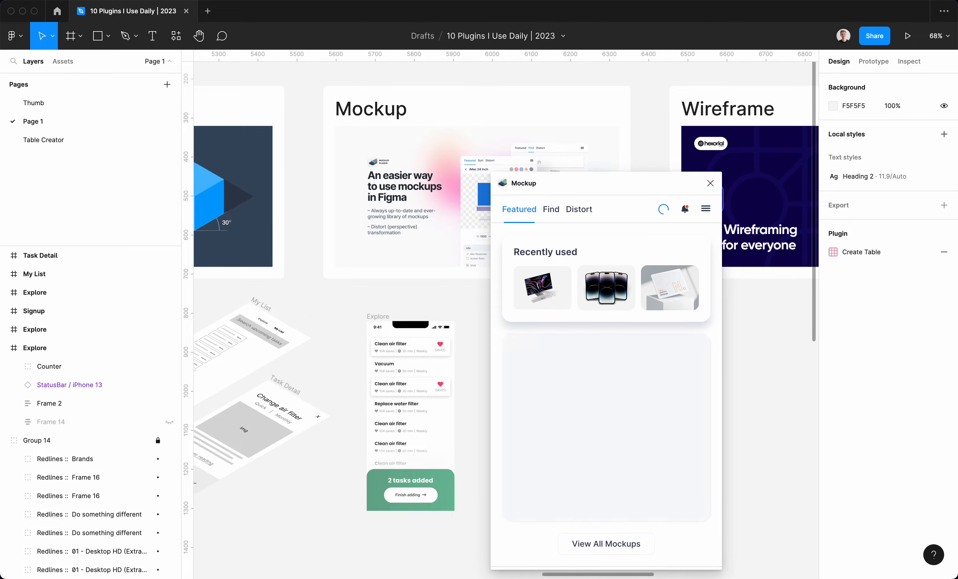
Look through the featured mockups, and search the mockup library for "iphone".
scroll(410, 297, "down", 2)
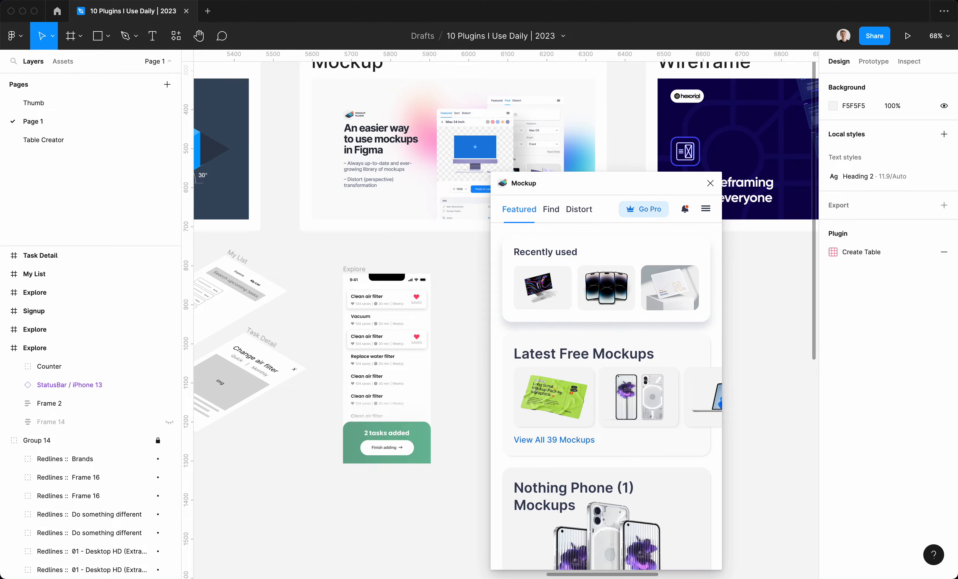
scroll(606, 390, "down", 3)
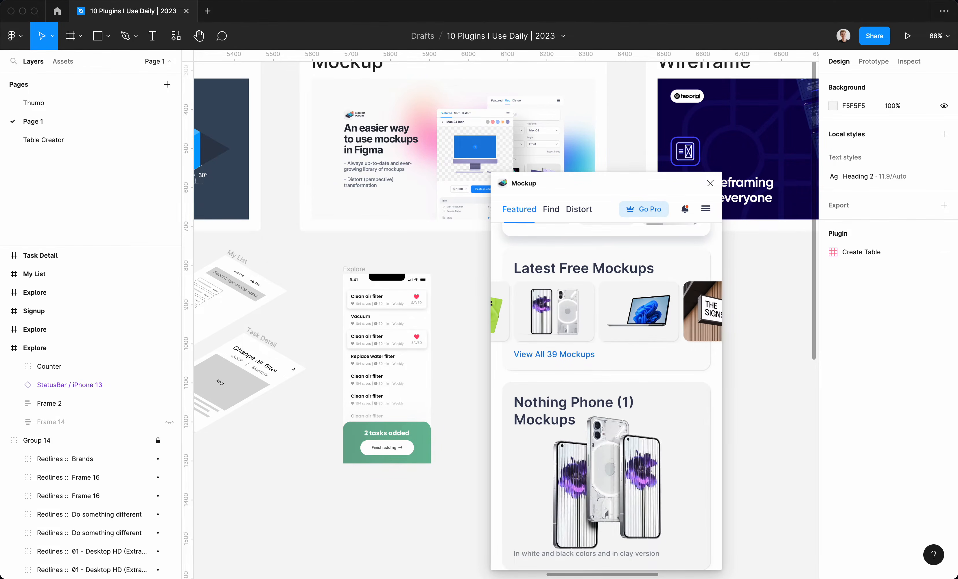
scroll(606, 391, "down", 3)
scroll(606, 390, "down", 4)
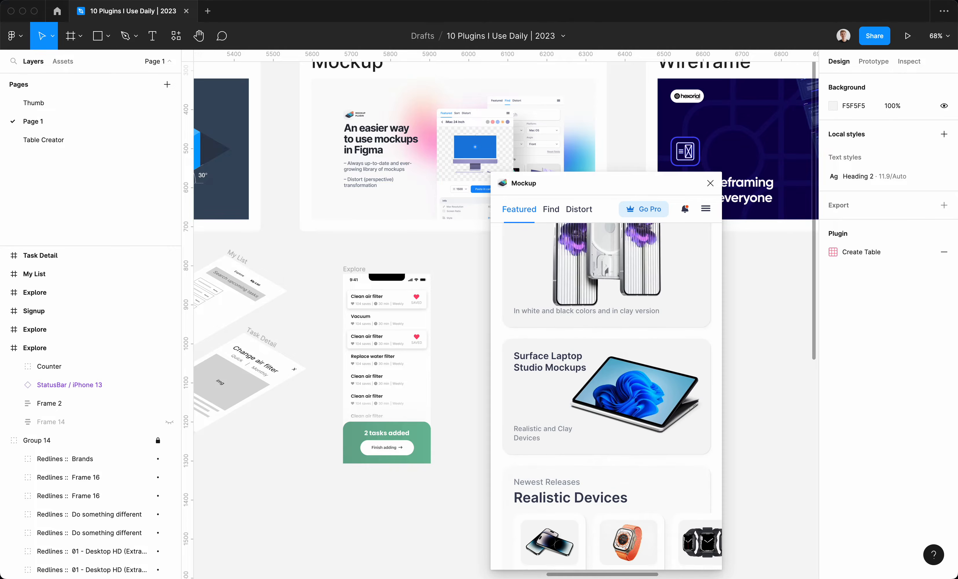
scroll(606, 390, "up", 10)
left_click(551, 210)
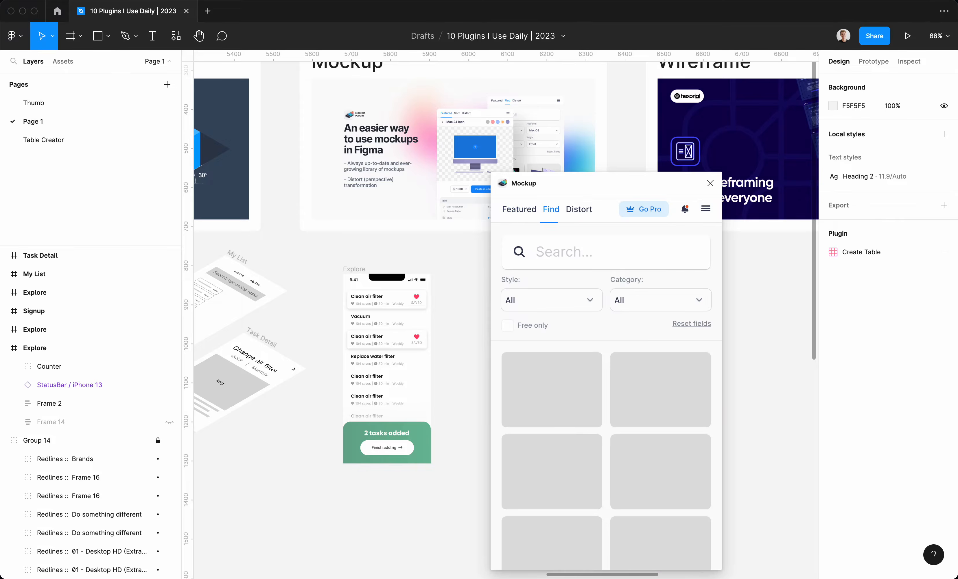
left_click(585, 252)
type("iphpn")
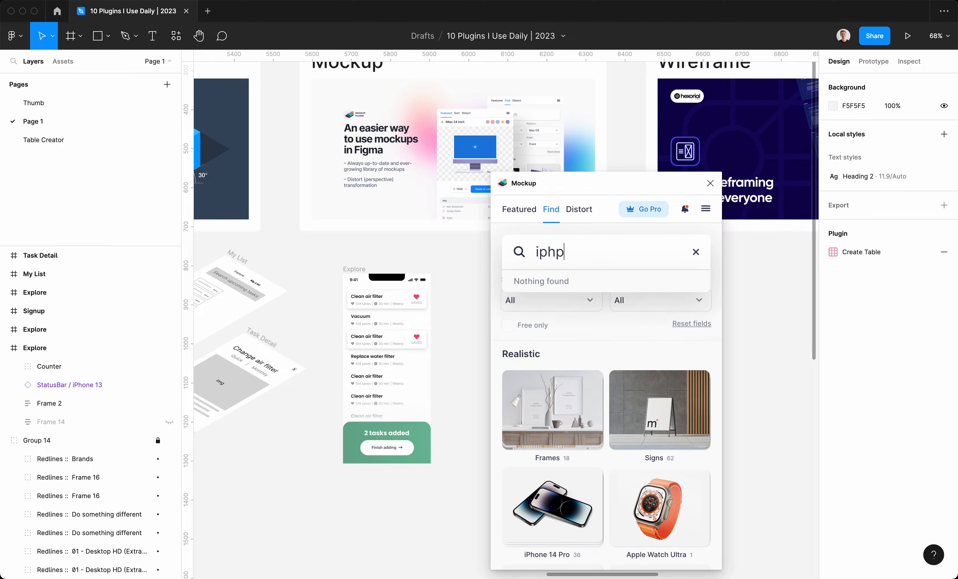
key("BackSpace")
key("BackSpace")
key("BackSpace")
type("hone")
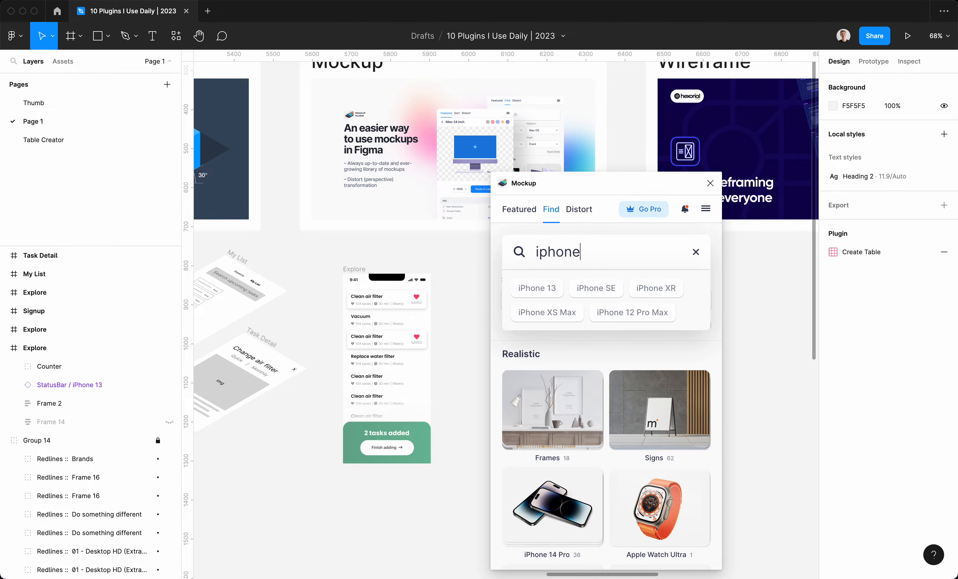
key("Return")
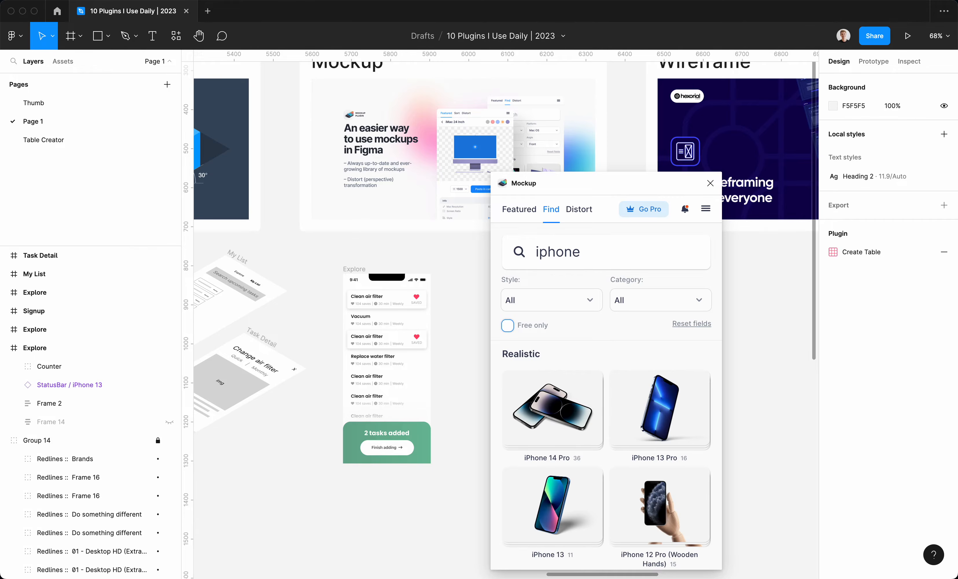
Limit the iphone results to free mockups and open the iPhone 12 Pro (Wooden Hands) mockup.
left_click(507, 326)
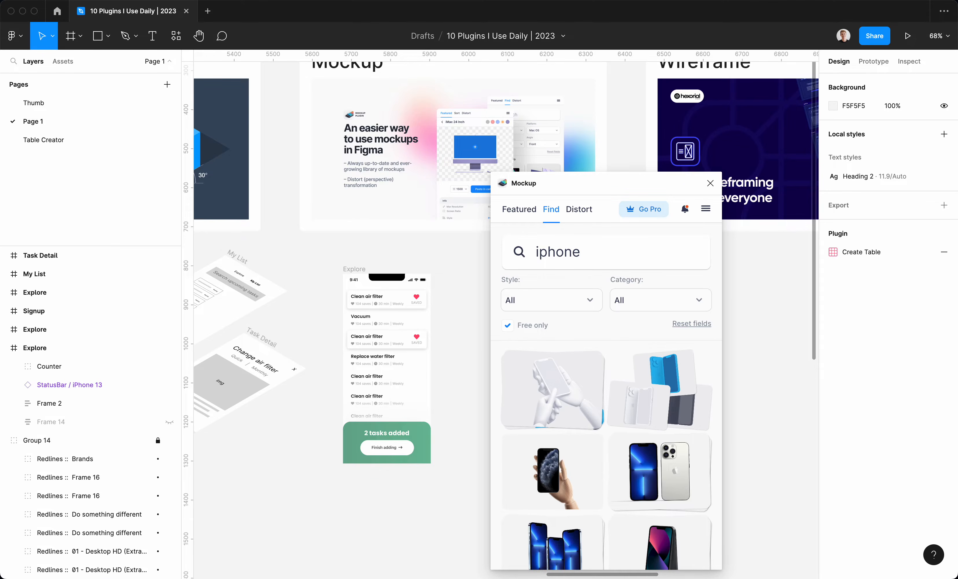
scroll(606, 391, "down", 3)
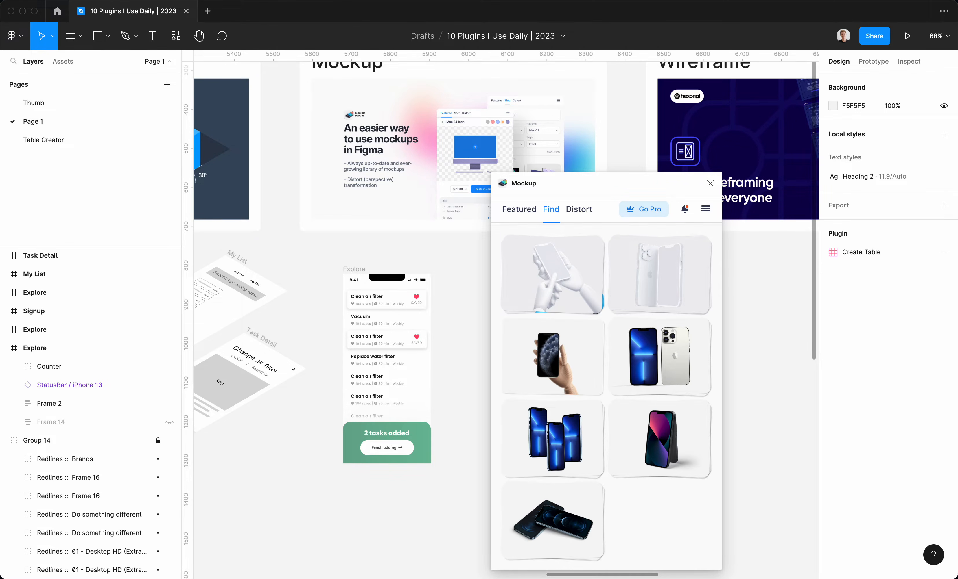
left_click(574, 304)
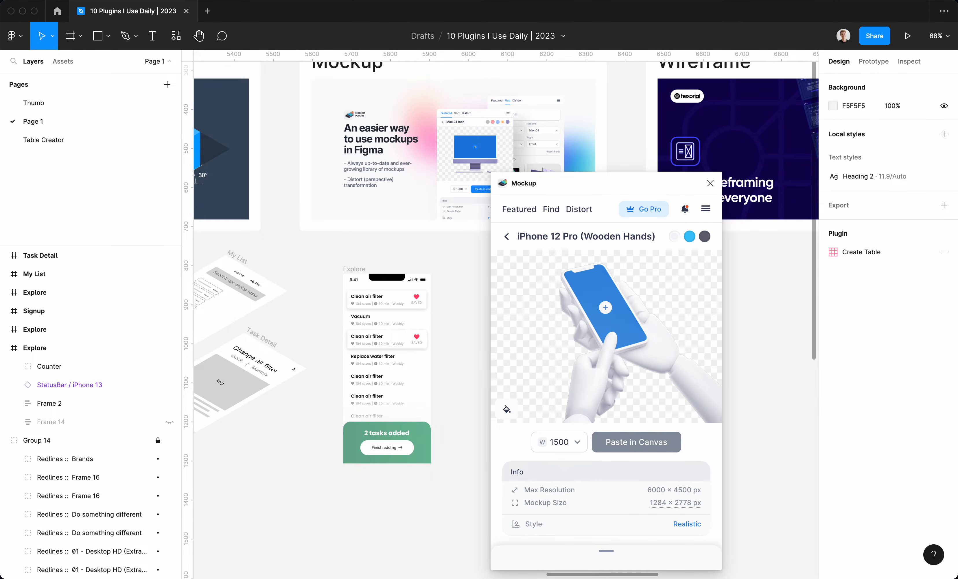
Fill the mockup's phone screen with the cropped Explore frame and paste it into the canvas at 1500 width.
left_click(605, 308)
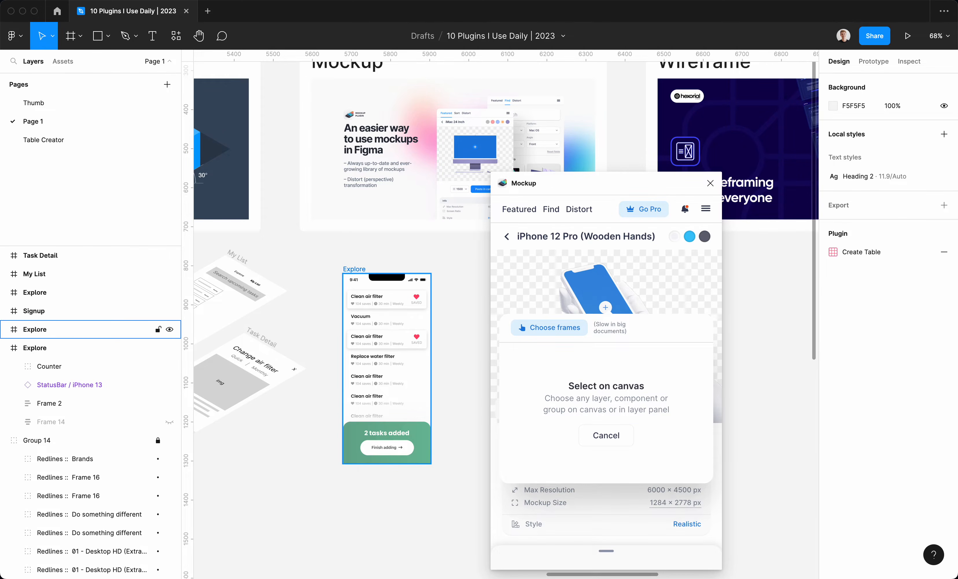
left_click(90, 329)
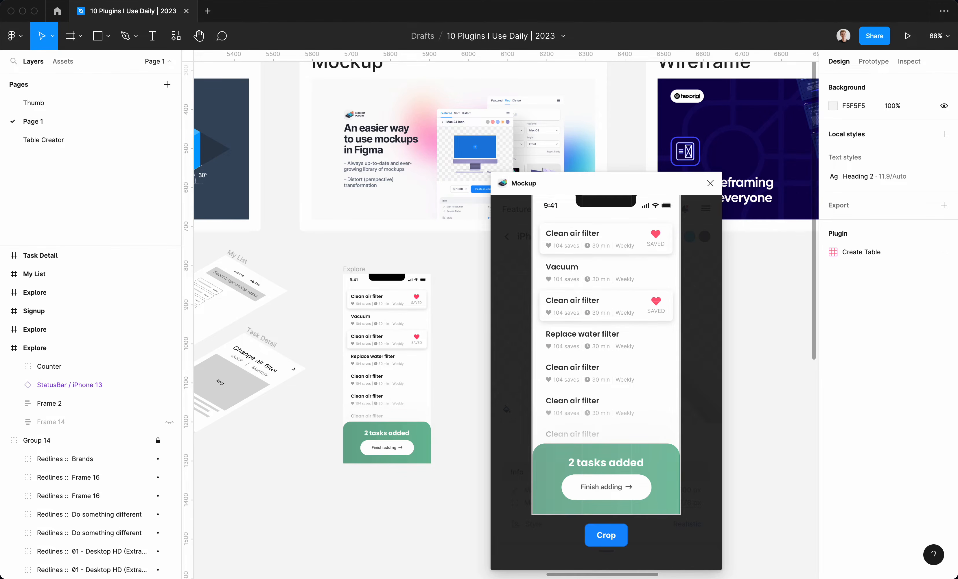
left_click(606, 535)
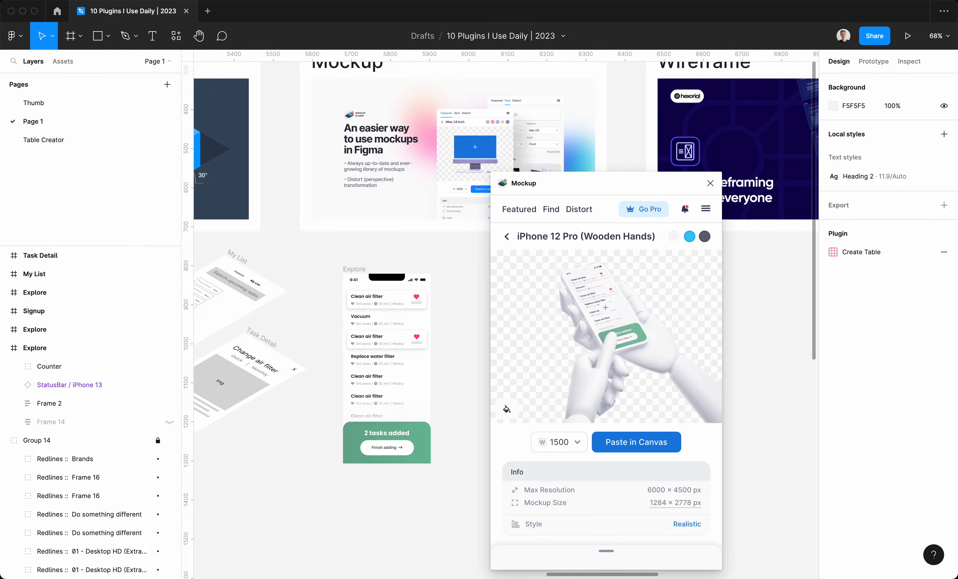
left_click(656, 449)
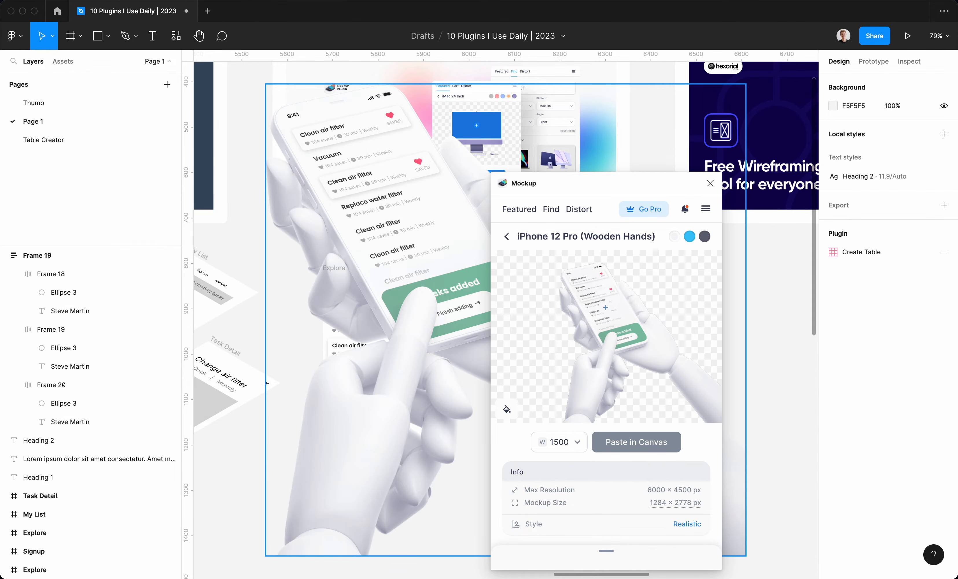
Move the pasted iPhone 12 Pro hands mockup into the empty area below the Explore frame and clear the selection.
scroll(344, 264, "down", 5)
scroll(344, 264, "down", 2)
scroll(344, 264, "right", 1)
left_click_drag(343, 264, 433, 401)
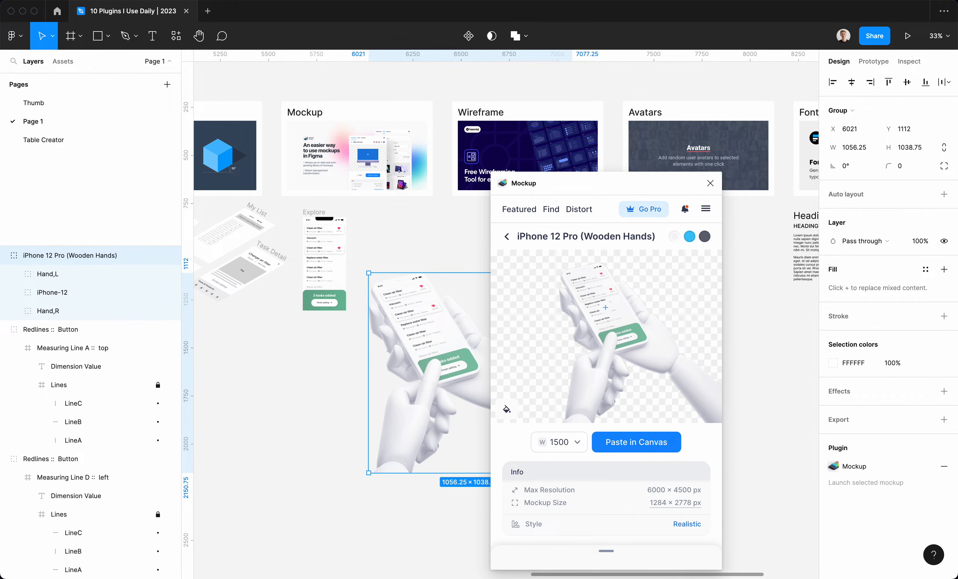
key("Escape")
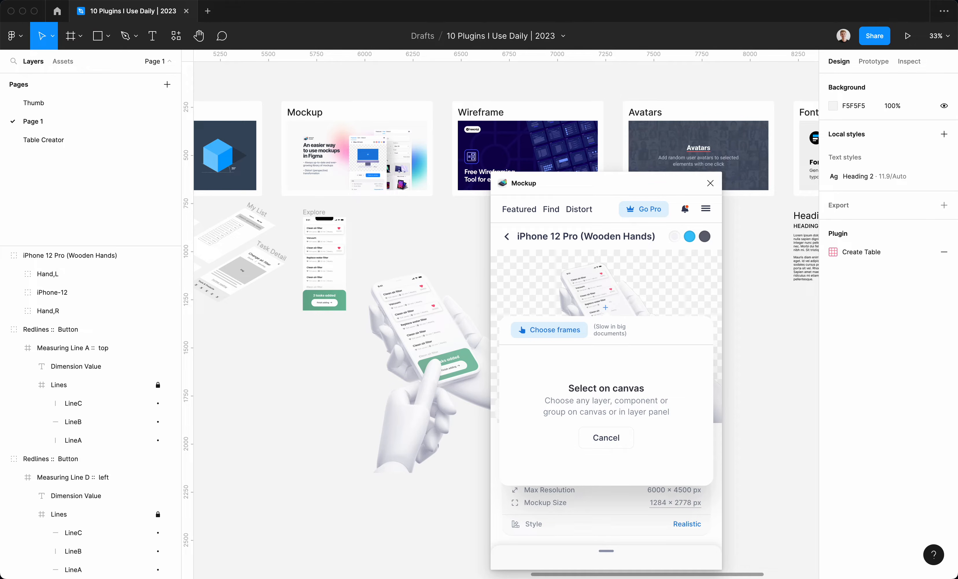
Return to the mockup results, close the Mockup plugin, and move the hands mockup farther down the canvas.
left_click(507, 237)
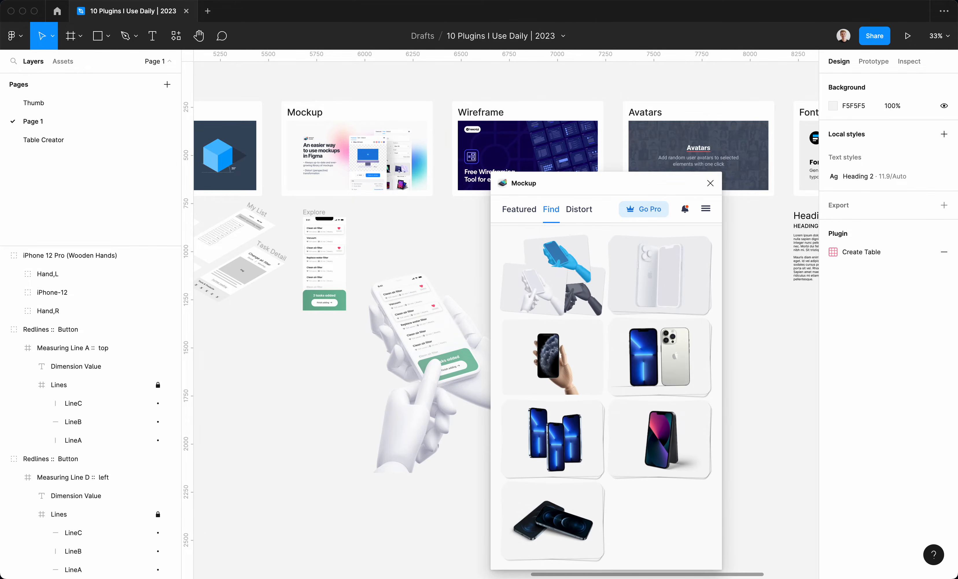
scroll(658, 305, "up", 2)
scroll(620, 318, "up", 2)
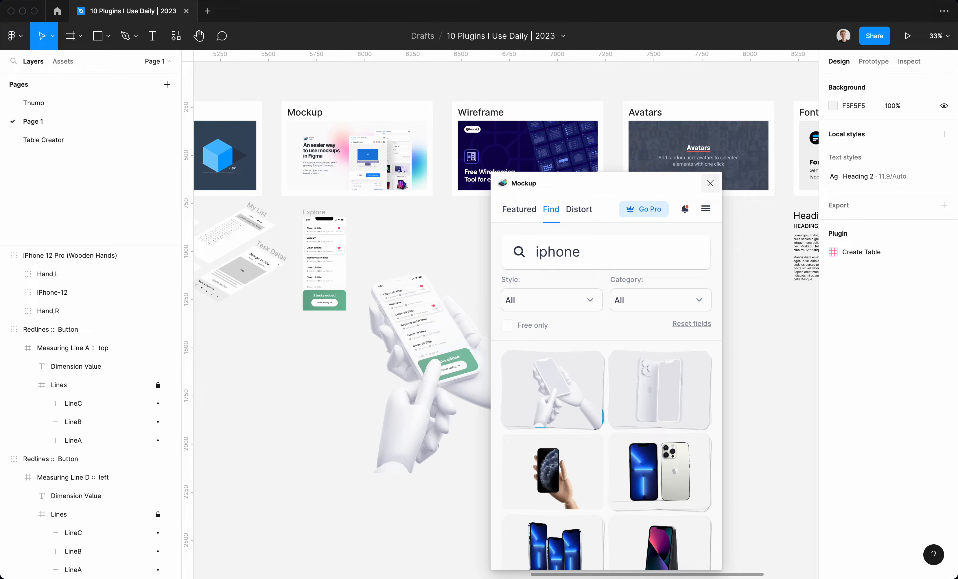
left_click(710, 183)
left_click_drag(464, 364, 316, 497)
left_click(472, 441)
Go to the Wireframe section, search the plugins for "wireframe", and run the Wireframe plugin.
scroll(496, 195, "up", 2)
scroll(496, 195, "right", 1)
scroll(496, 196, "up", 5)
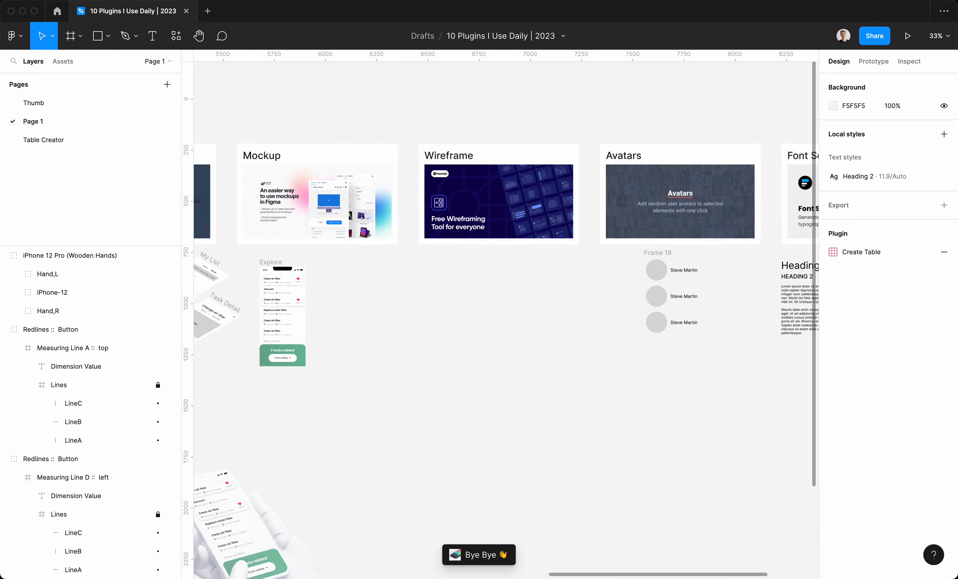
scroll(496, 234, "up", 1)
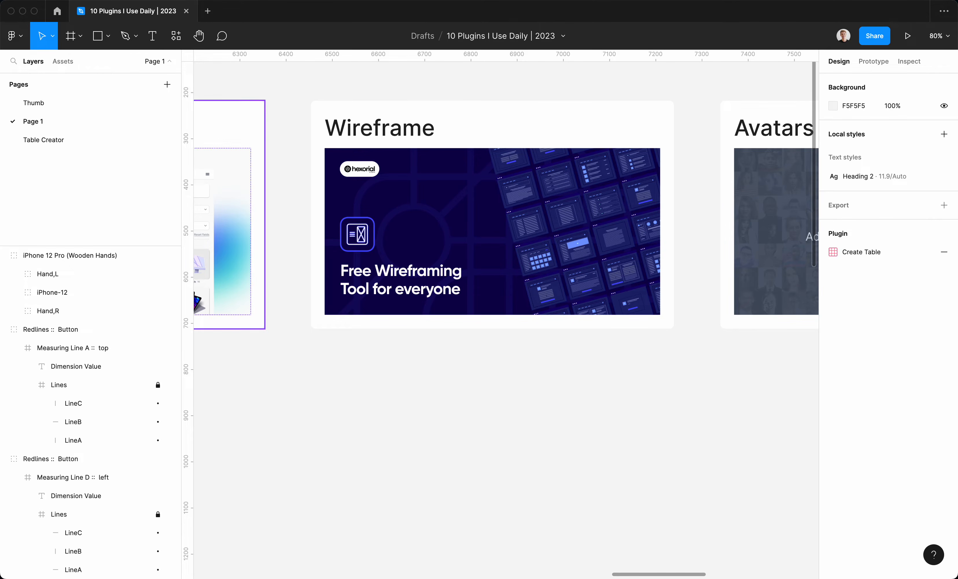
left_click(176, 36)
type("wireframe")
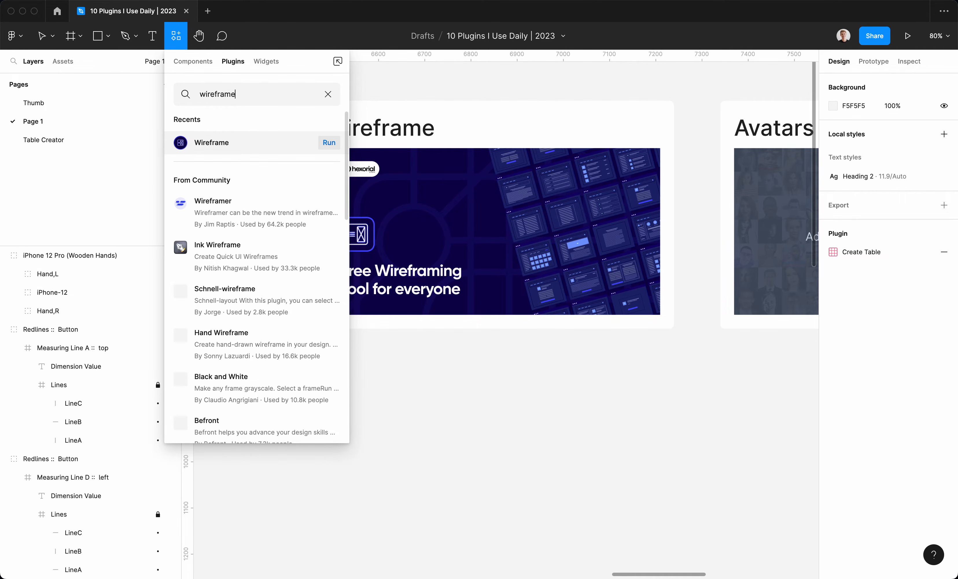
left_click(328, 143)
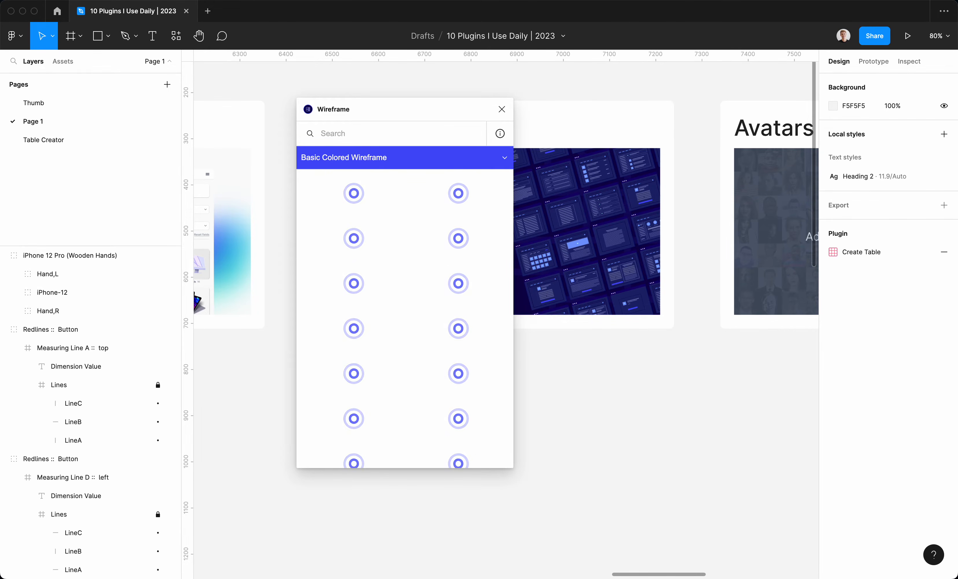
Add the video article, image gallery, pie chart and video-with-list wireframes from Basic Colored Wireframe below the Wireframe card.
scroll(404, 307, "down", 10)
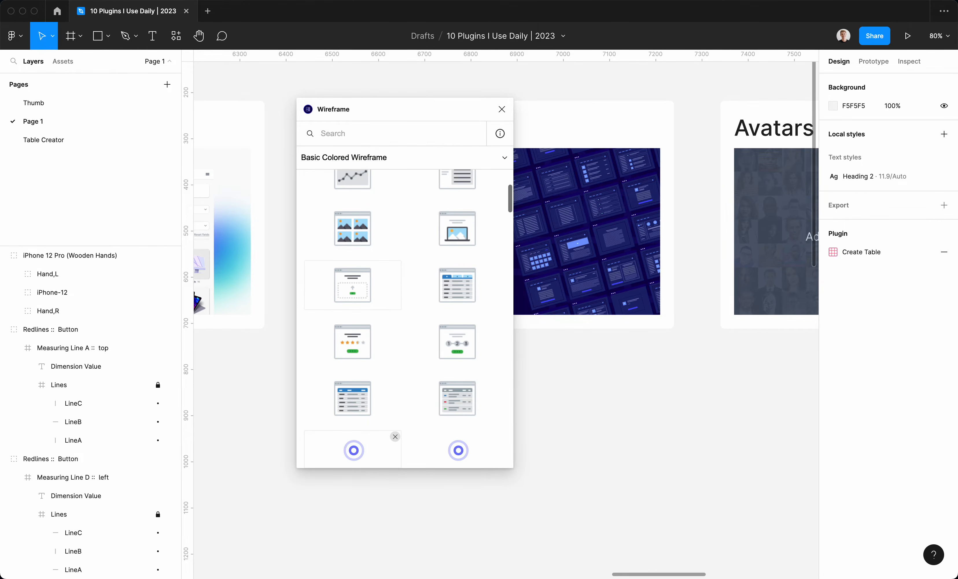
scroll(353, 384, "up", 8)
left_click_drag(353, 255, 646, 387)
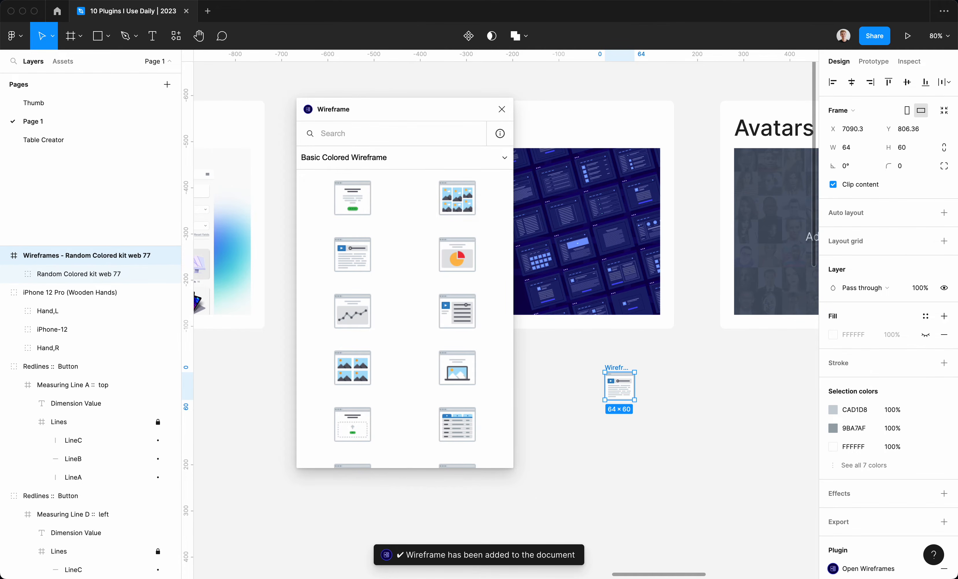
scroll(646, 387, "down", 2)
scroll(646, 387, "left", 1)
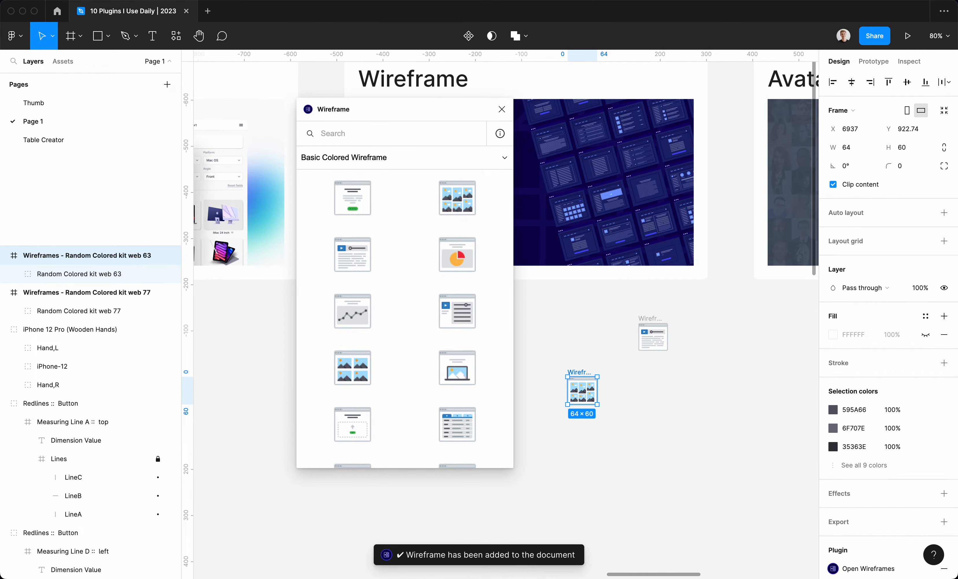
left_click_drag(457, 254, 550, 319)
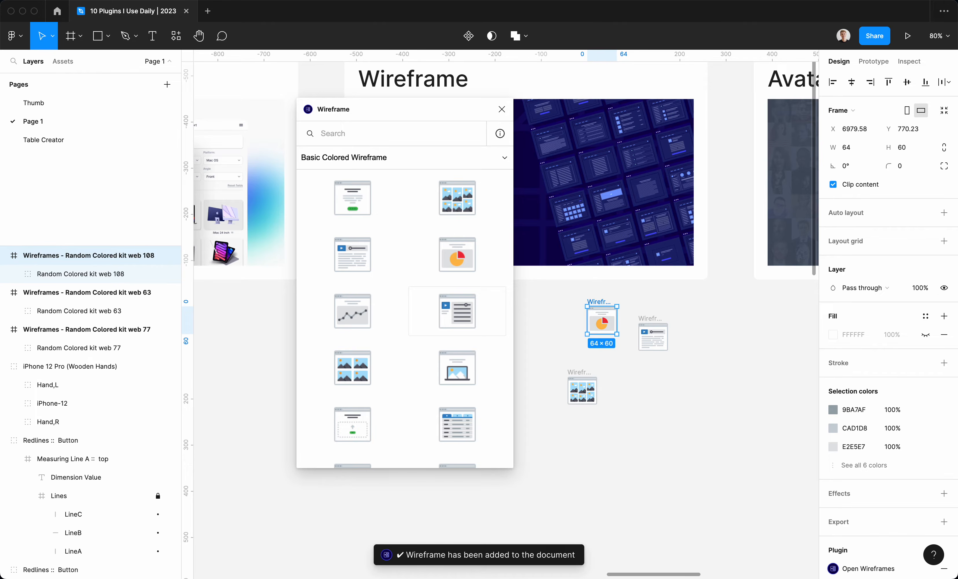
left_click_drag(457, 311, 656, 385)
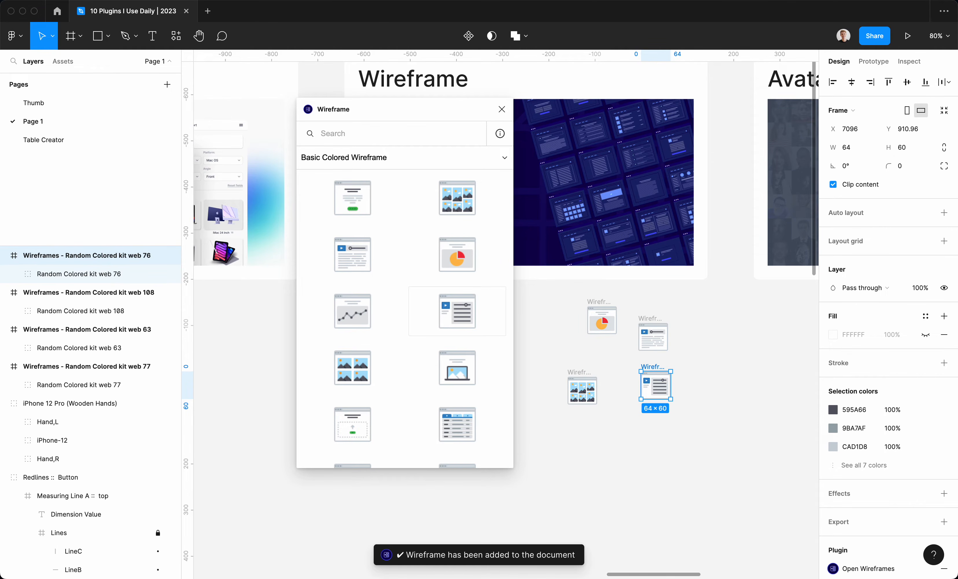
Switch the wireframe library to Super Flow Pro Kit and expand the video-with-list wireframe's nested vector layers.
left_click(402, 157)
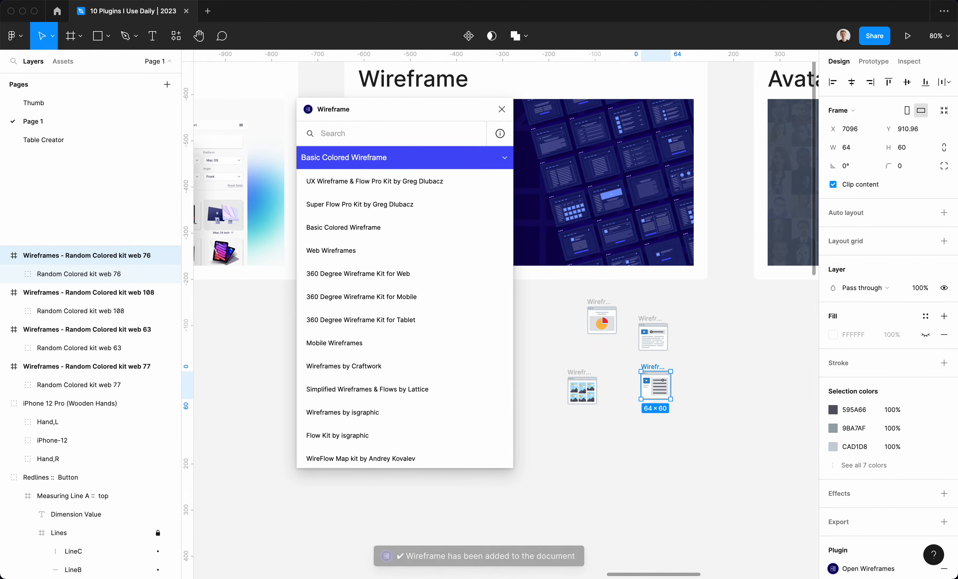
left_click(390, 205)
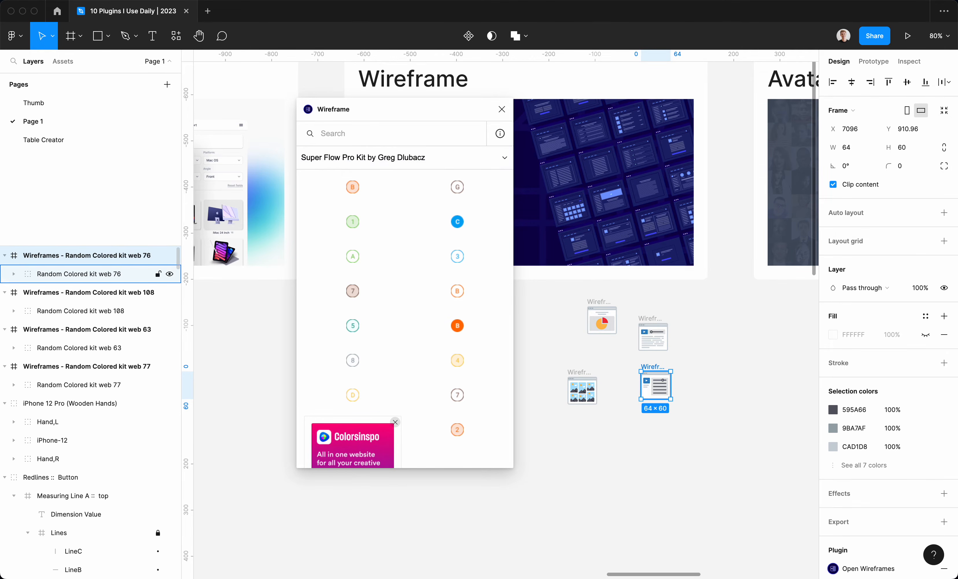
left_click(14, 274)
left_click(27, 293)
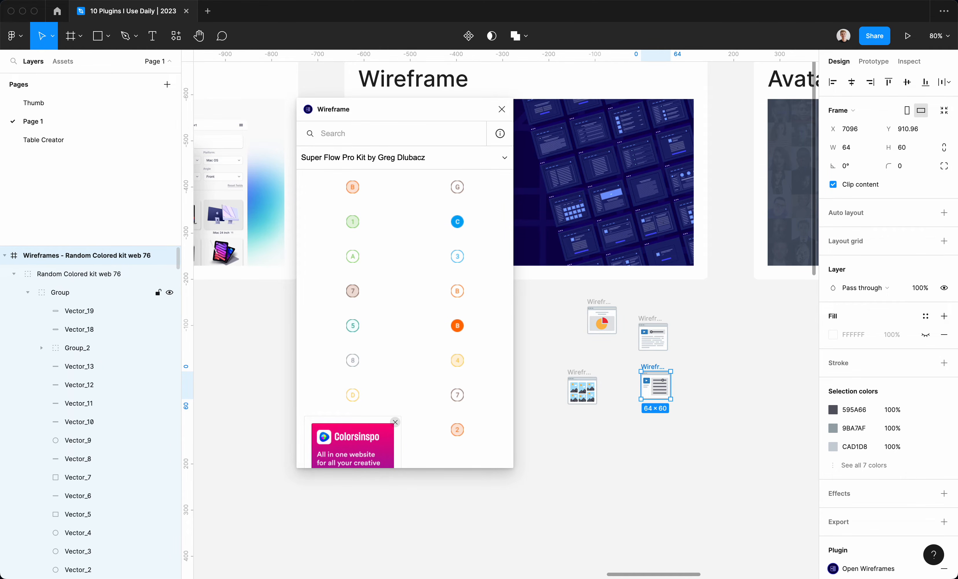
scroll(713, 393, "up", 5)
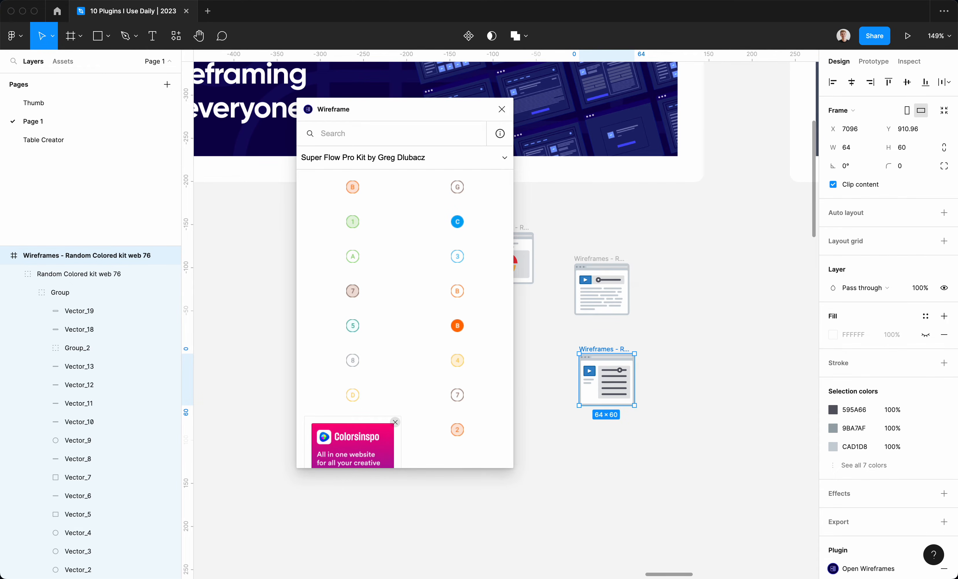
scroll(713, 392, "left", 2)
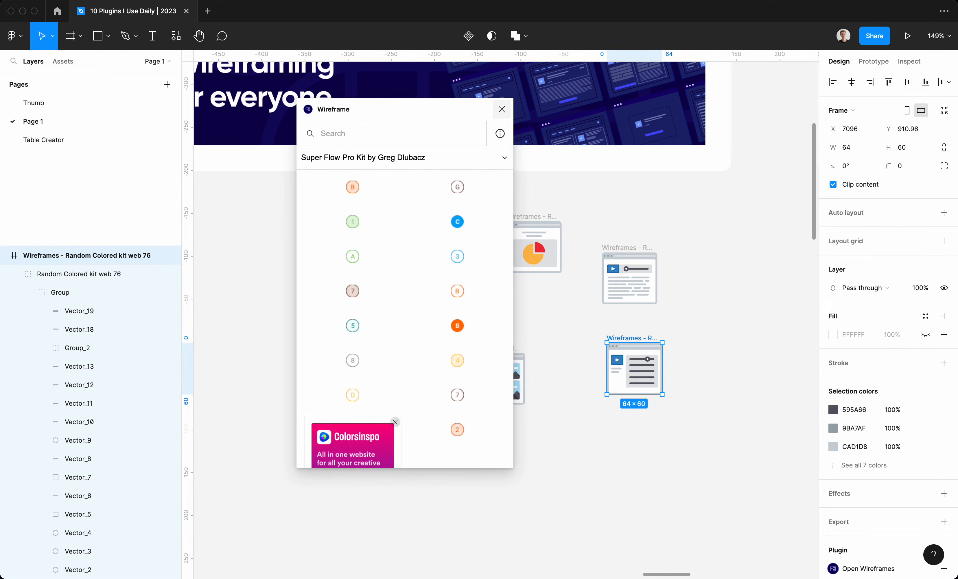
Close the Wireframe plugin, scale the four wireframes together to about 2.78x from their upper corner, and deselect them.
left_click(501, 109)
scroll(624, 242, "down", 3)
left_click_drag(497, 220, 648, 342)
key("k")
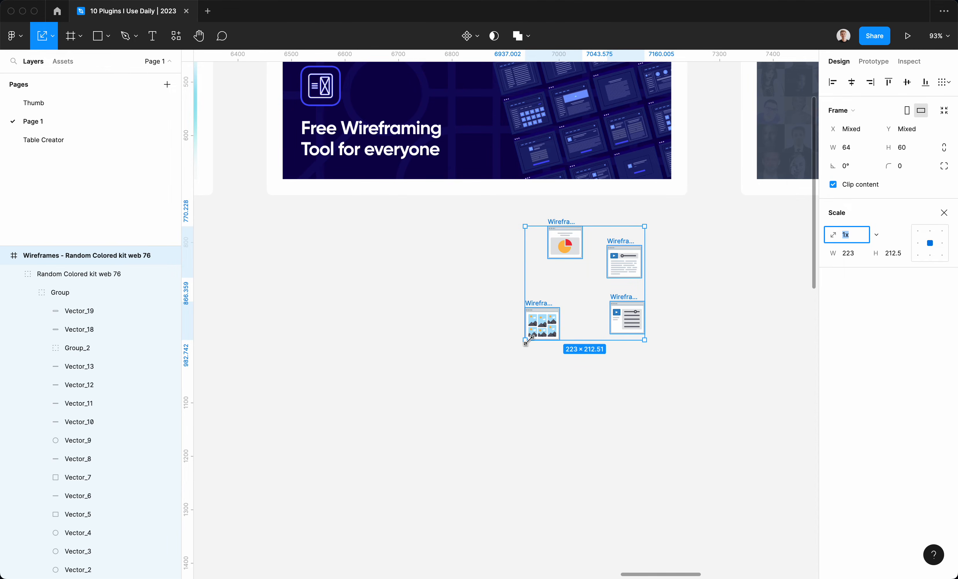
left_click_drag(525, 340, 311, 543)
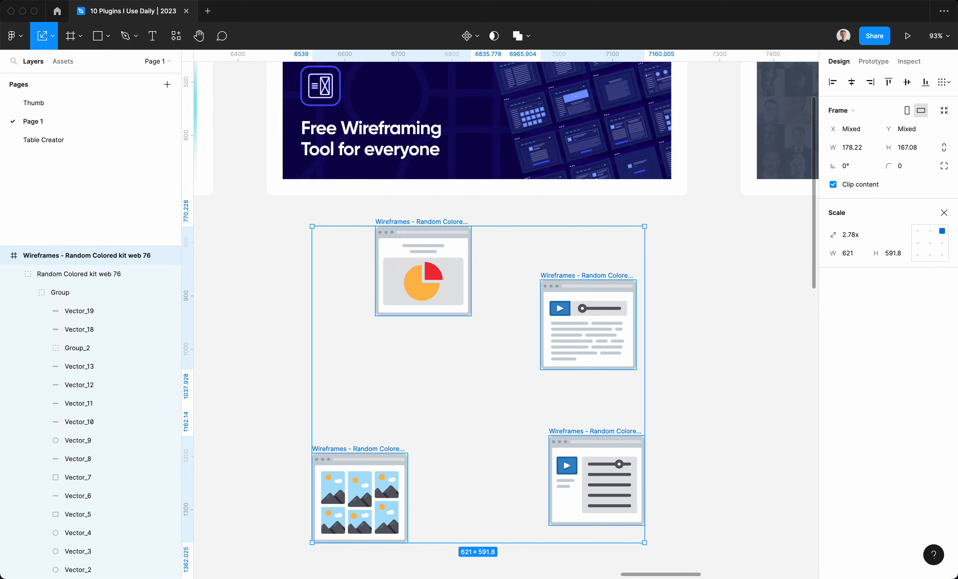
key("v")
key("Escape")
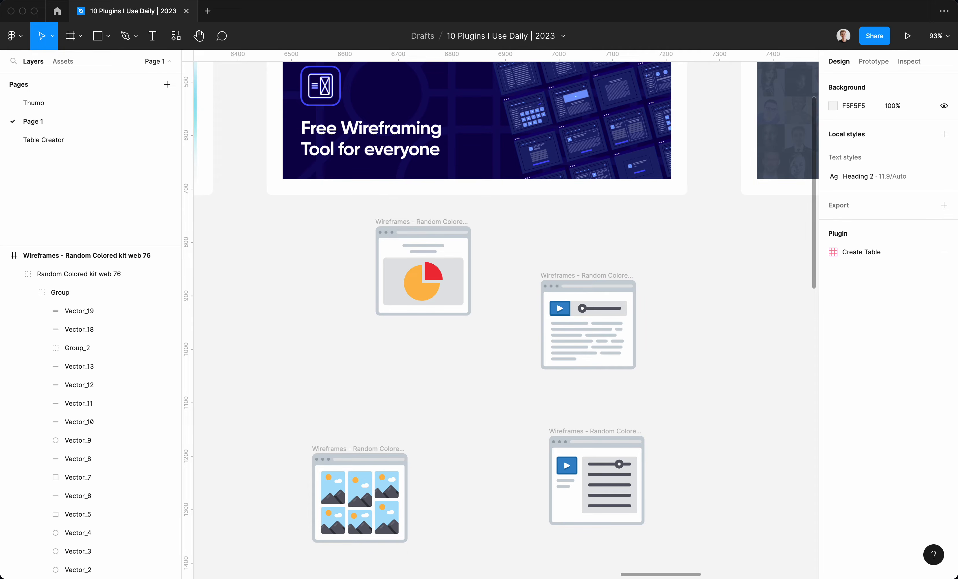
In the Avatars section, fill the first row's circle with a random photo by searching the plugins for "avatars" and running Avatars.
scroll(506, 315, "up", 5)
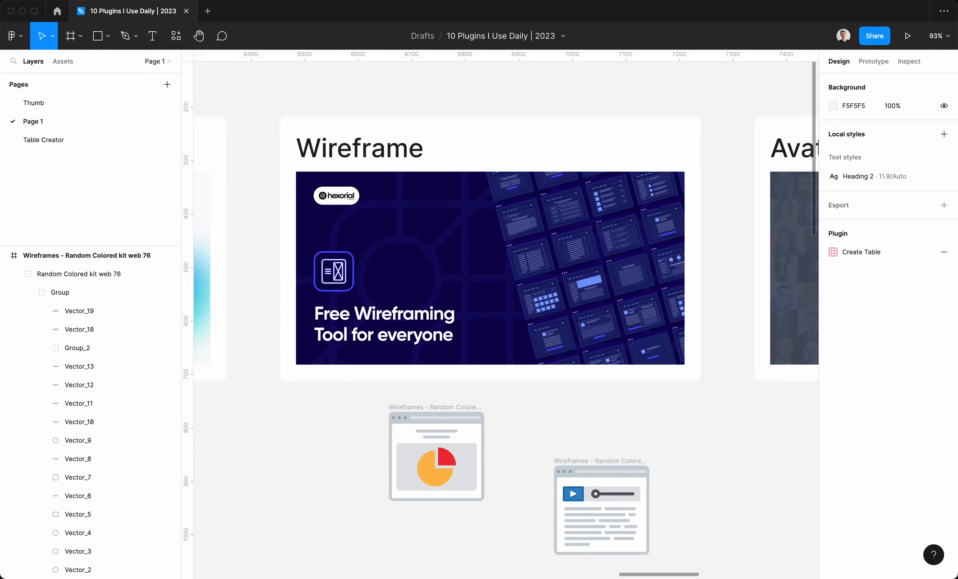
scroll(506, 316, "right", 10)
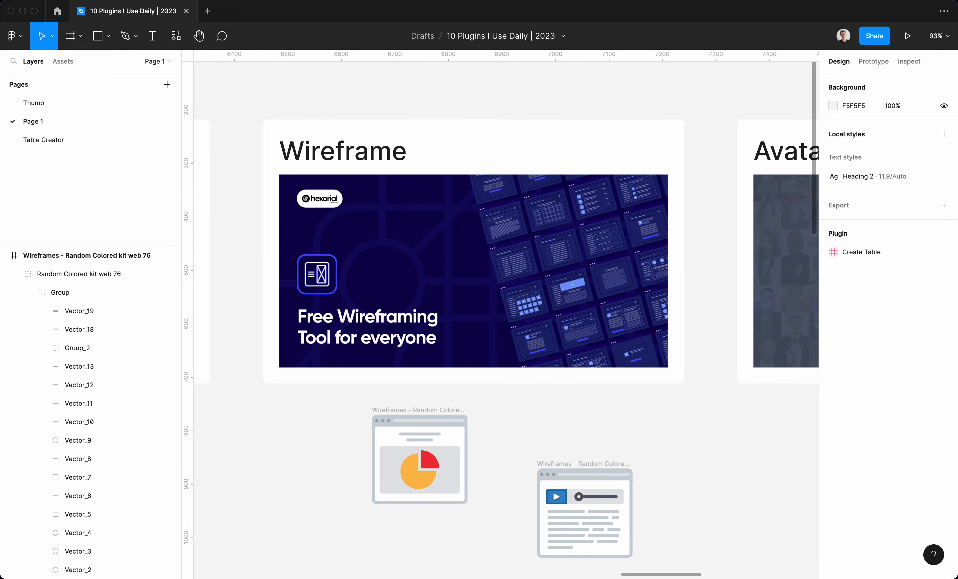
scroll(505, 316, "right", 2)
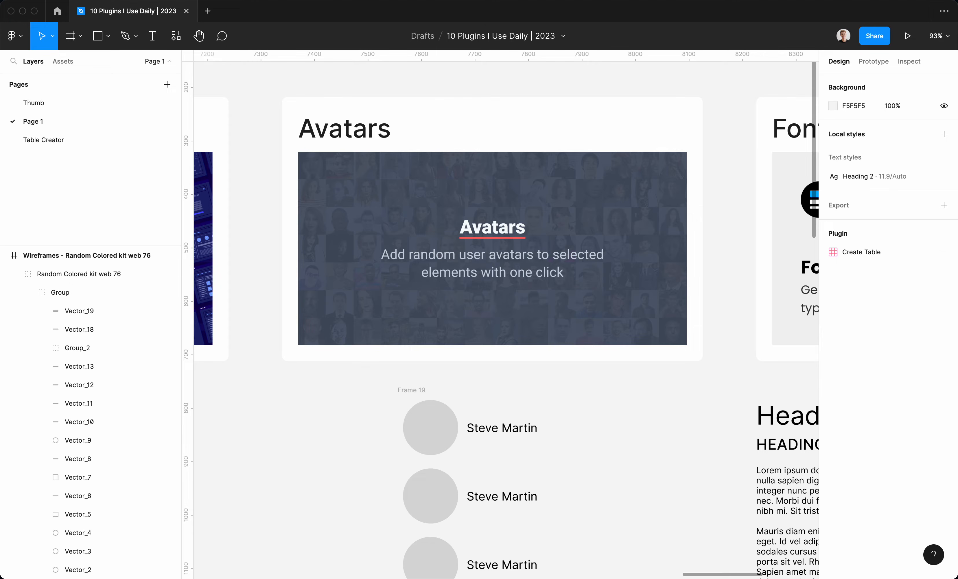
scroll(530, 252, "down", 5)
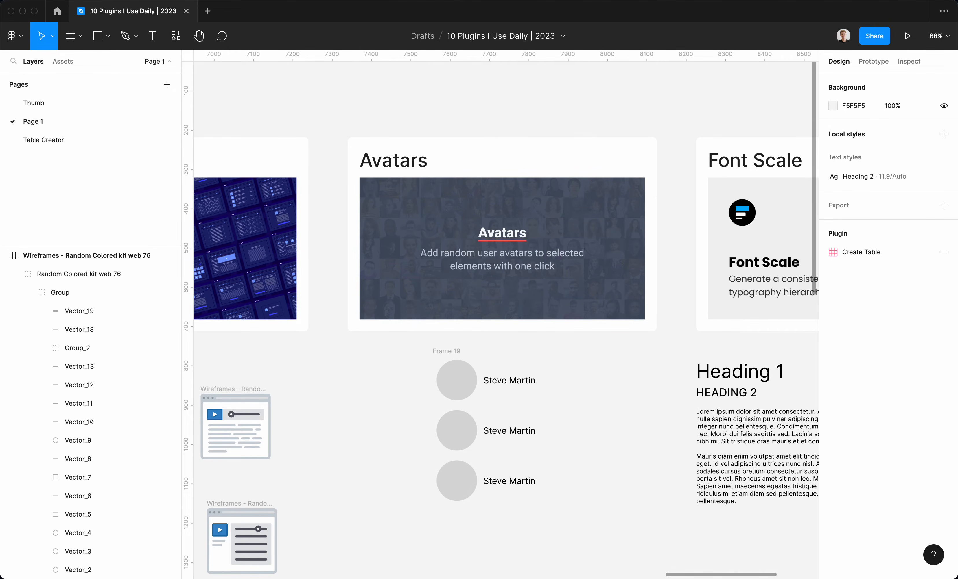
scroll(500, 315, "down", 2)
scroll(500, 315, "right", 1)
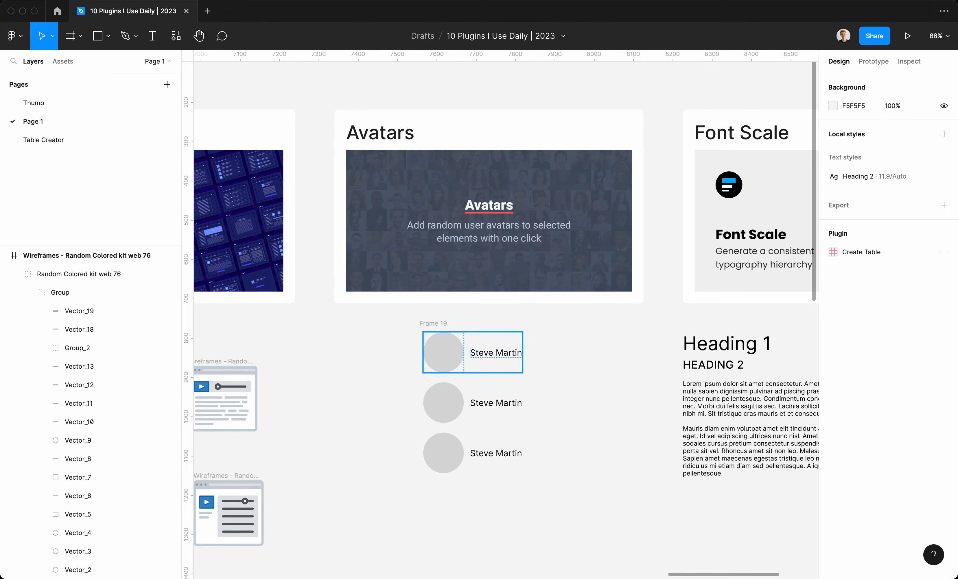
left_click(443, 353, "super")
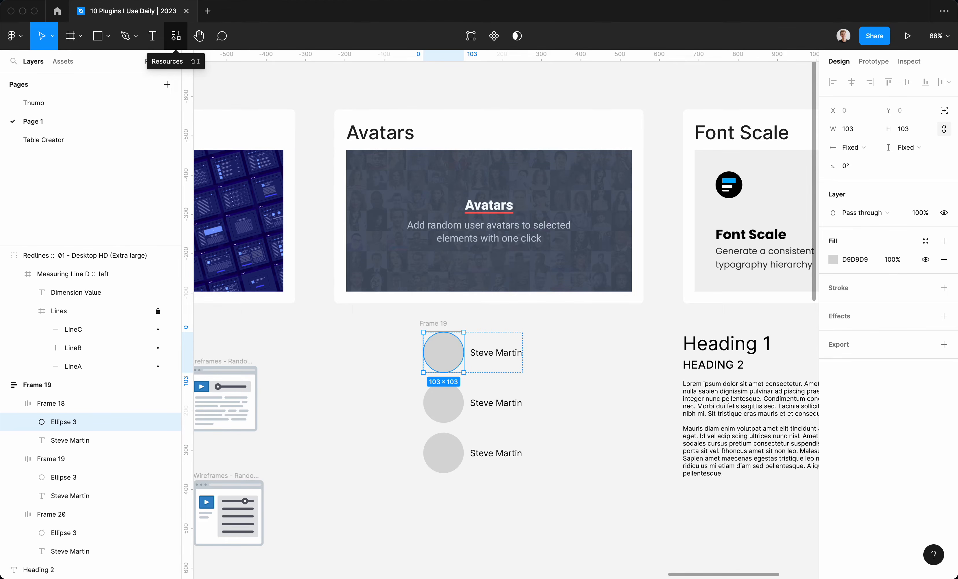
left_click(176, 36)
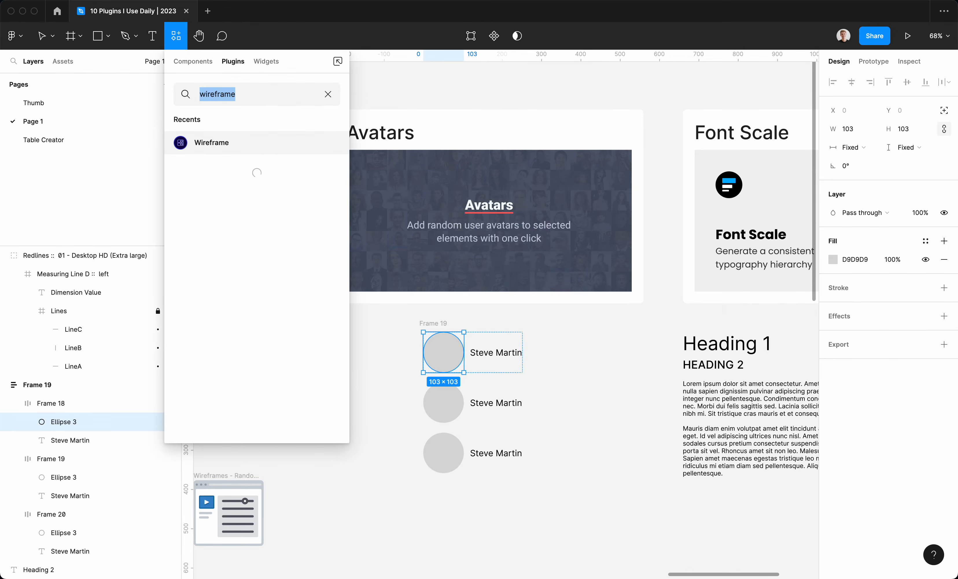
type("avatars")
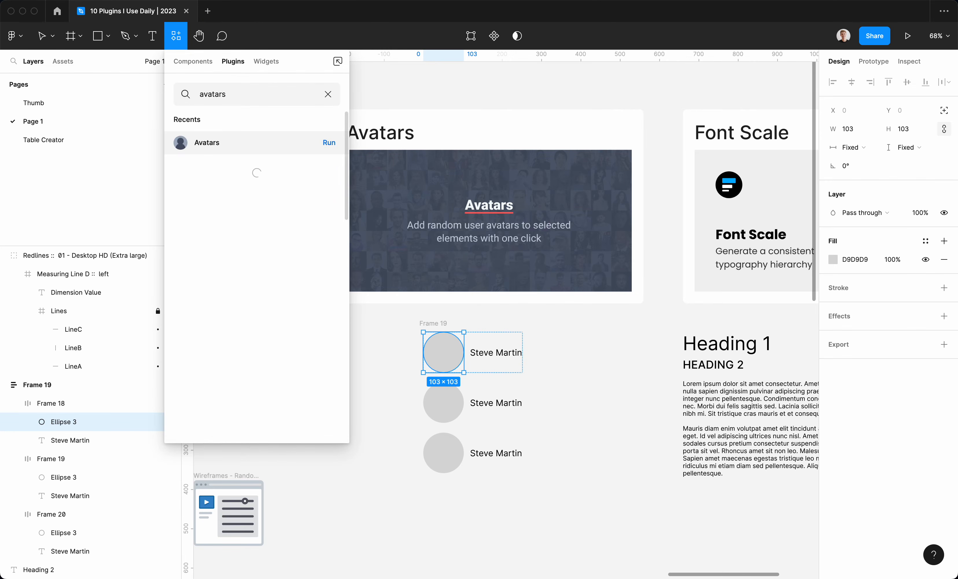
left_click(329, 142)
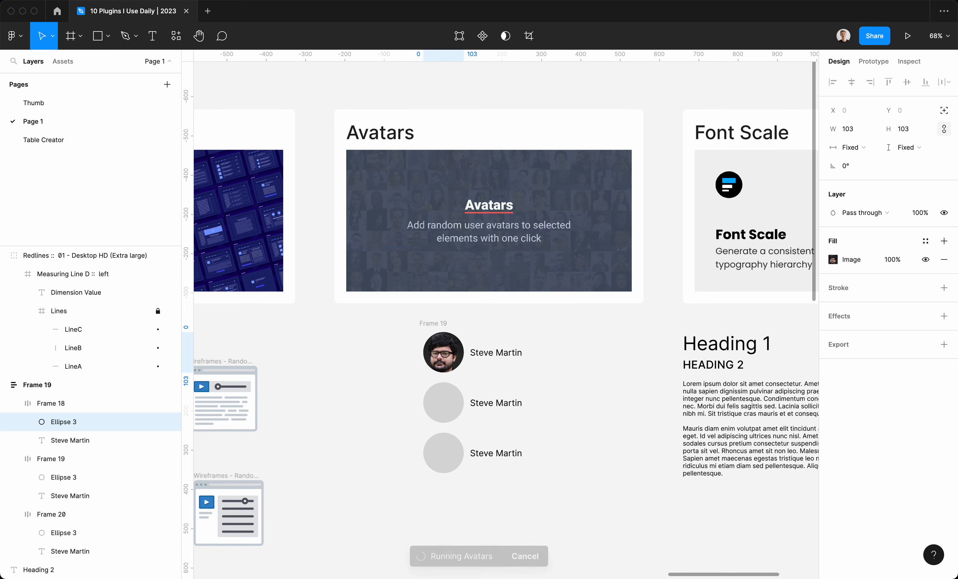
Rerun the Avatars plugin on the second and third rows' circles to fill each with a random photo.
scroll(500, 311, "down", 1)
left_click(464, 362)
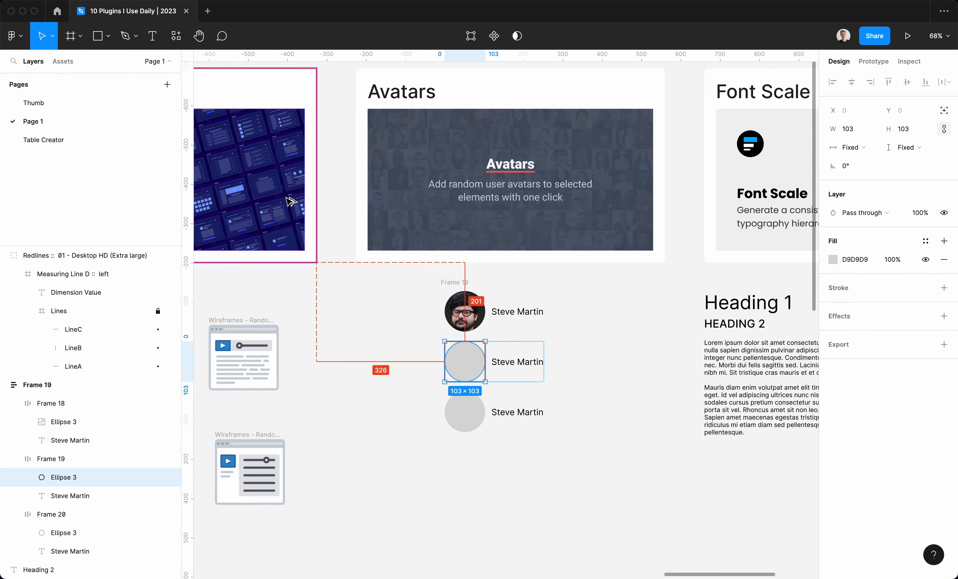
key("super+alt+p")
left_click(464, 413, "super")
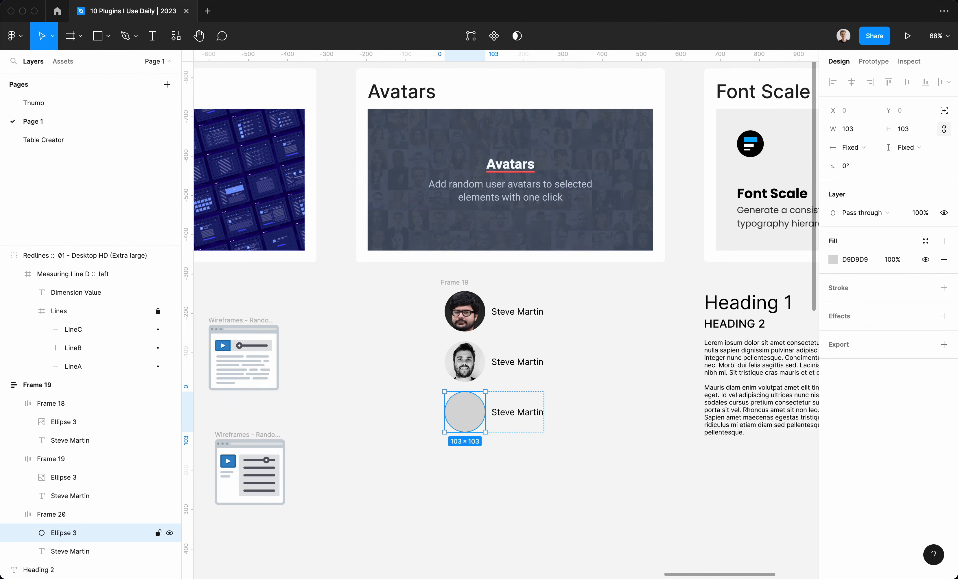
key("super+alt+p")
Duplicate the third avatar row three times within the list frame.
left_click(507, 467)
left_click(488, 415)
key("super+d")
key("super+d")
key("super+d")
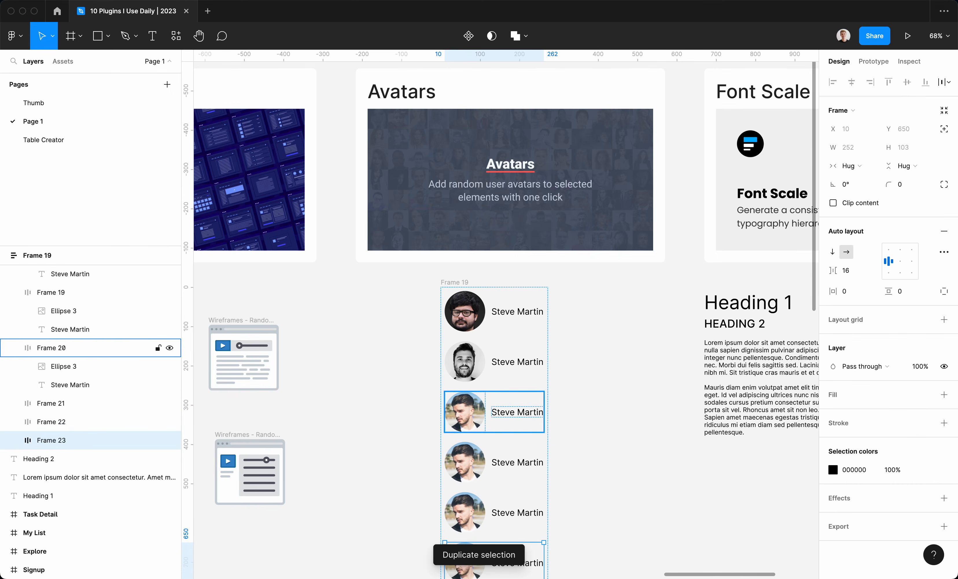
Rerun the Avatars plugin on each of the three duplicated rows' circles to give them different photos, and deselect.
scroll(488, 415, "down", 5)
left_click(470, 284, "super")
key("super+alt+p")
left_click(470, 334, "super")
key("super+alt+p")
left_click(470, 385, "super")
key("super+alt+p")
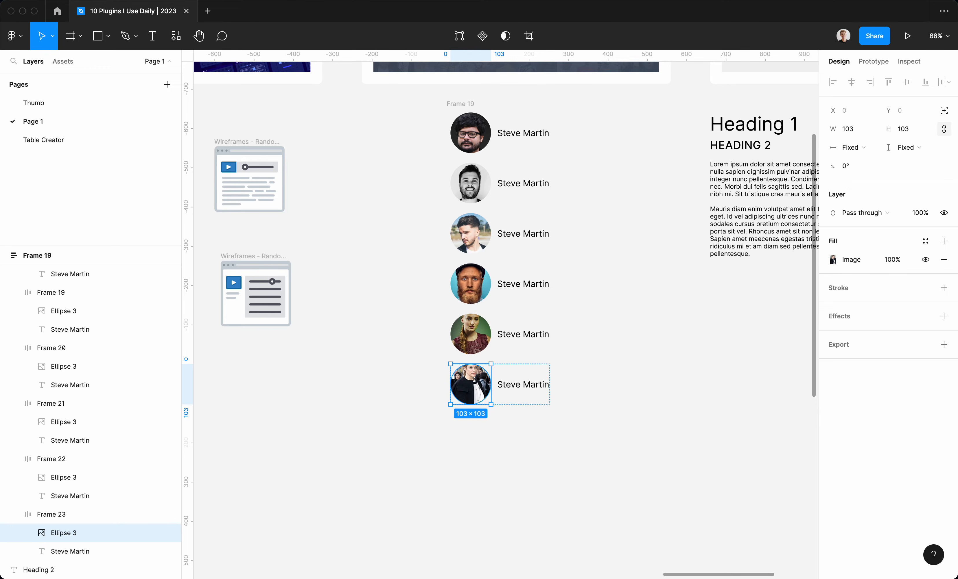
key("Escape")
scroll(500, 285, "up", 2)
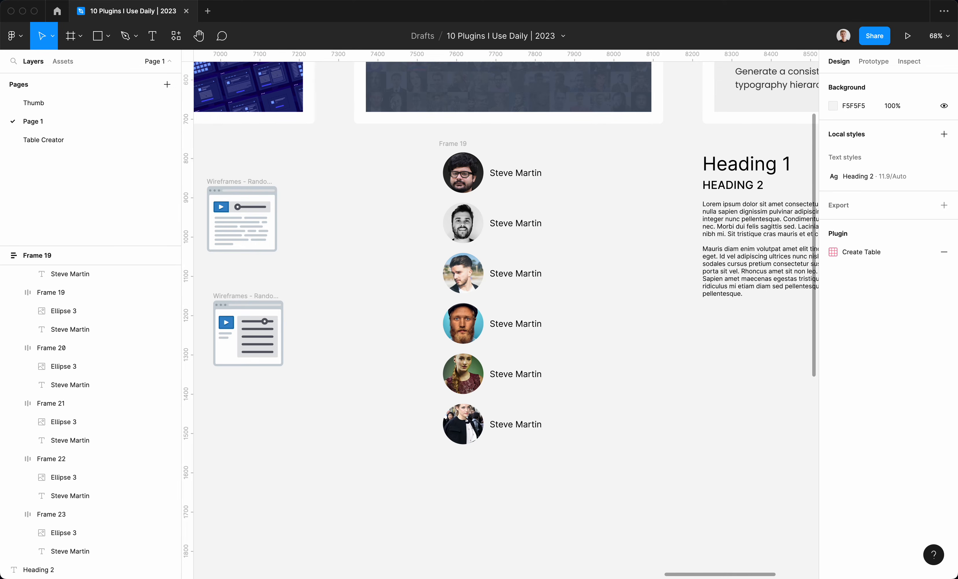
Select the name texts of all six avatar rows, search the plugins for "content", and run Content Reel.
scroll(492, 324, "up", 2)
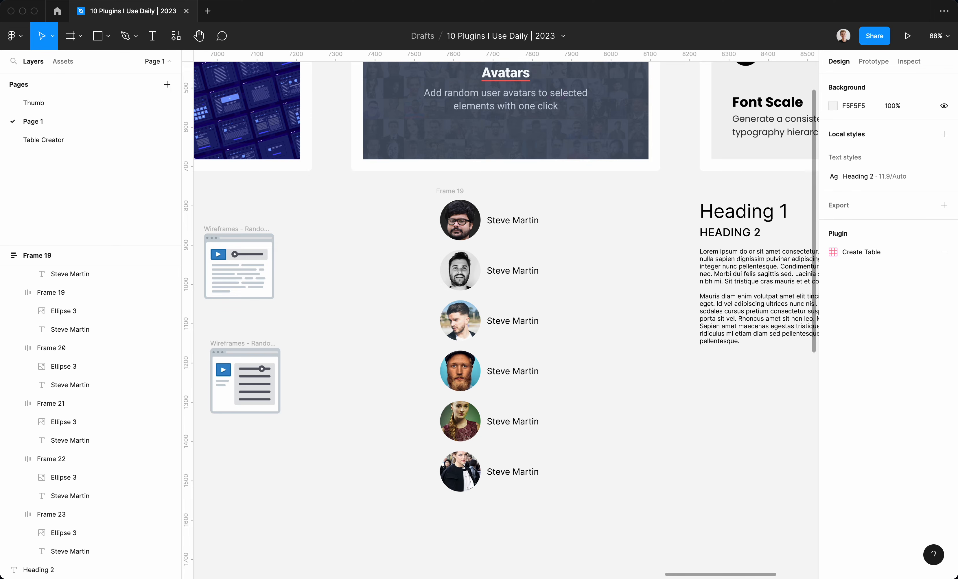
scroll(506, 314, "right", 1)
scroll(506, 314, "down", 1)
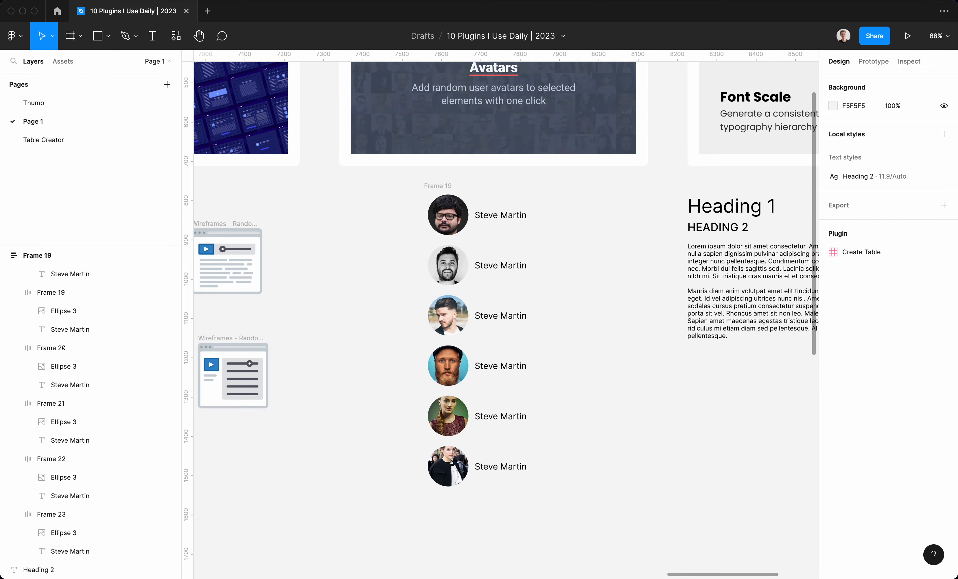
left_click_drag(508, 525, 499, 178)
key("shift+i")
type("con")
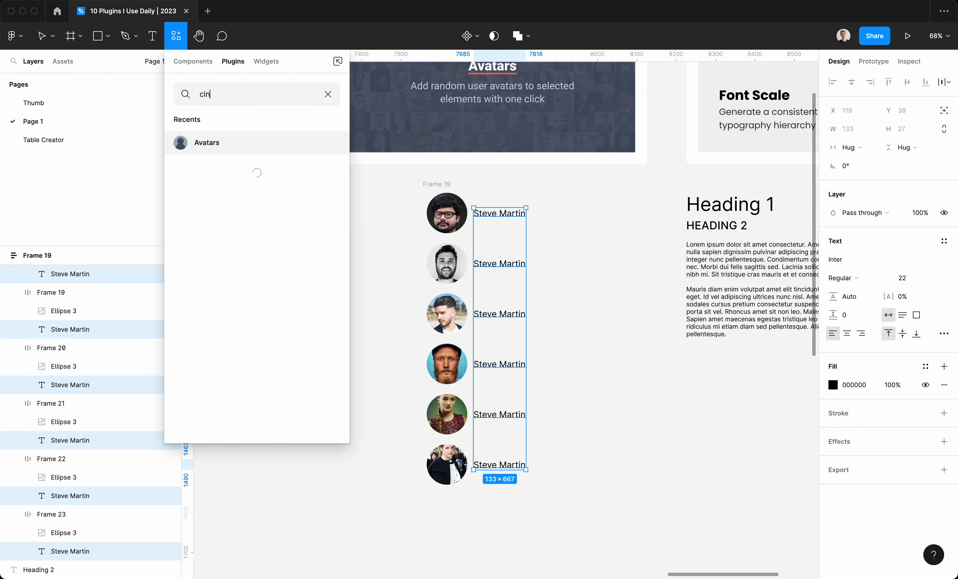
type("tent")
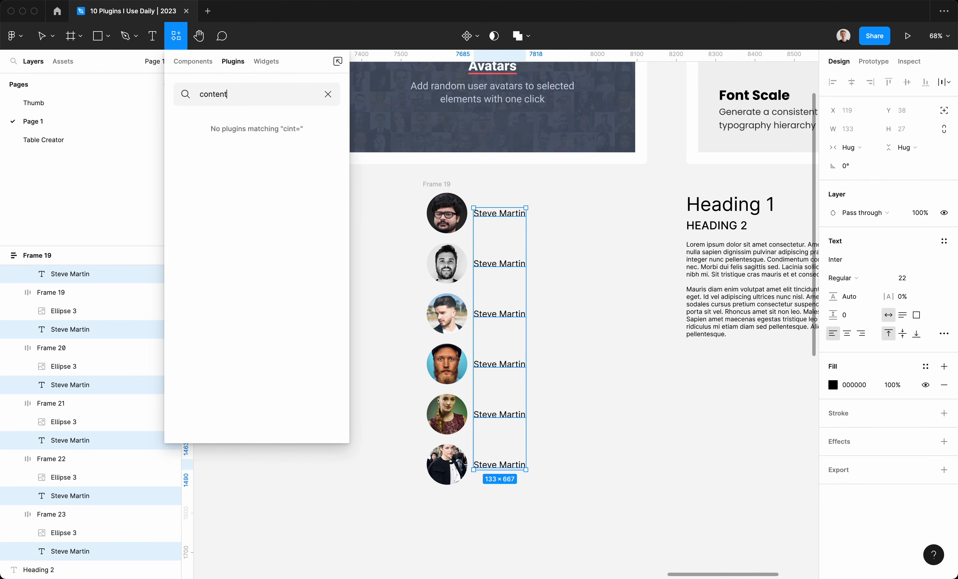
left_click(329, 142)
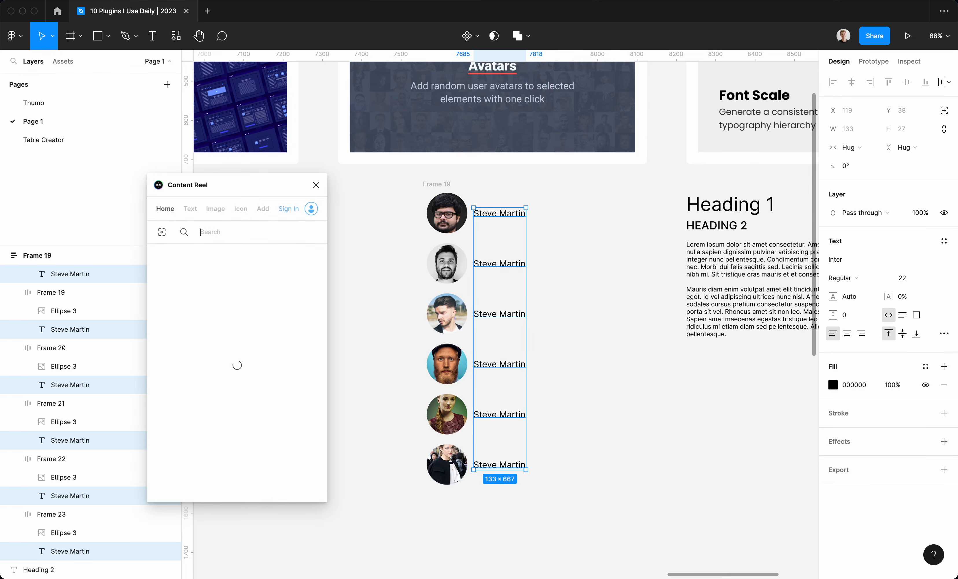
Apply random entries from Content Reel's Full Name (first last) set to the six name texts and close the plugin.
left_click(234, 293)
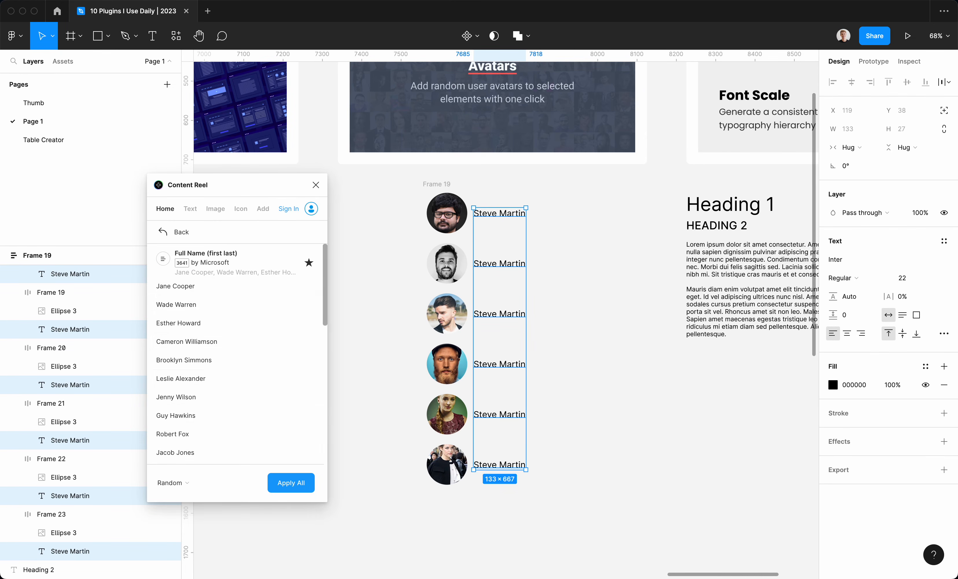
left_click(290, 484)
left_click(374, 480)
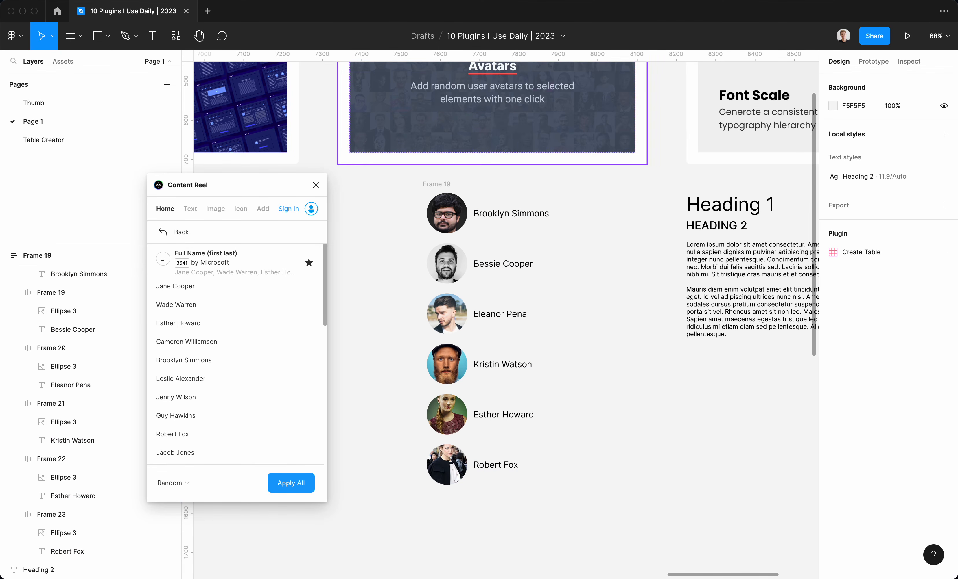
left_click(316, 185)
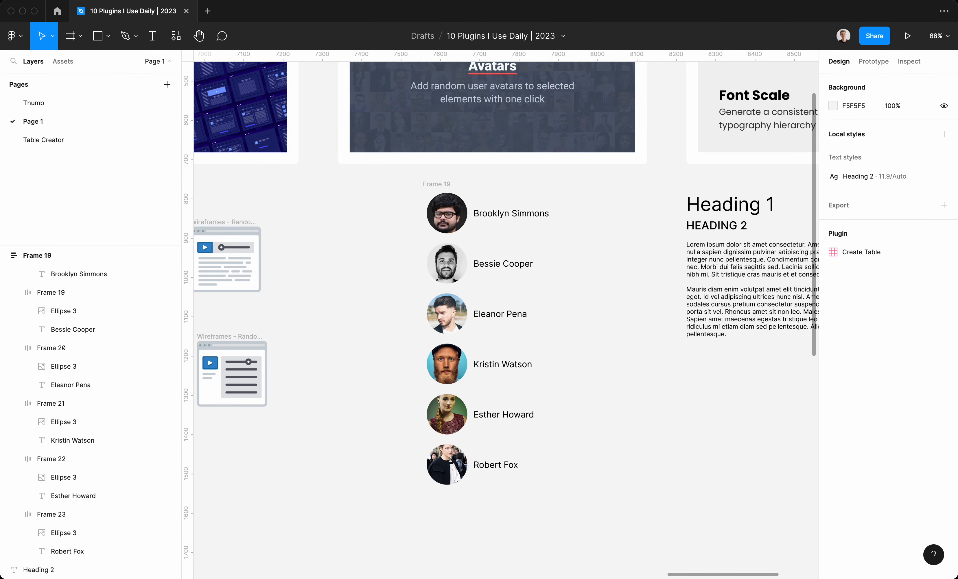
Go to the Font Scale section, search the plugins for "font scale", and run the Font Scale plugin.
scroll(503, 312, "right", 10)
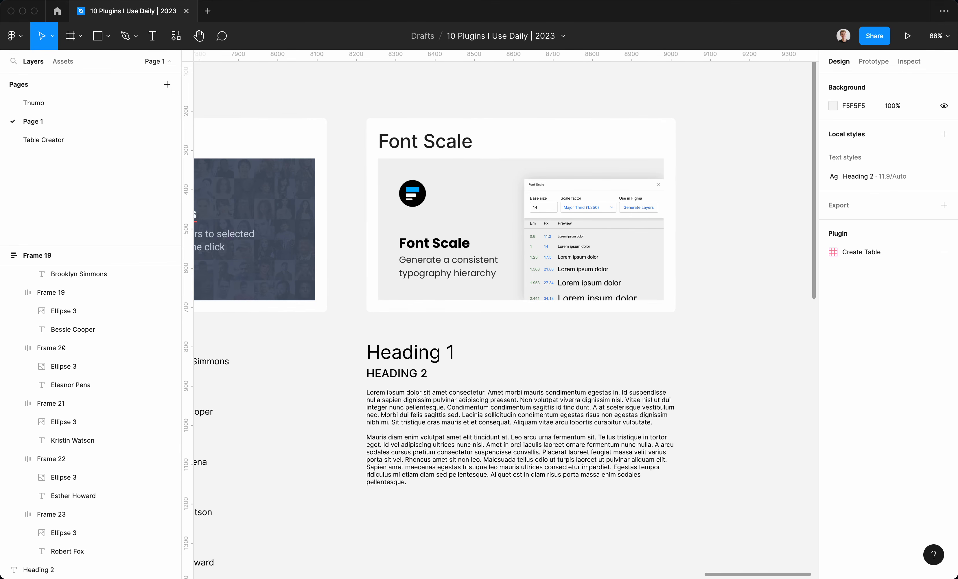
scroll(503, 312, "right", 1)
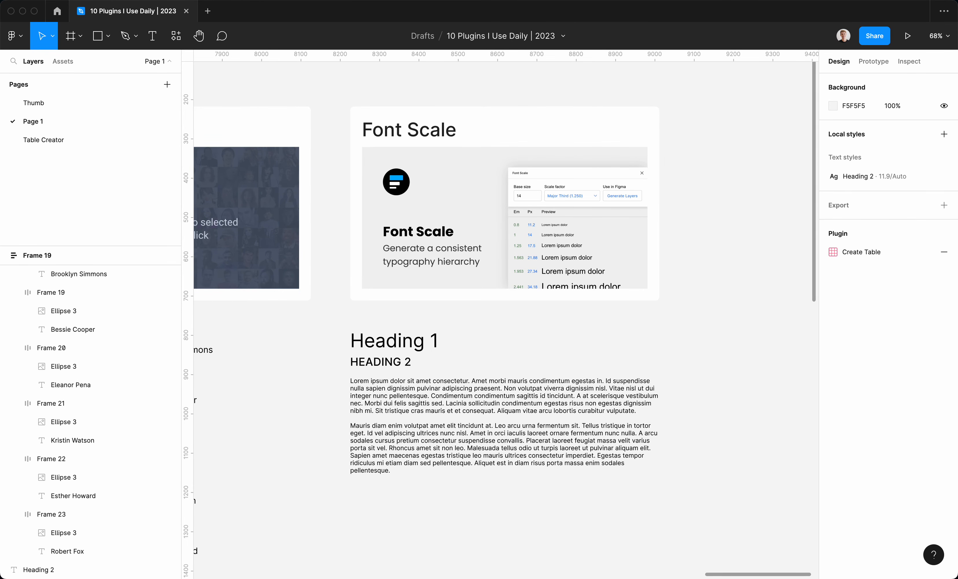
scroll(503, 312, "down", 1)
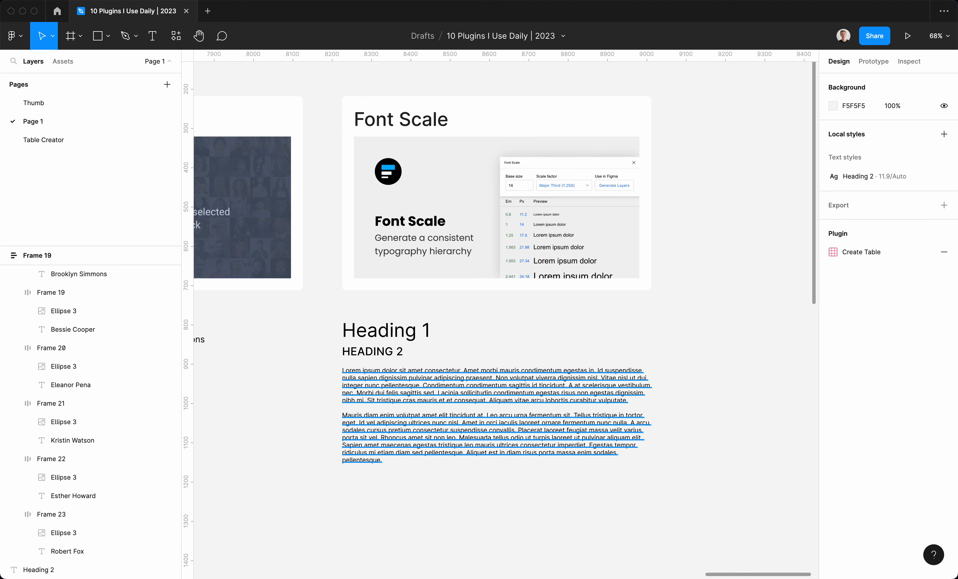
key("shift+i")
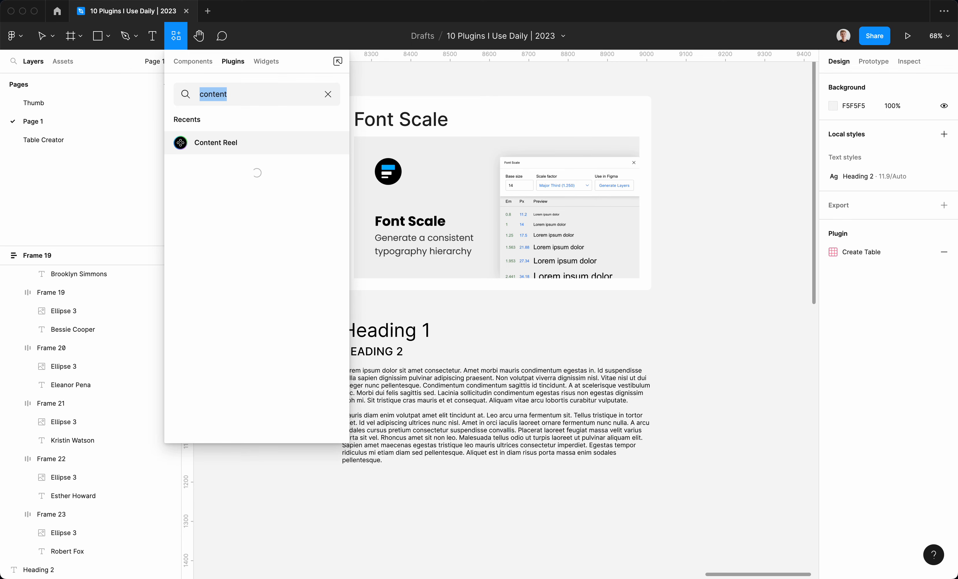
type("font scale")
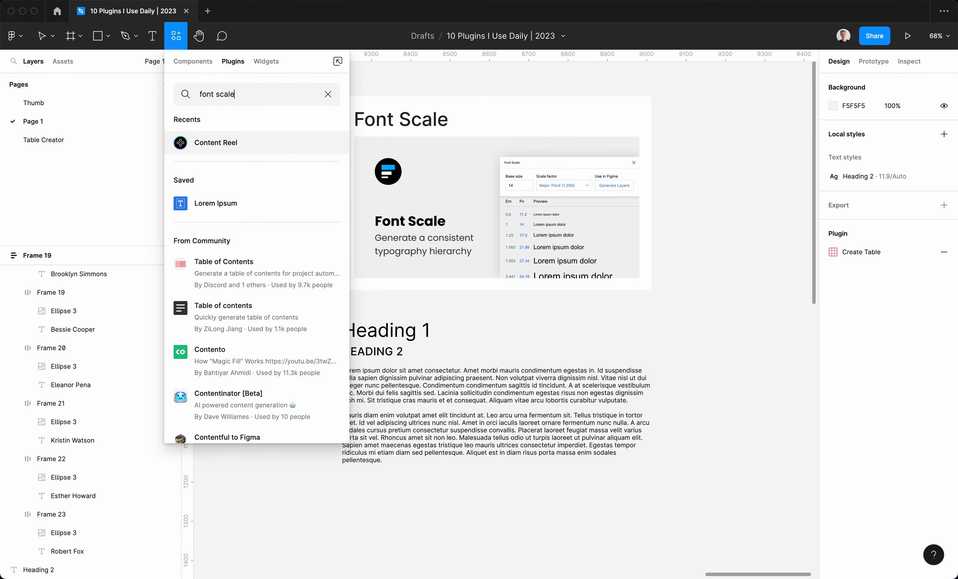
key("Return")
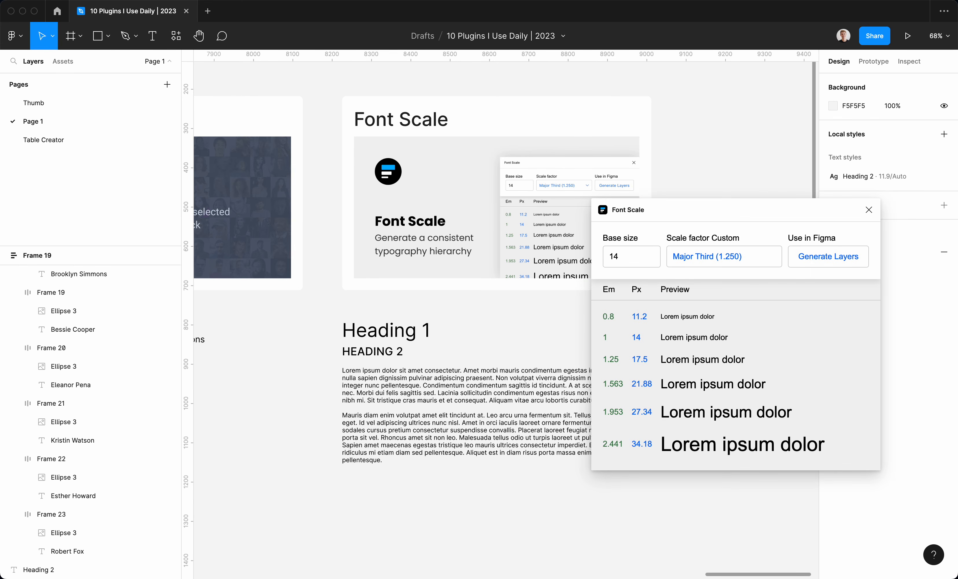
Set the Font Scale base size to 16 and look through the type size preview.
scroll(429, 273, "down", 3)
scroll(429, 273, "right", 3)
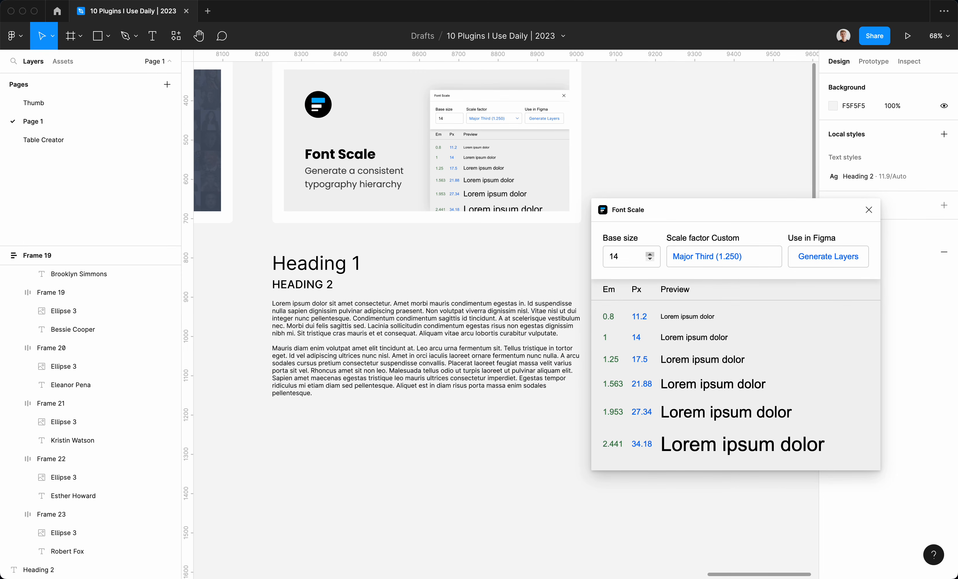
left_click(650, 254)
left_click(650, 254)
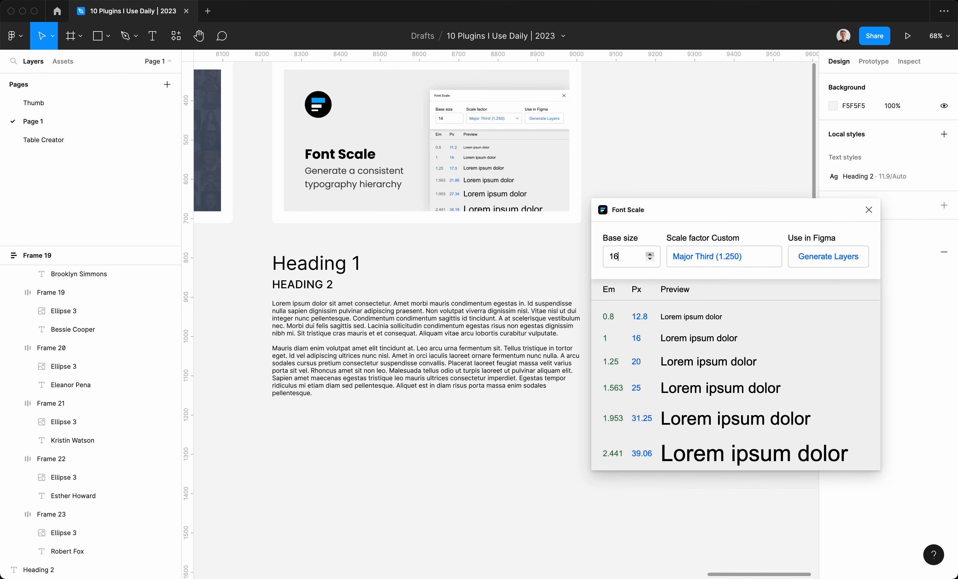
left_click(650, 259)
left_click(650, 253)
scroll(736, 351, "down", 2)
scroll(735, 351, "down", 1)
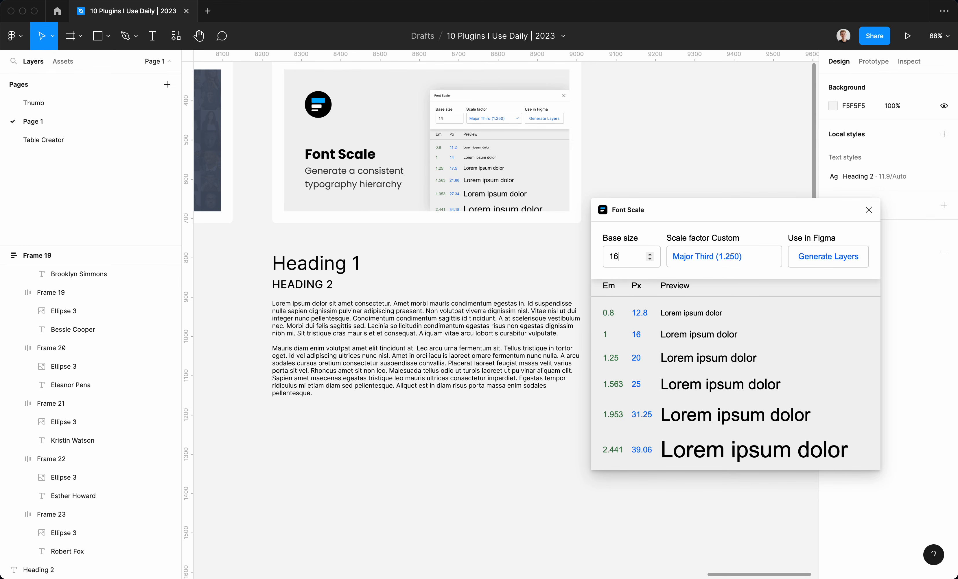
Change the scale factor to Golden Ratio (1.618) and look through the larger preview sizes.
left_click(707, 257)
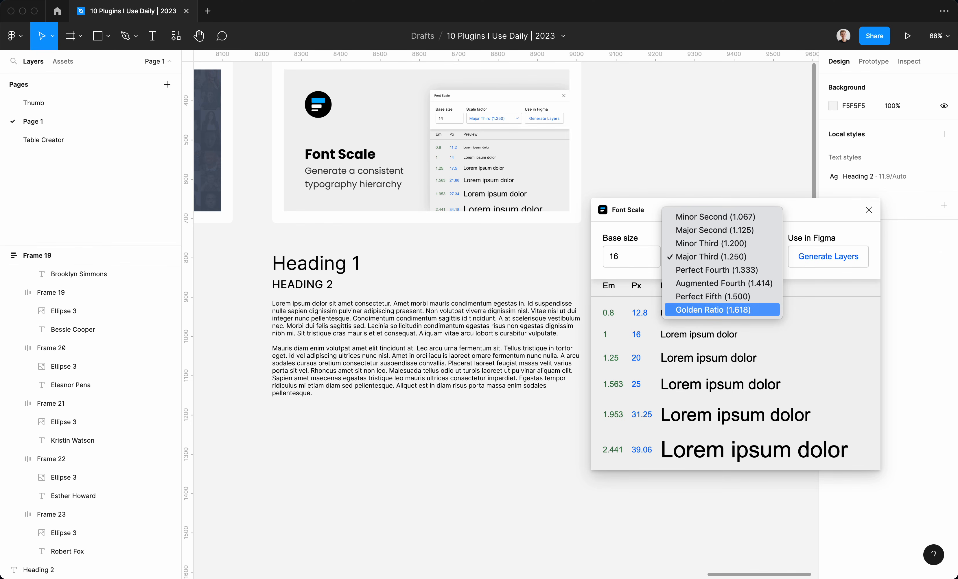
left_click(713, 310)
scroll(726, 375, "down", 2)
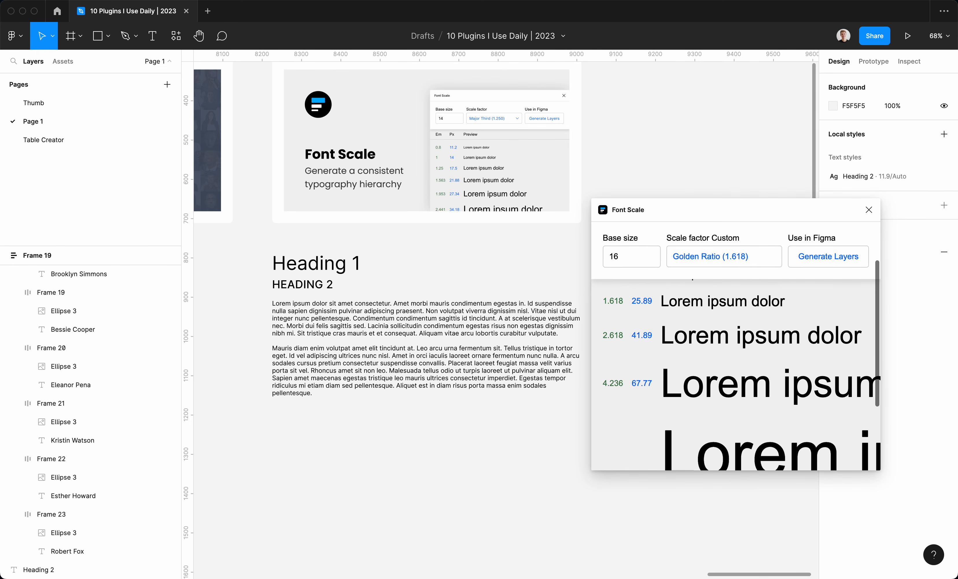
Generate the type scale as text layers and move them into the empty space beside the body text, to about X 9109.
left_click(827, 257)
scroll(525, 399, "right", 3)
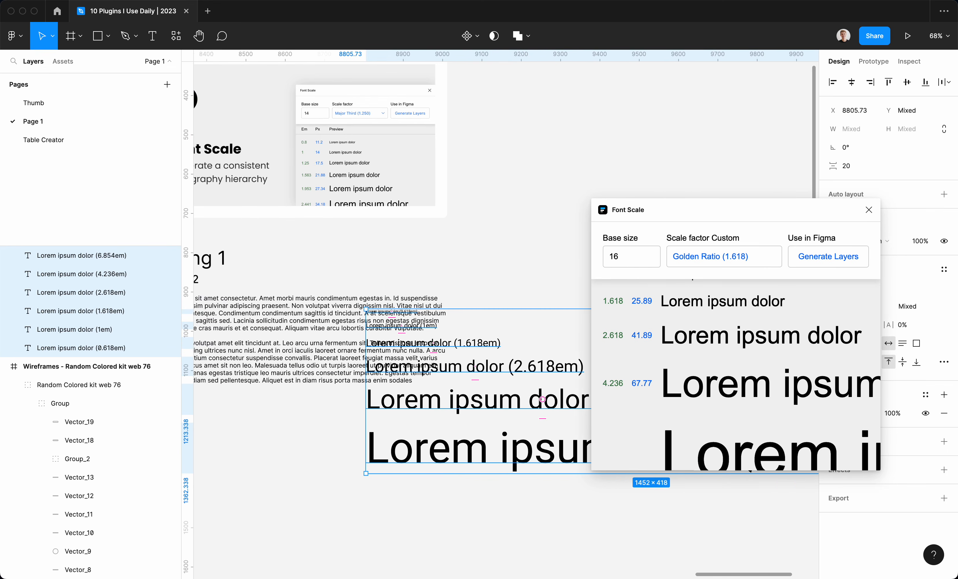
left_click_drag(525, 399, 644, 339)
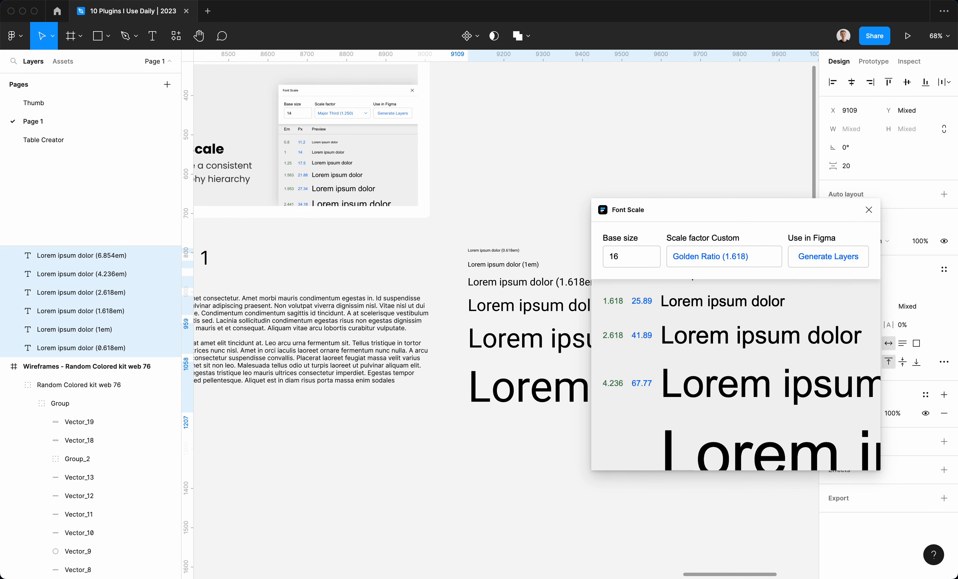
Close the Font Scale plugin and select the generated type scale group.
left_click(868, 210)
left_click(702, 195)
scroll(625, 304, "right", 3)
scroll(624, 304, "down", 1)
left_click(554, 354)
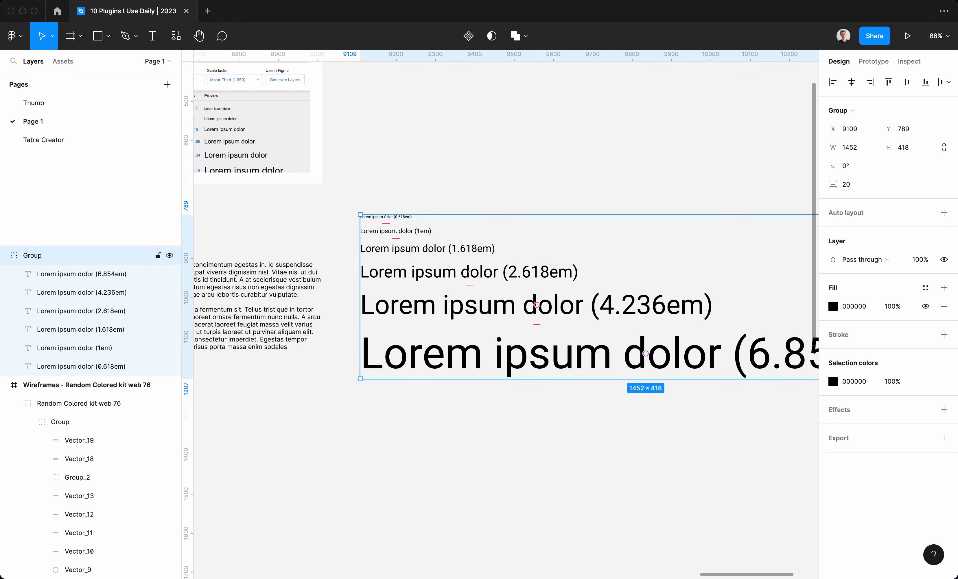
Inspect the font sizes of the generated text layers individually, from the 6.854em line to the 0.618em line, and clear the selection.
double_click(554, 354)
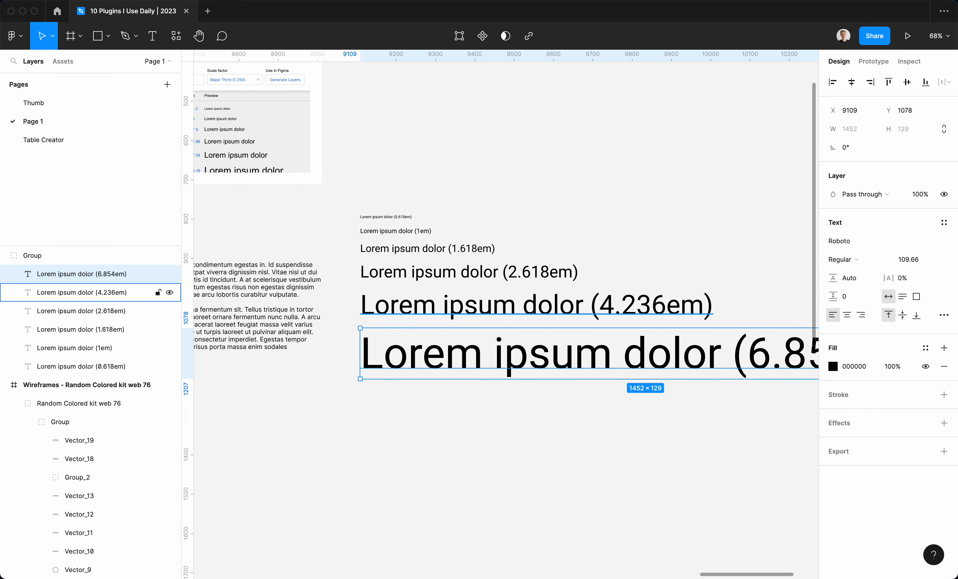
left_click(624, 306)
left_click(468, 273)
left_click(441, 250)
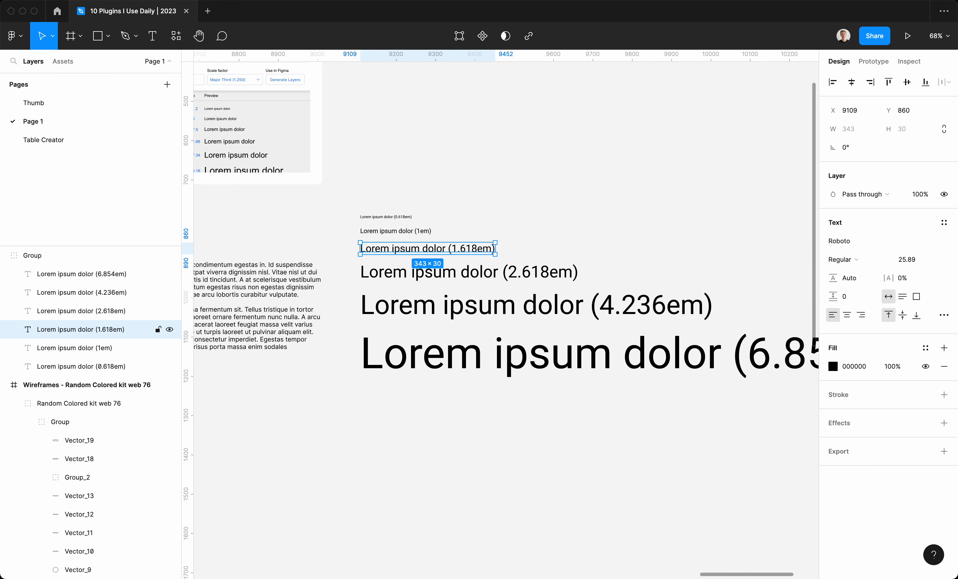
left_click(78, 348)
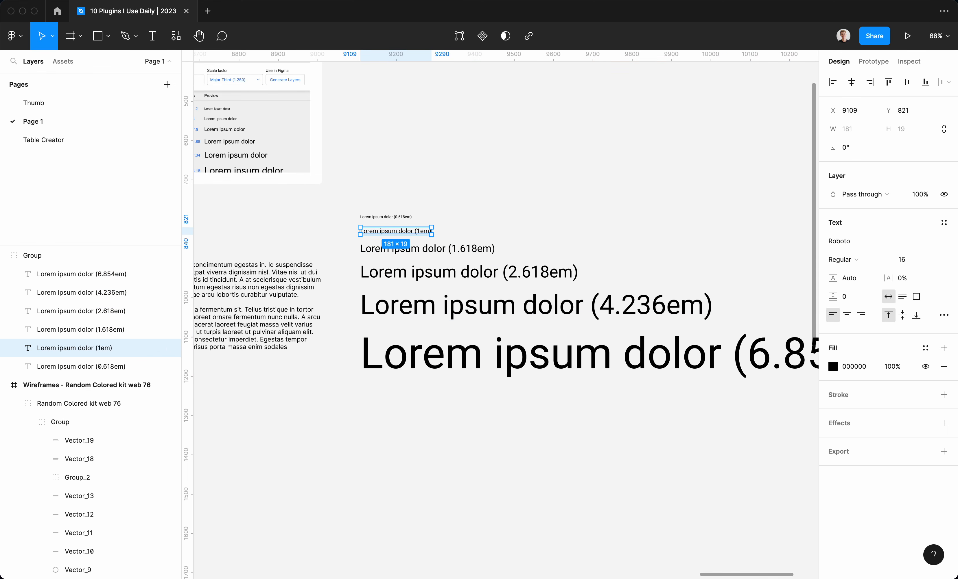
left_click(78, 367)
scroll(504, 312, "left", 3)
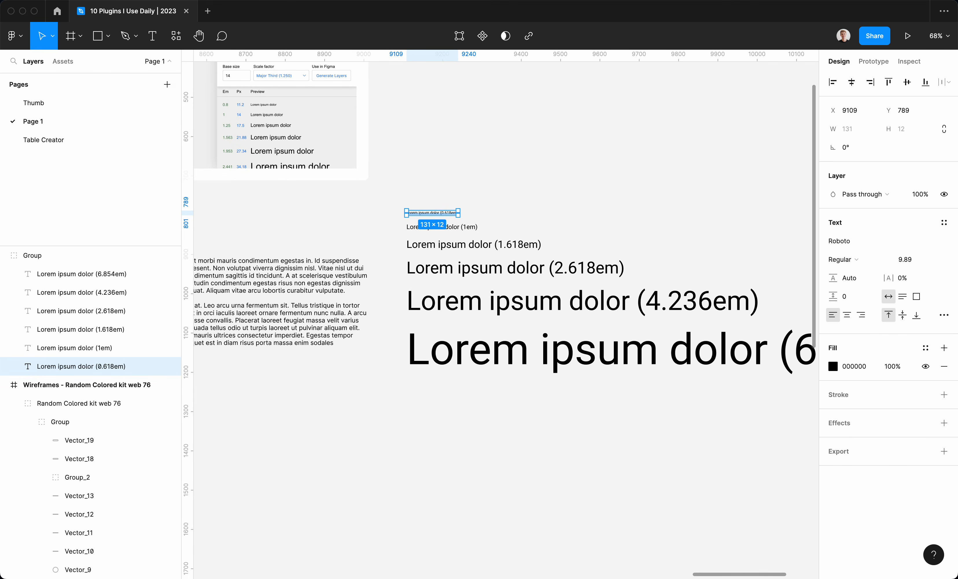
key("Escape")
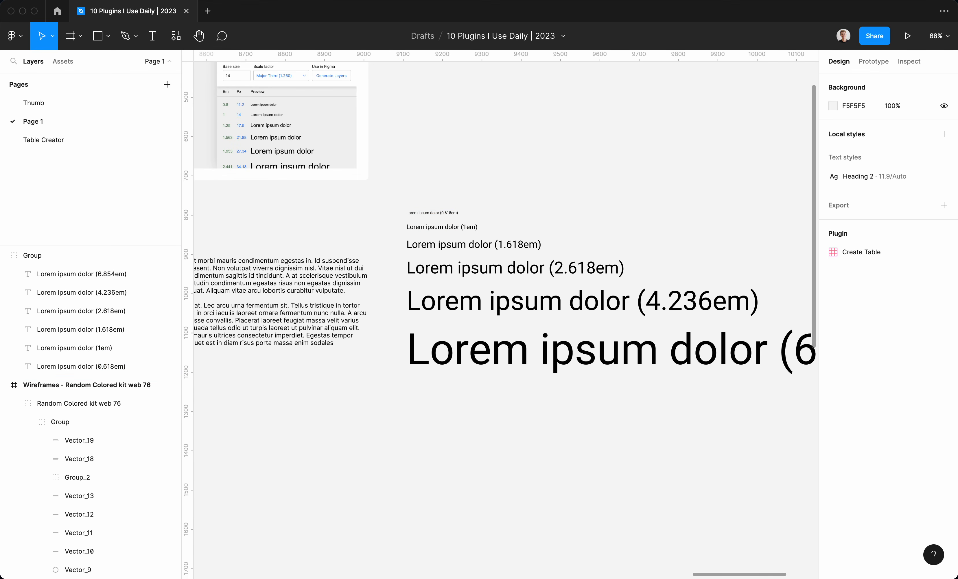
Look over the type scale beside the body text and the full row of plugin sections from Propstar to Font Scale.
scroll(524, 203, "down", 5)
scroll(524, 273, "up", 1)
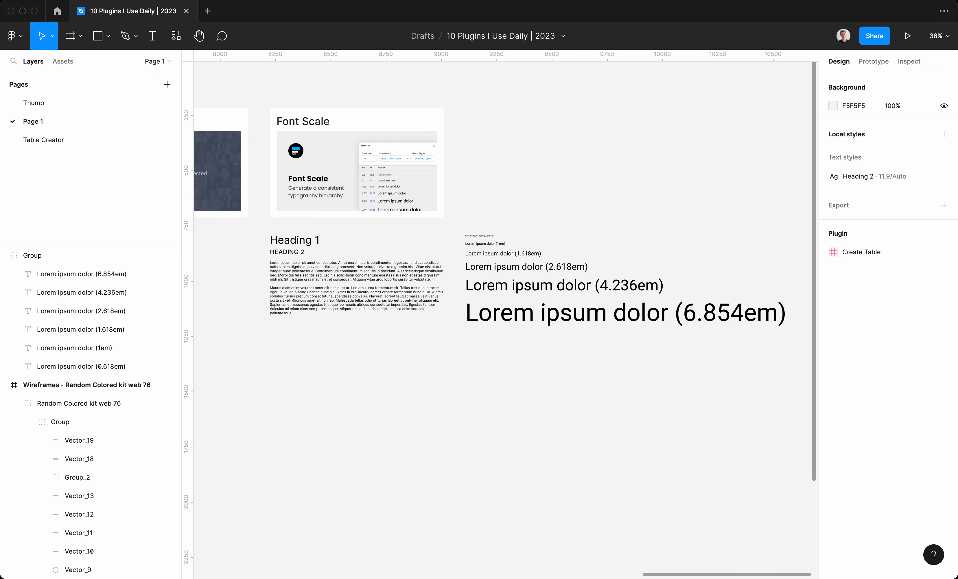
scroll(506, 312, "down", 5)
scroll(506, 313, "left", 5)
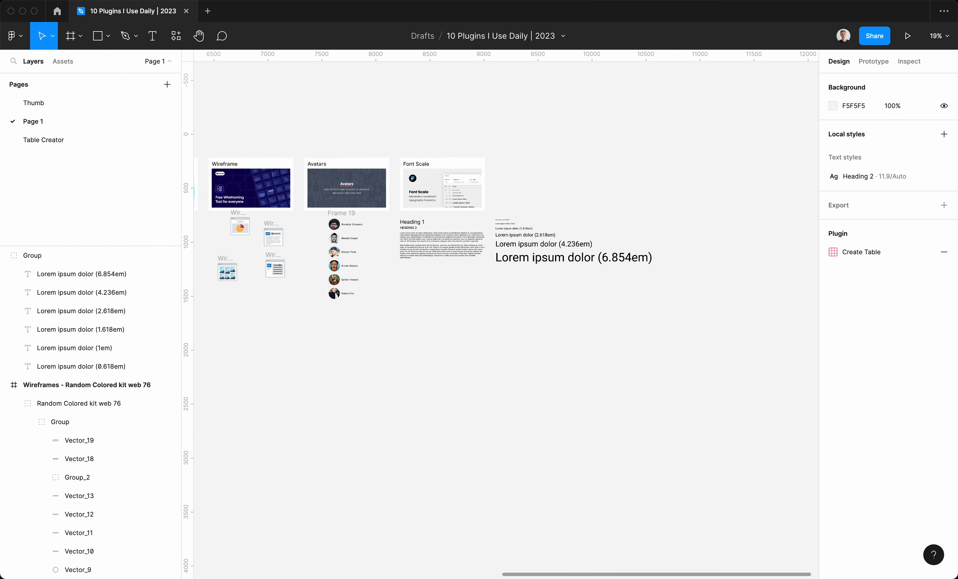
scroll(506, 312, "down", 5)
scroll(506, 312, "left", 5)
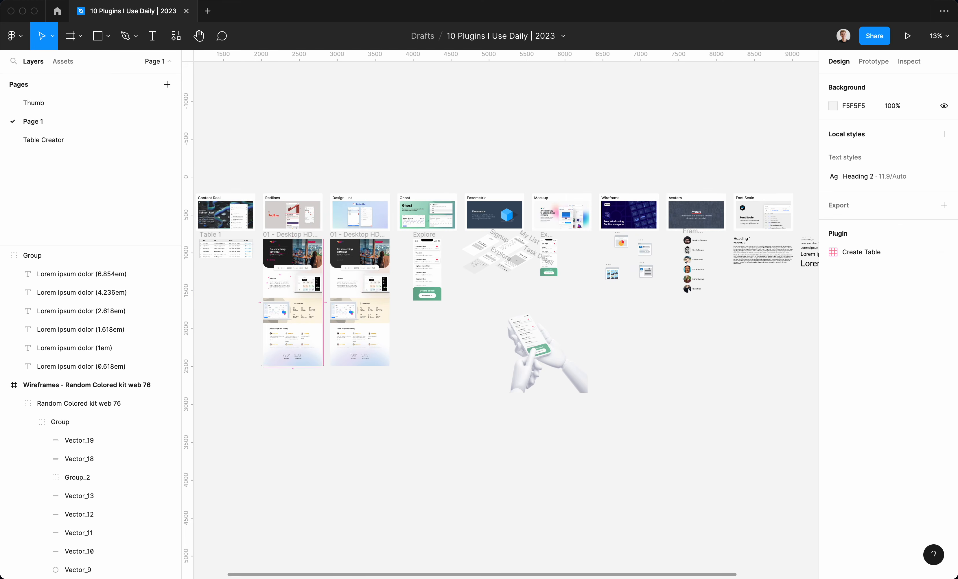
scroll(506, 312, "left", 2)
scroll(506, 312, "up", 1)
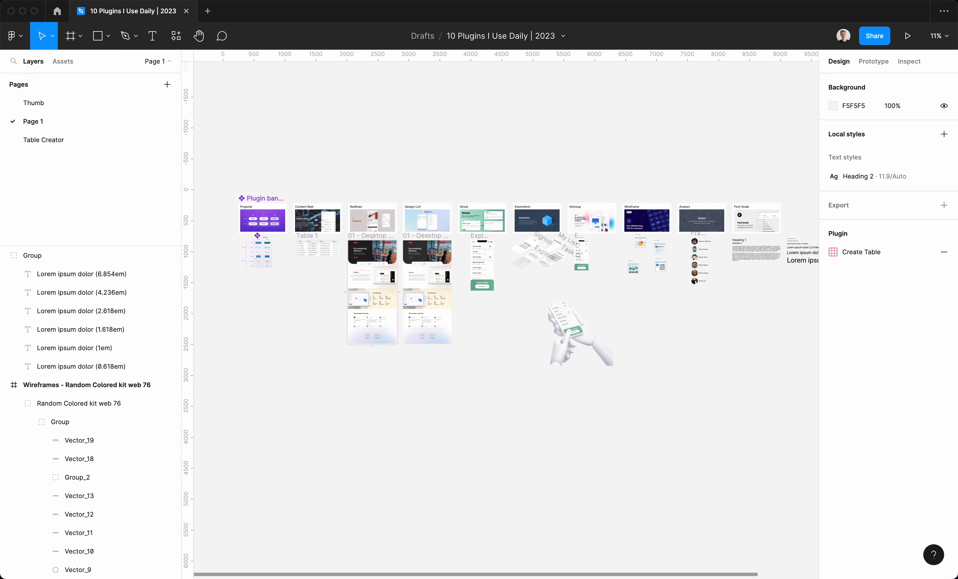